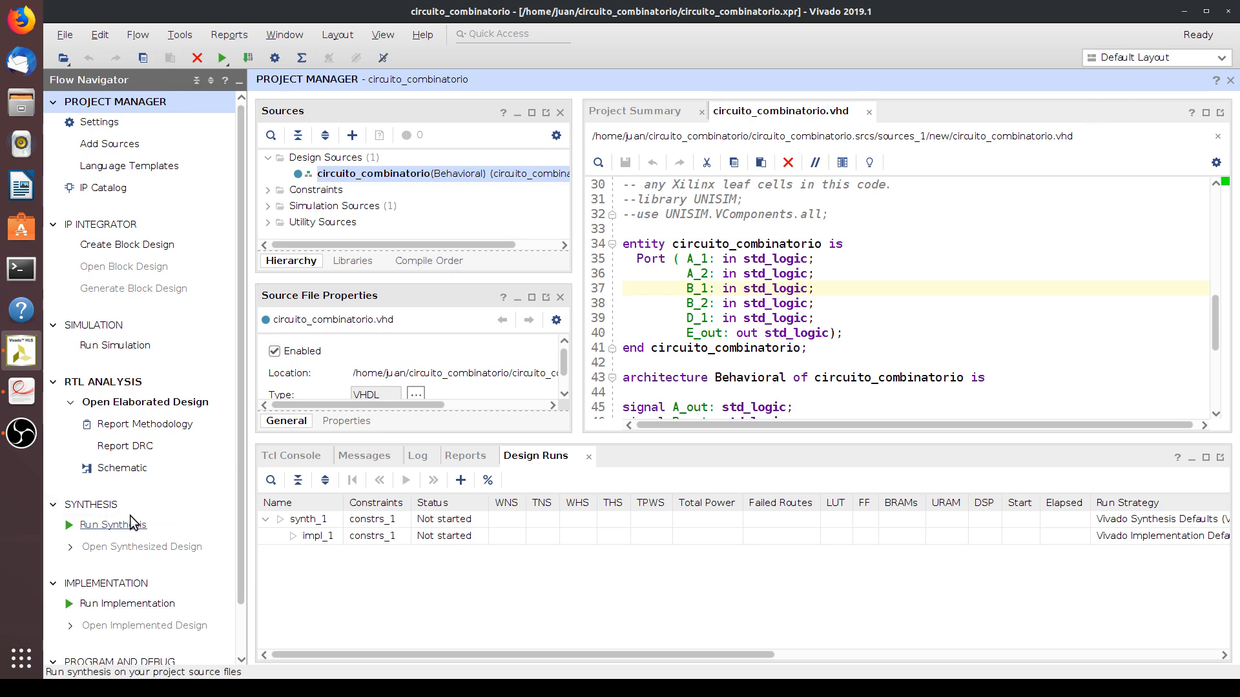
Run synthesis on the local host with 2 jobs and dismiss the completion dialog without starting a follow-up action.
left_click(107, 525)
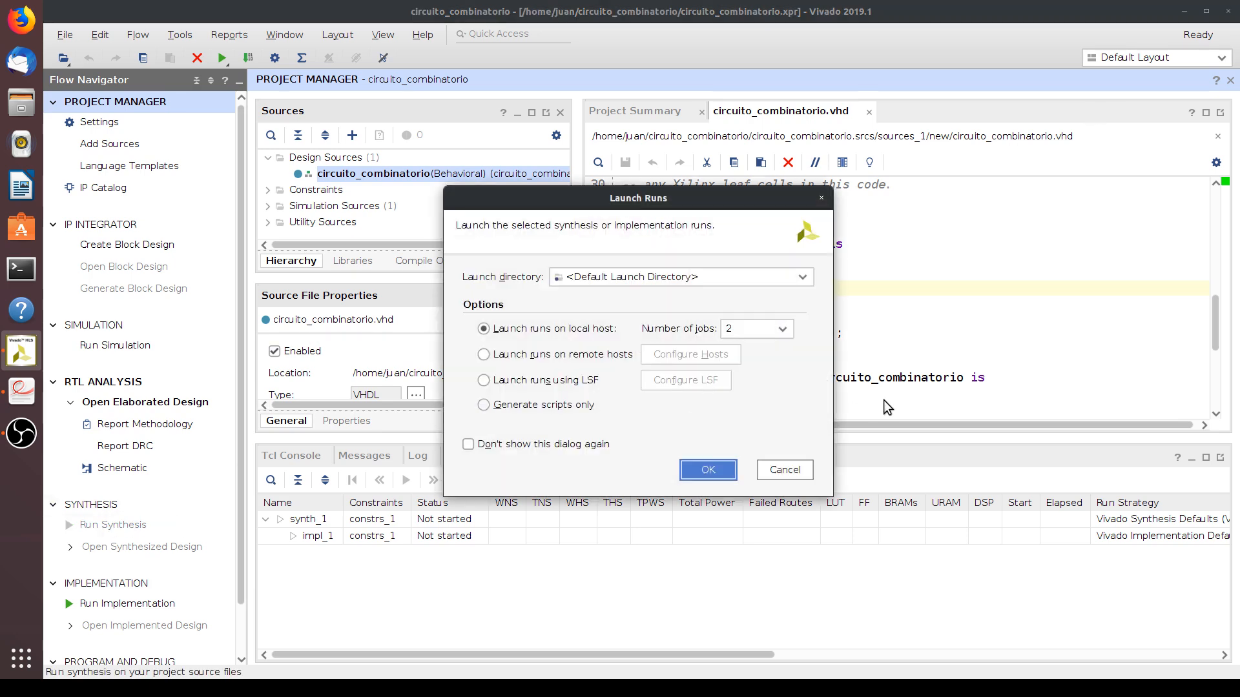
left_click(709, 470)
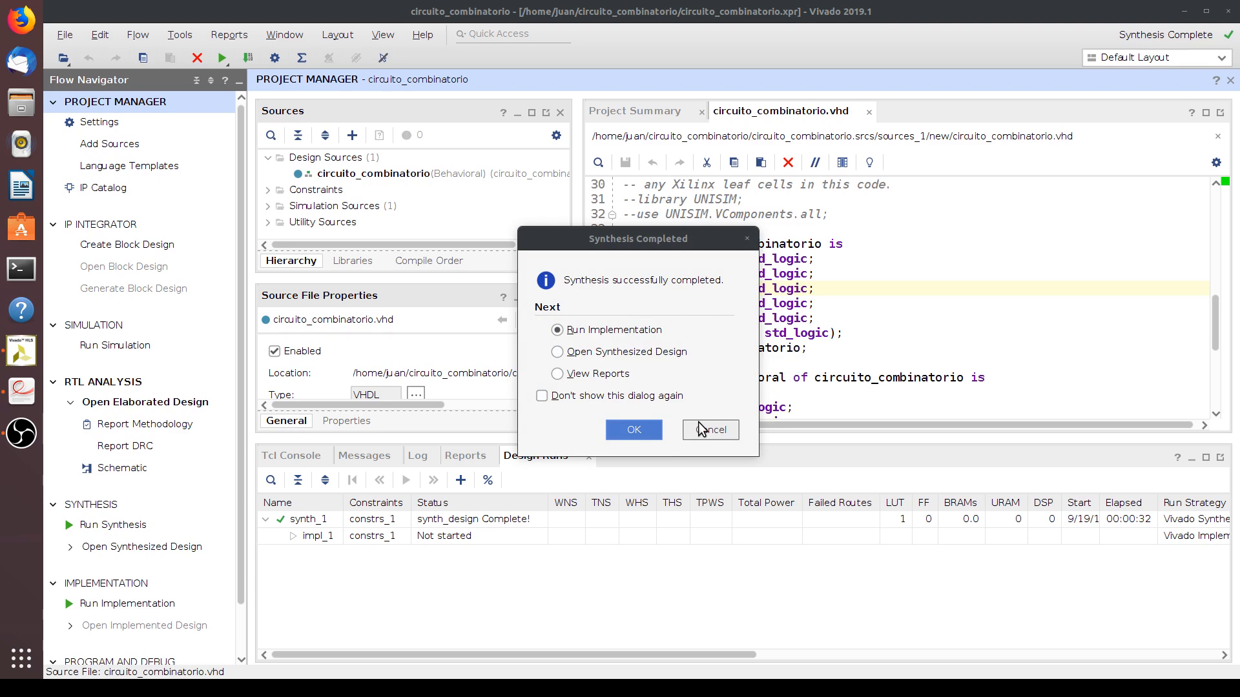
left_click(719, 429)
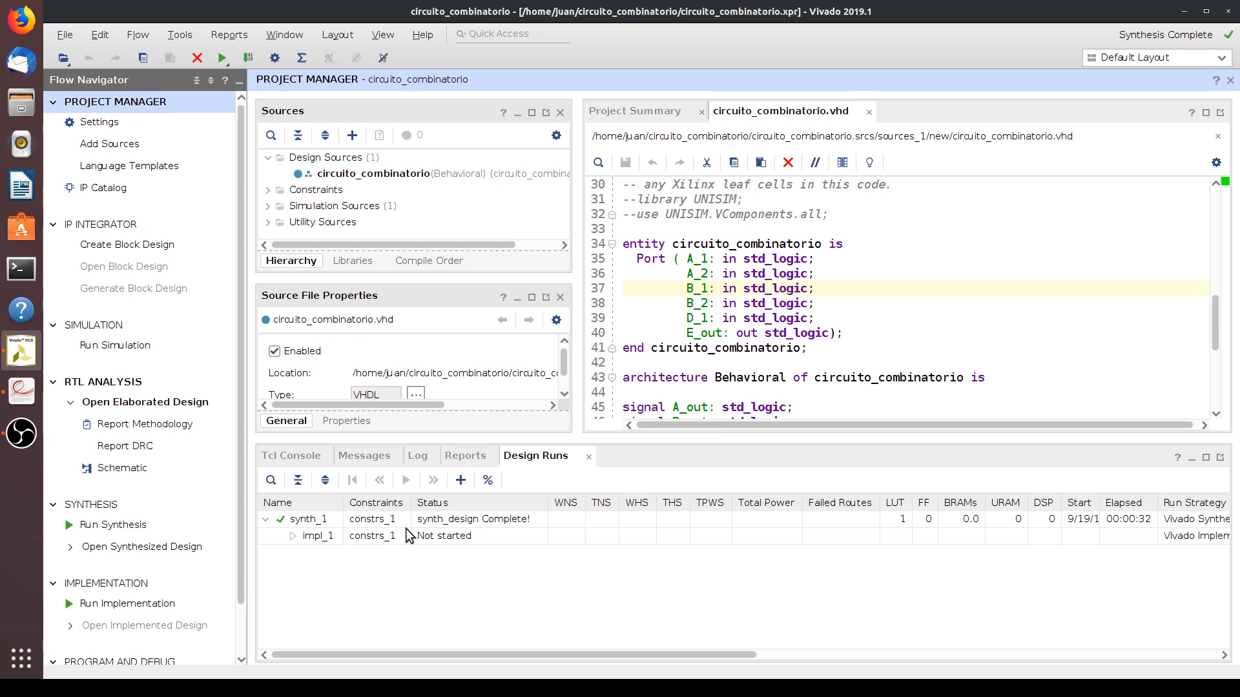
Open the synthesis utilization report synth_1_synth_report_utilization_0 from the project's reports.
left_click(465, 456)
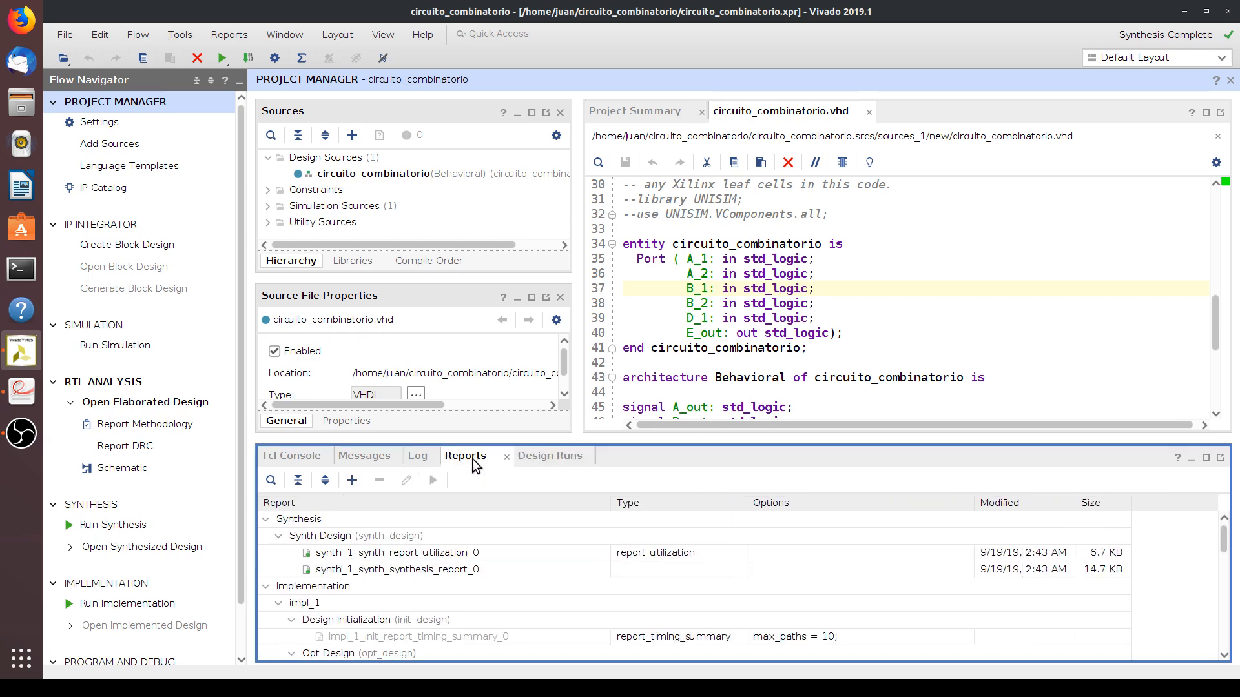
scroll(539, 598, "down", 3)
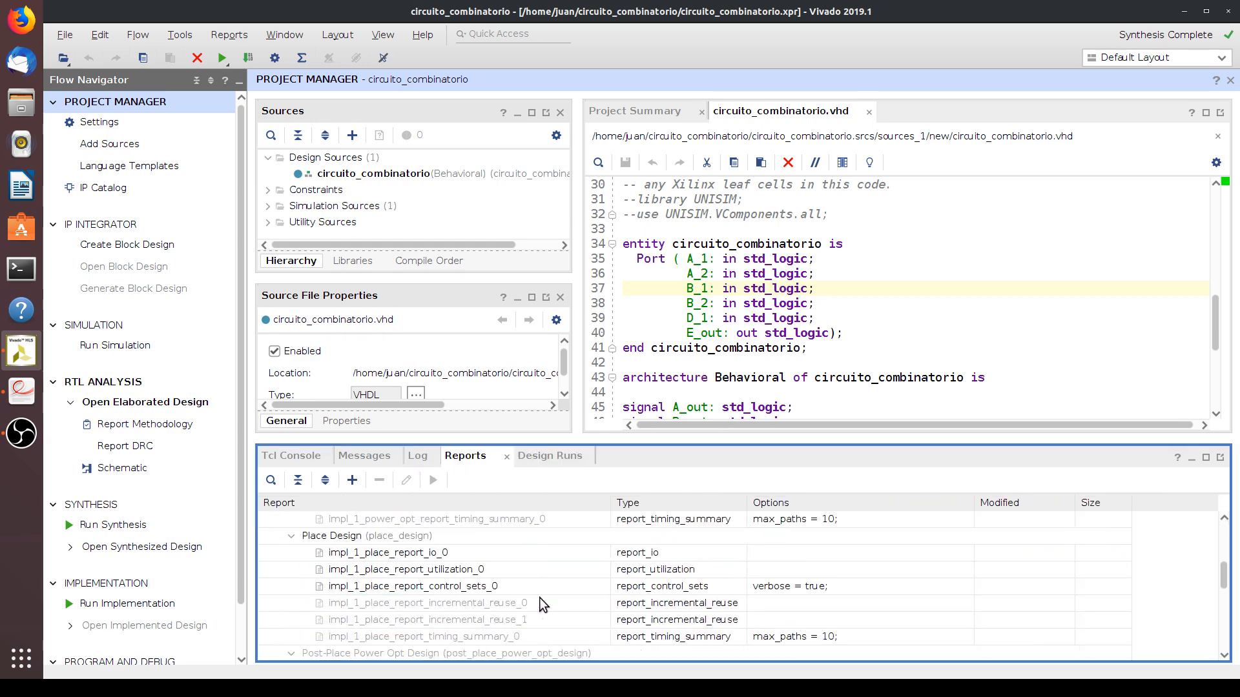
scroll(540, 598, "up", 3)
double_click(435, 553)
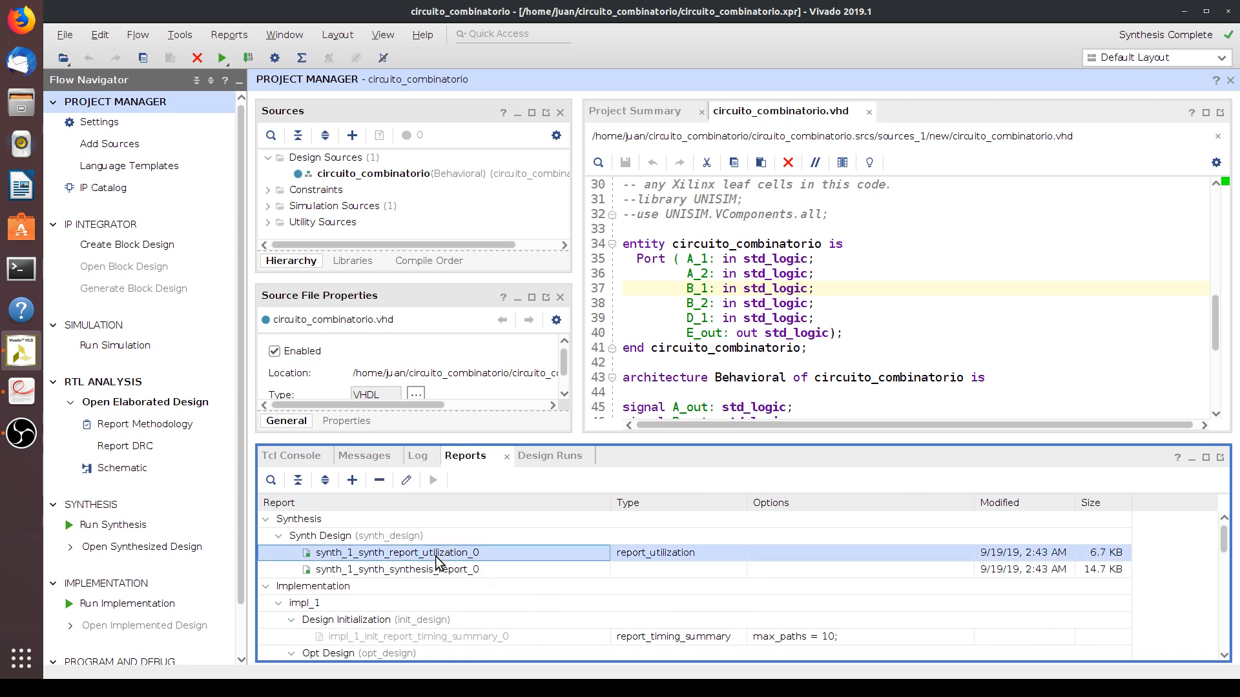
Examine the utilization report's slice logic, register summary and DSP tables for the resources used.
scroll(850, 322, "down", 8)
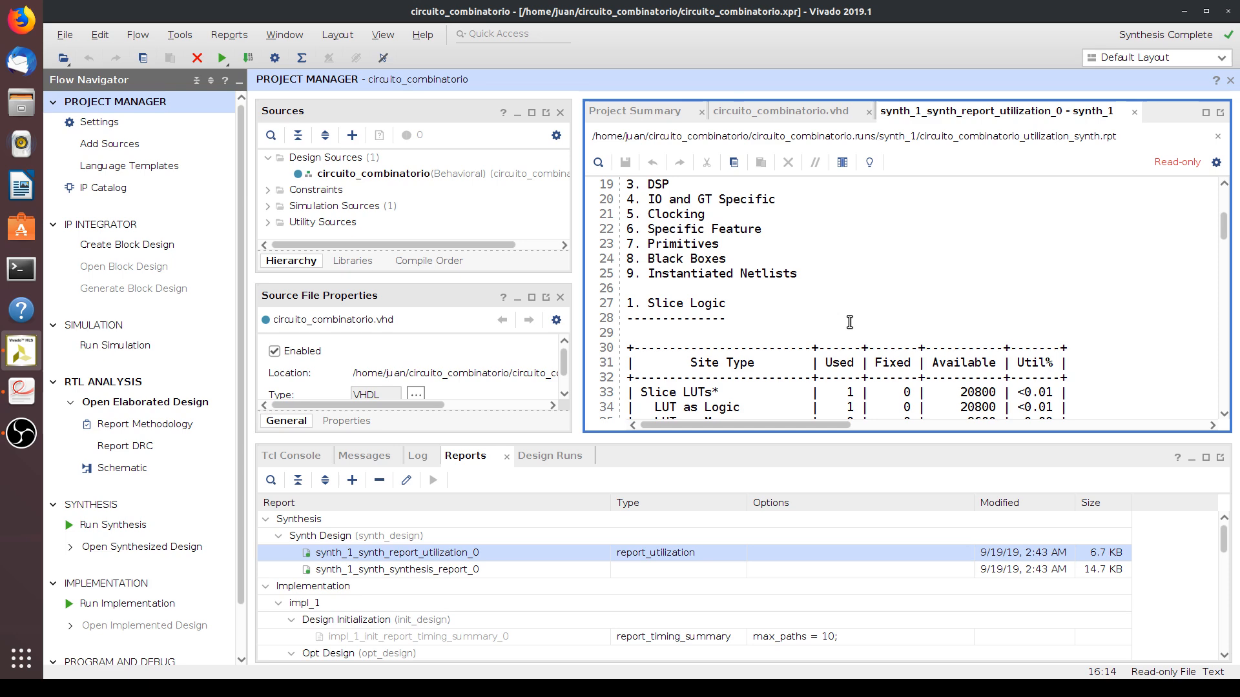
left_click(849, 321)
scroll(986, 326, "down", 3)
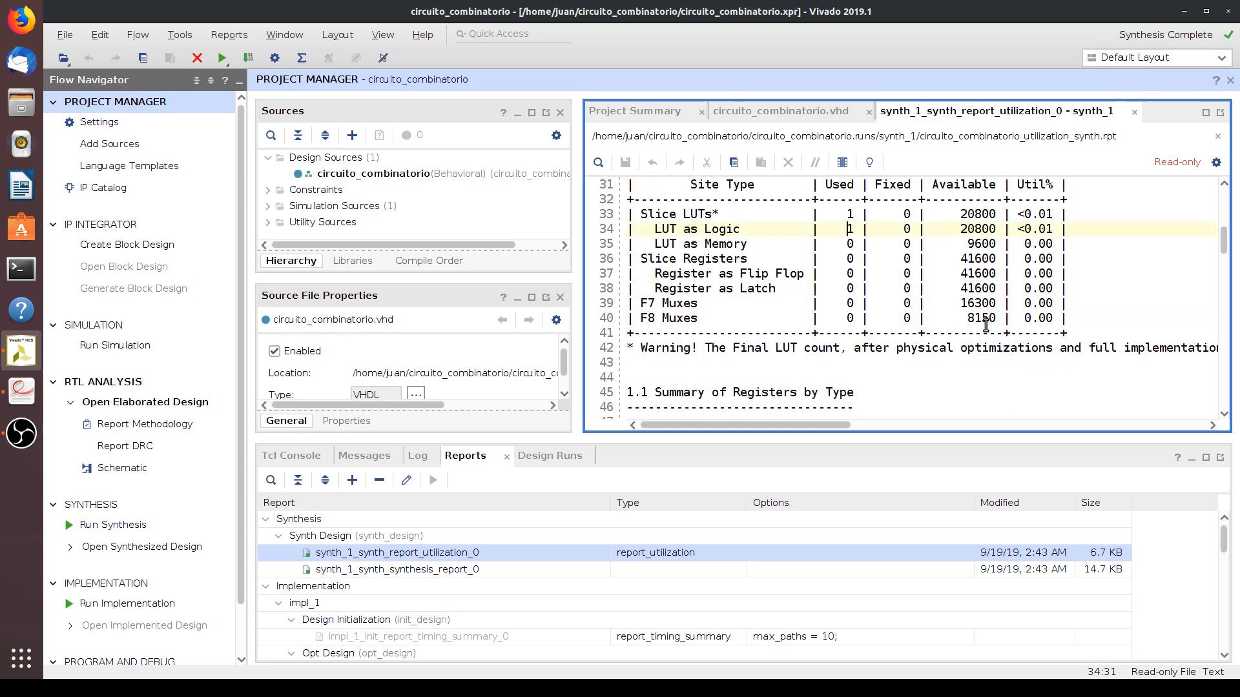
scroll(985, 326, "up", 2)
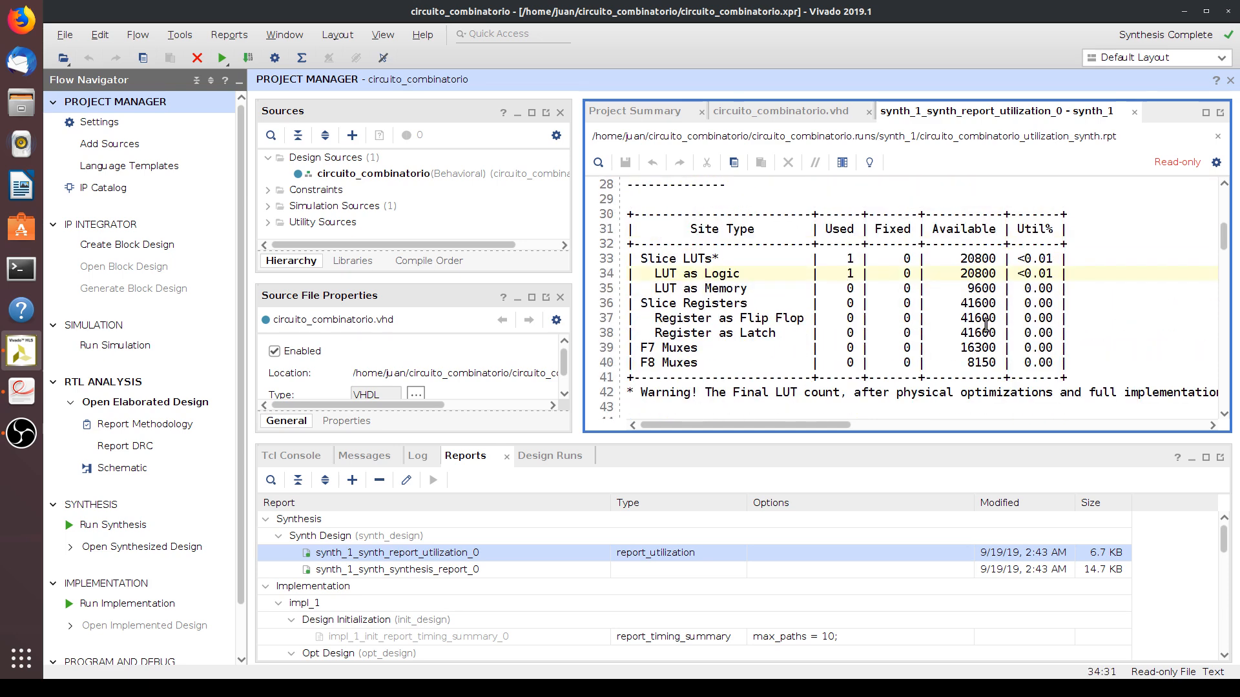
scroll(986, 326, "up", 5)
scroll(987, 326, "down", 3)
left_click(986, 325)
scroll(986, 326, "down", 2)
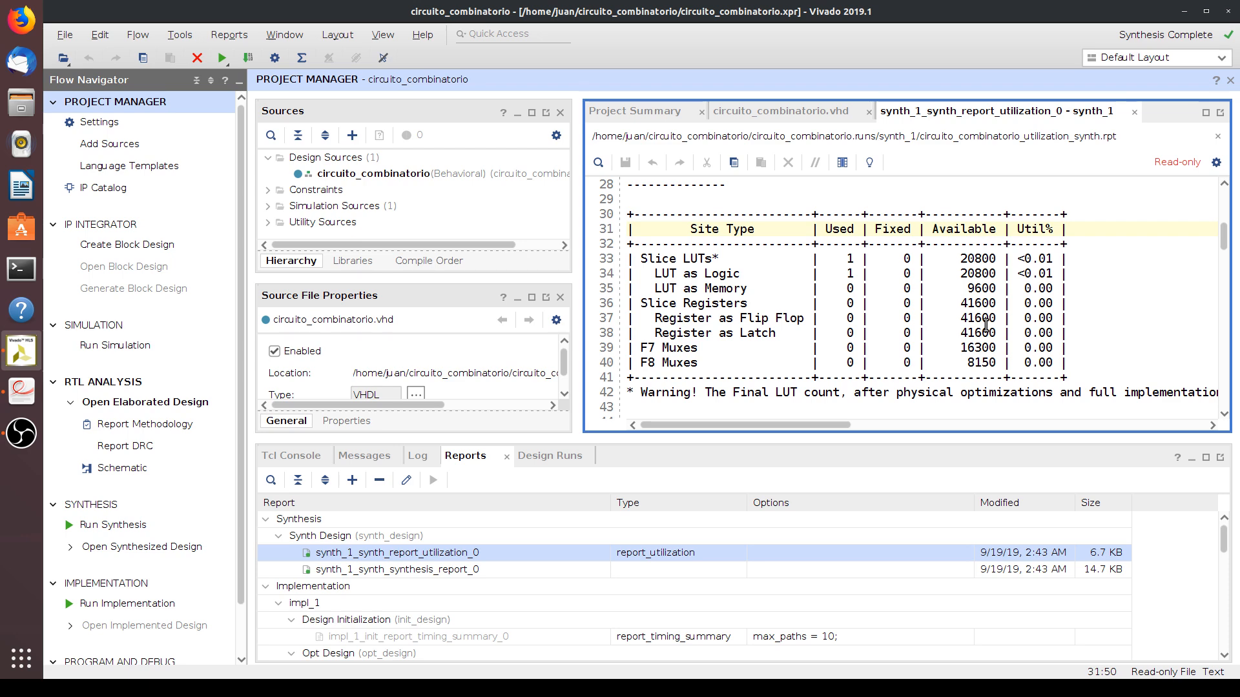
scroll(986, 326, "down", 6)
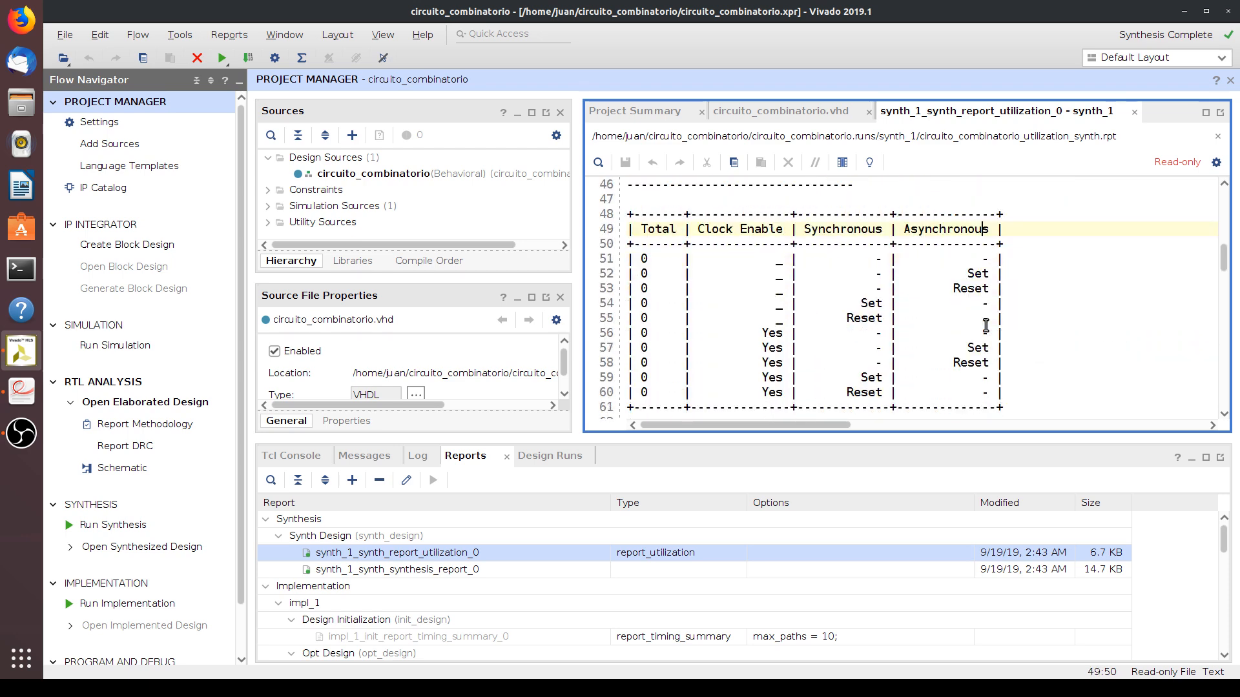
scroll(1035, 348, "down", 13)
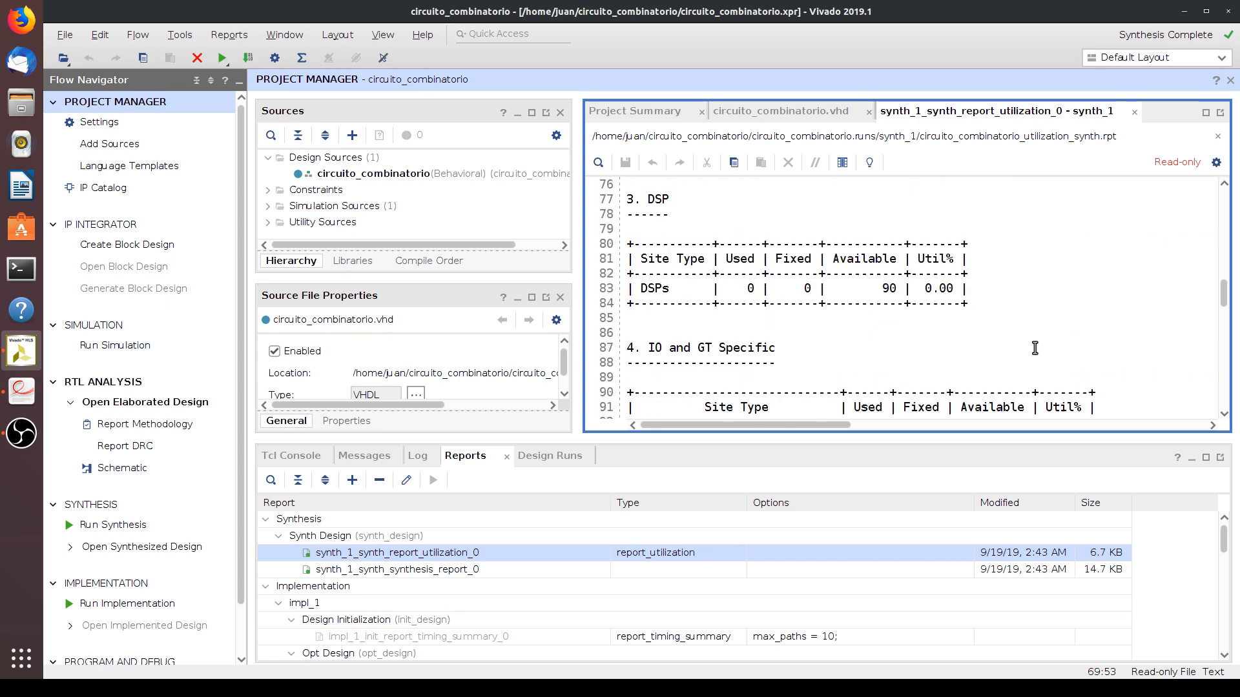
scroll(1034, 348, "up", 12)
scroll(1035, 348, "up", 7)
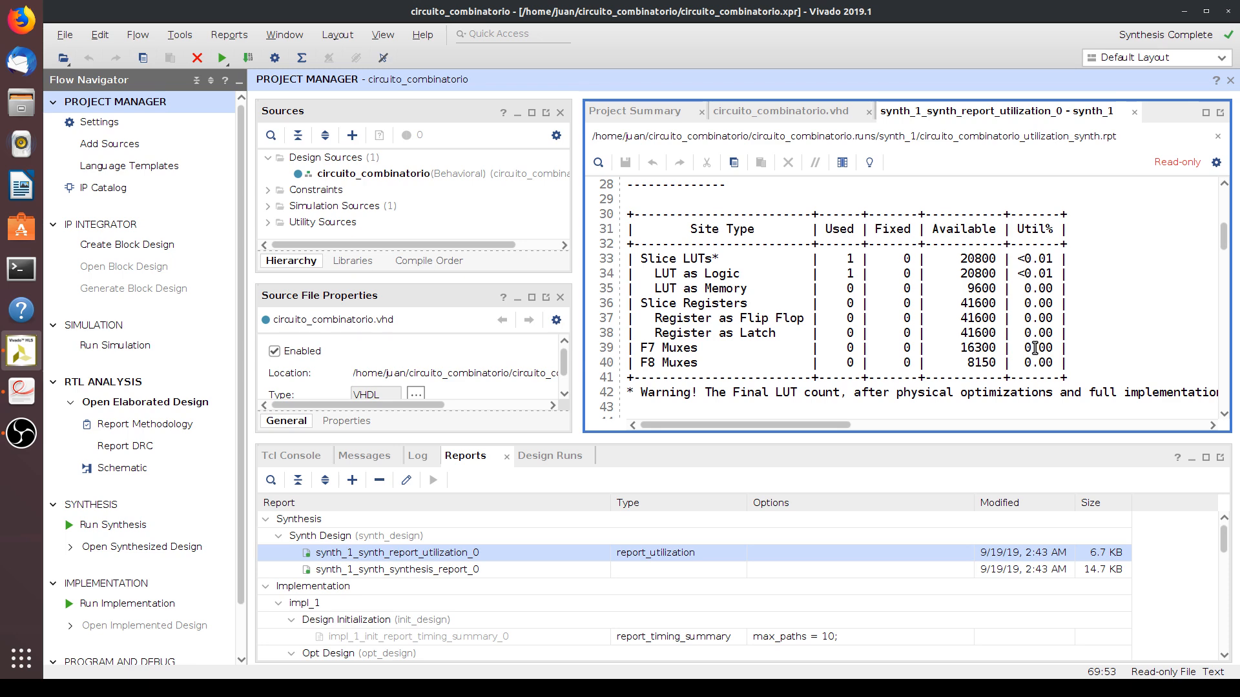
scroll(1035, 348, "down", 3)
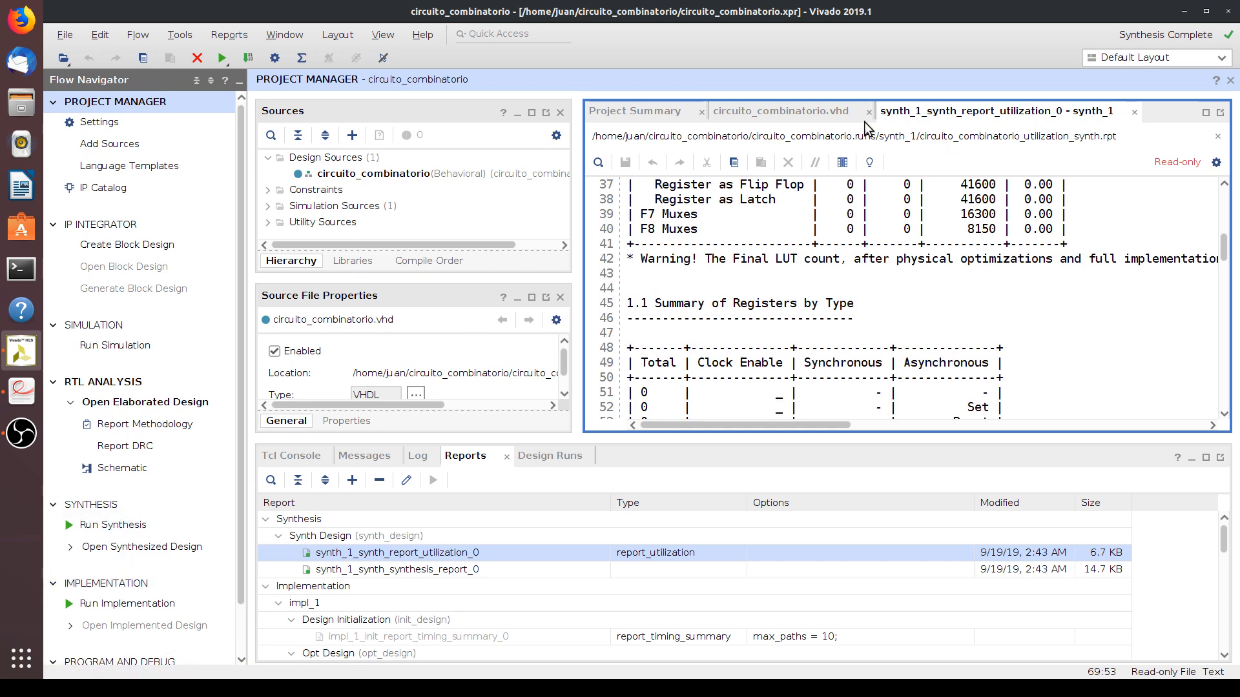
Return to the circuito_combinatorio.vhd source and run implementation on the local host with 2 jobs.
left_click(839, 113)
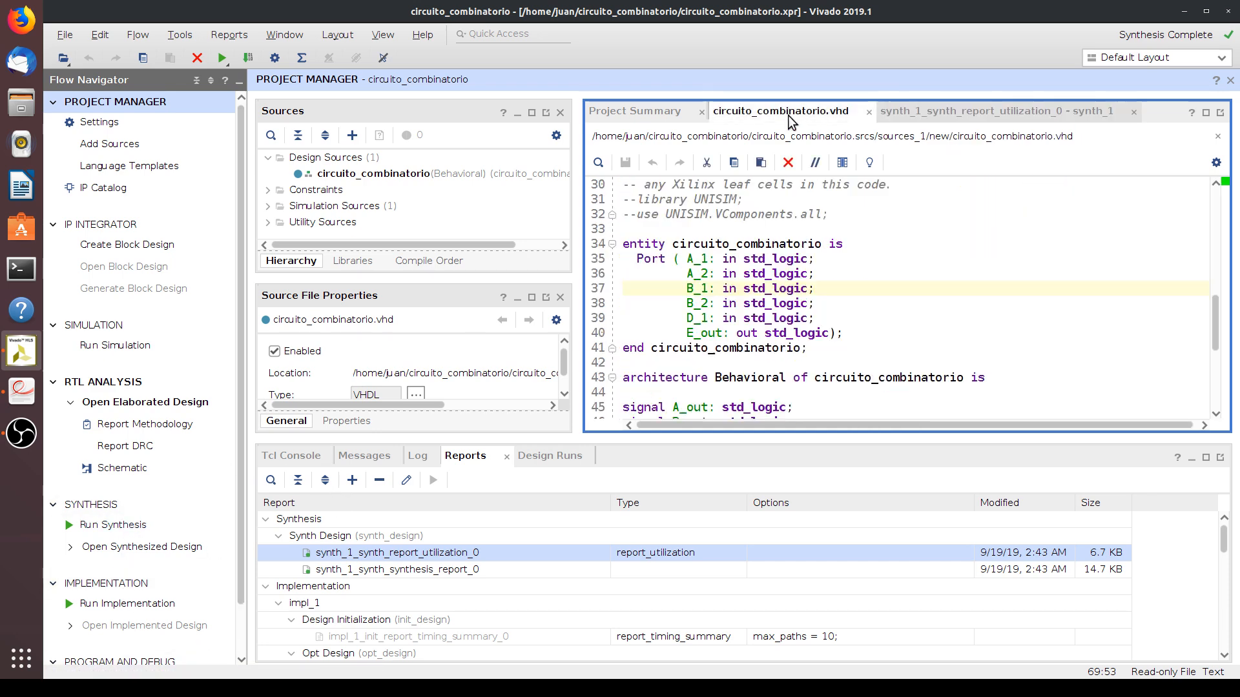
left_click(98, 605)
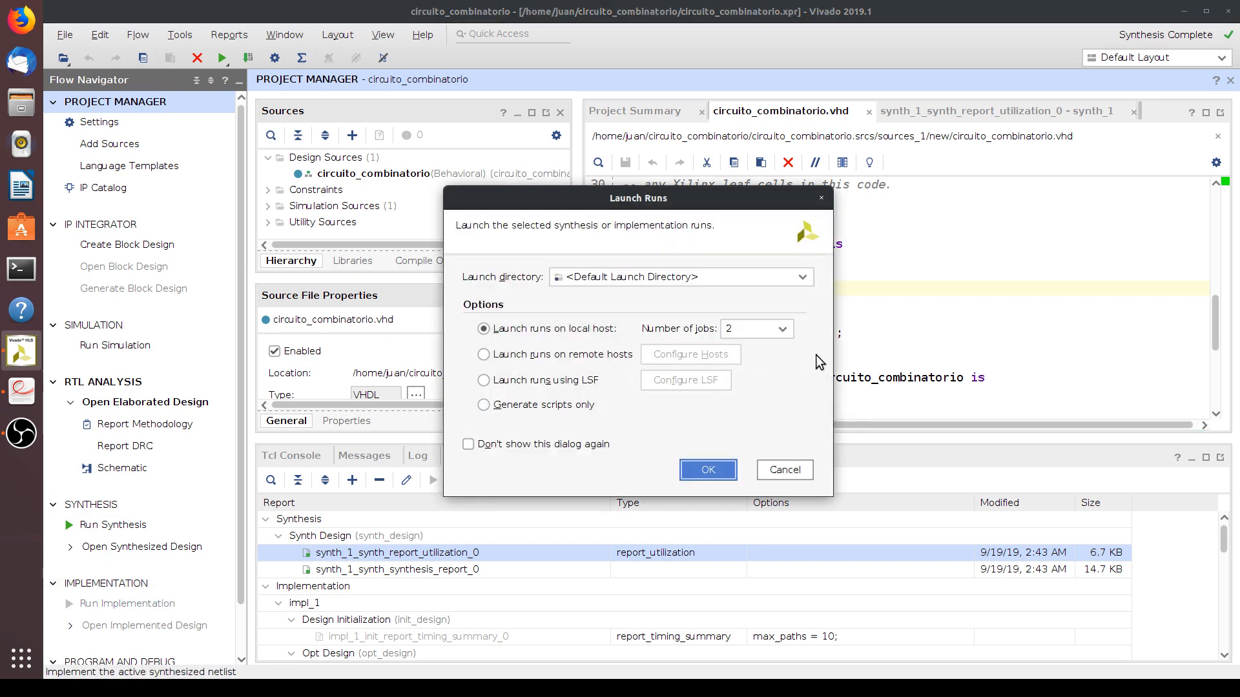
left_click(705, 471)
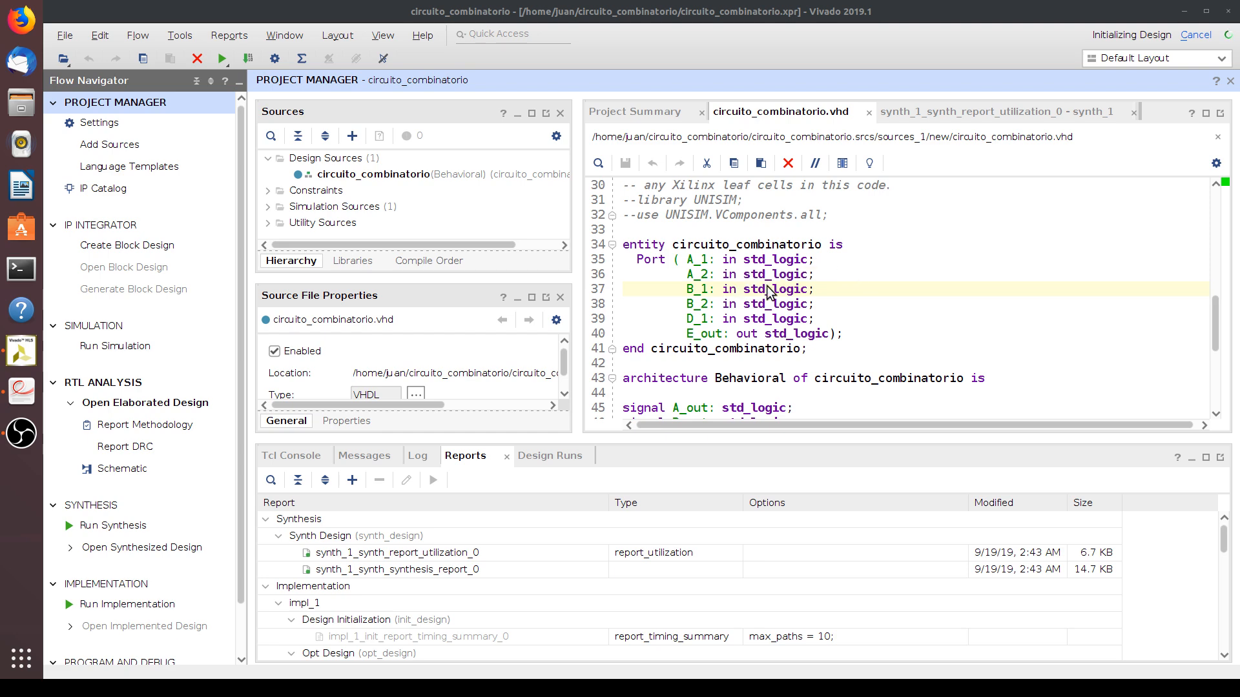
Show the design runs to check the implementation's progress, leaving the current run going without a restart.
left_click(816, 295)
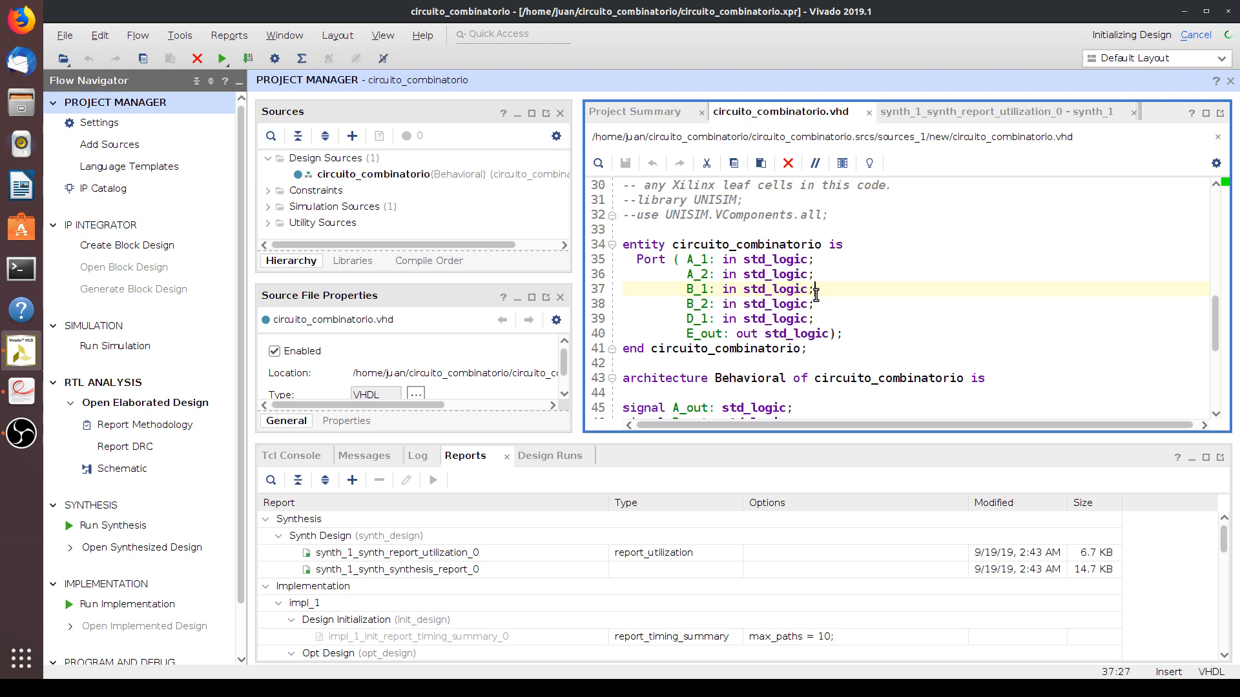
left_click(541, 455)
left_click(114, 606)
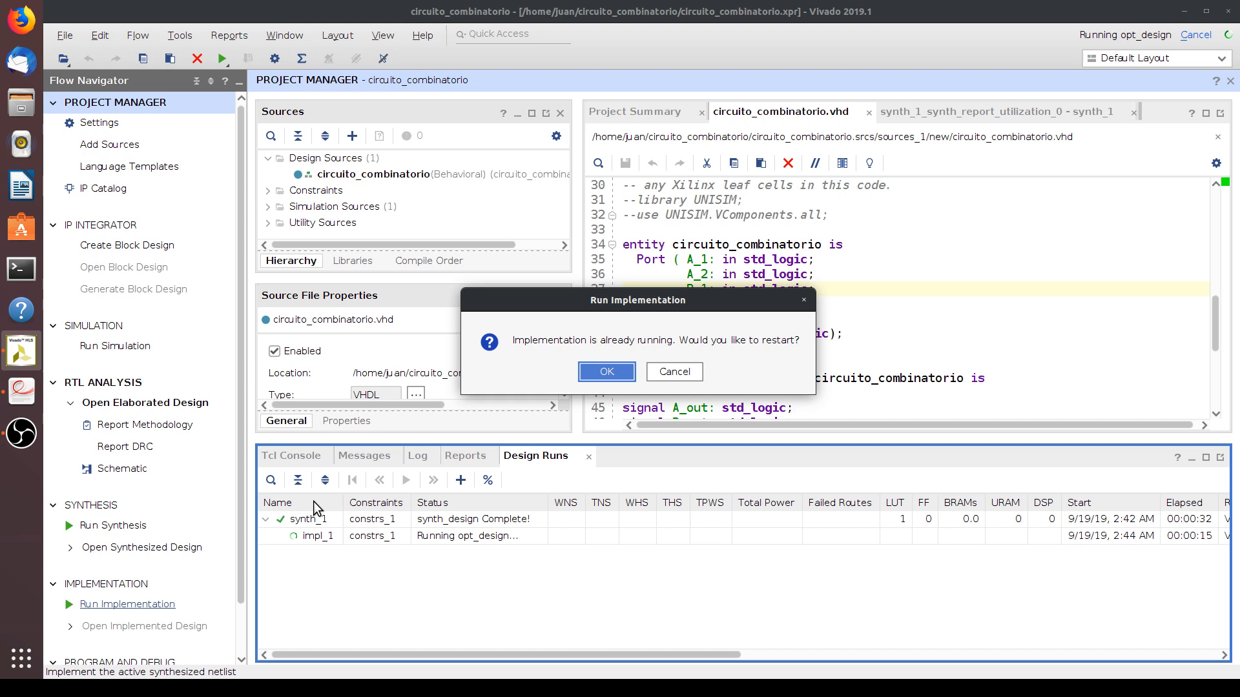
left_click(672, 372)
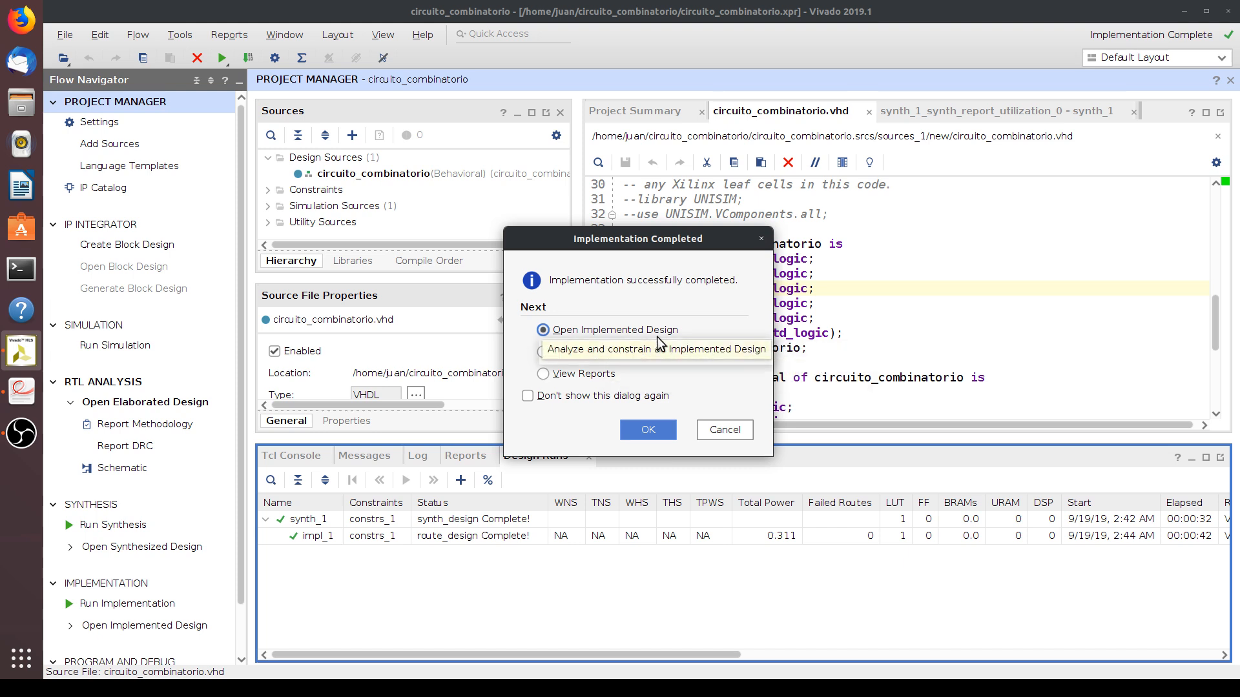
Open the implemented design and change the window layout to I/O Planning.
left_click(653, 419)
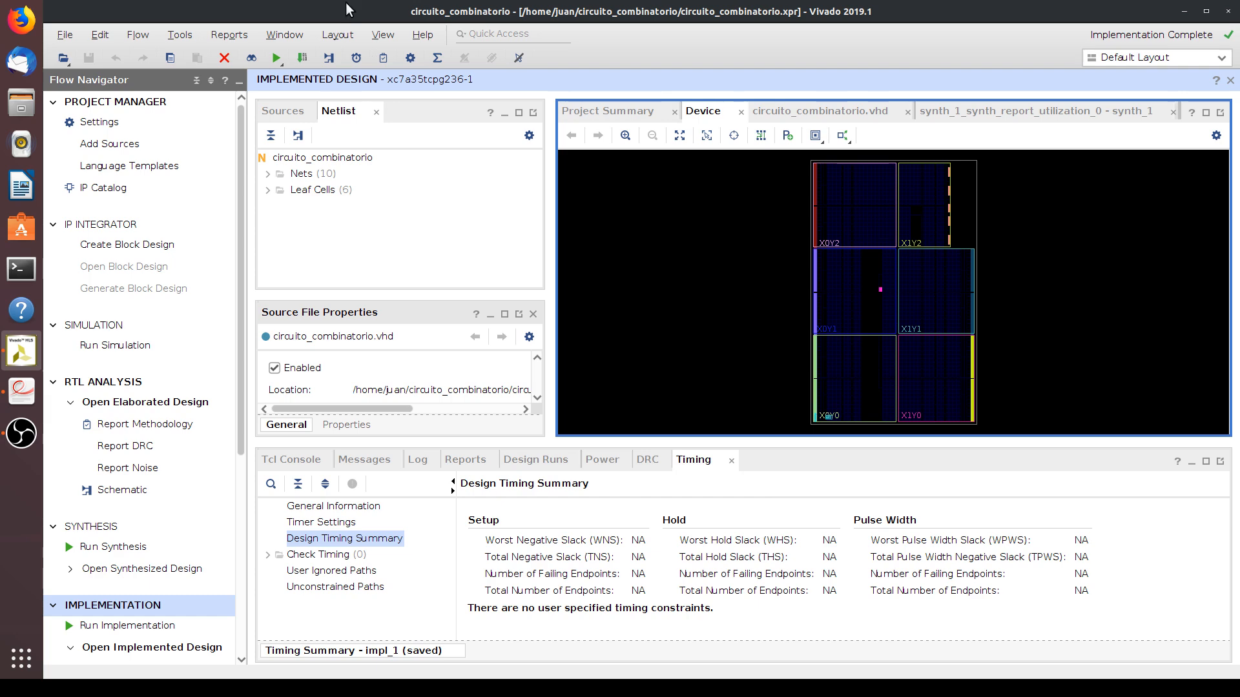
left_click(338, 35)
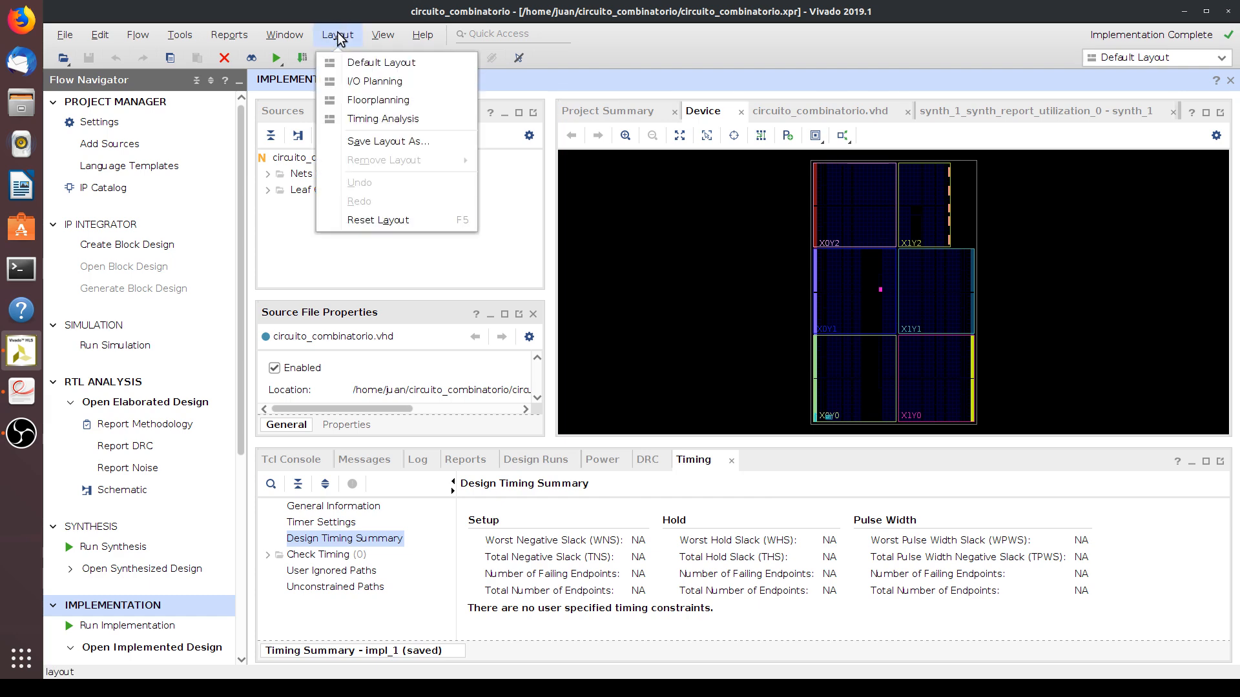
left_click(386, 82)
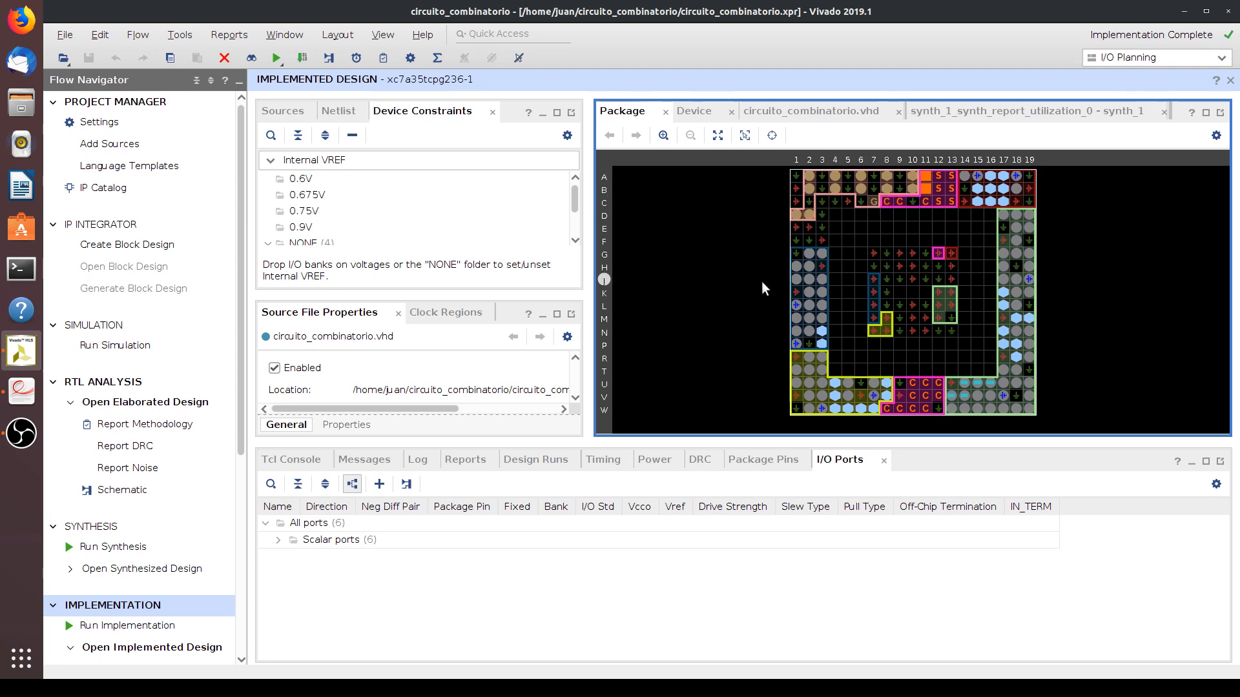
Expand the scalar ports with wider Name and I/O Std columns, and open the package pin choices for port A_1.
left_click(279, 540)
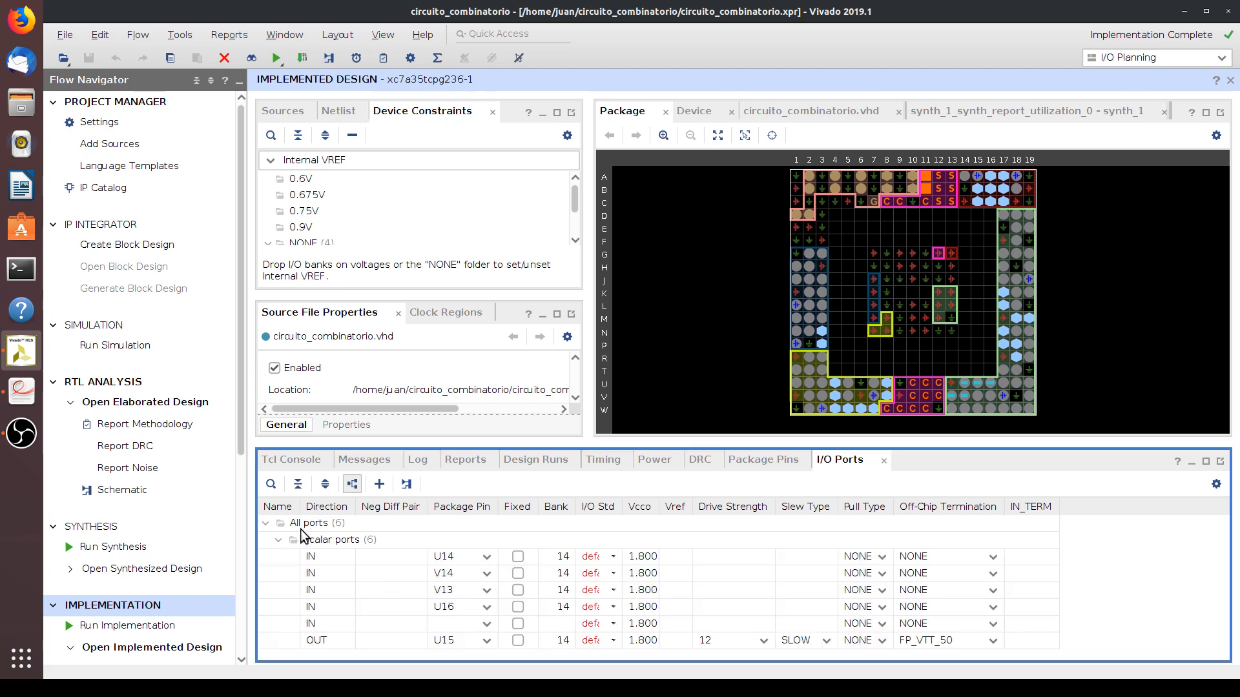
left_click_drag(300, 506, 380, 505)
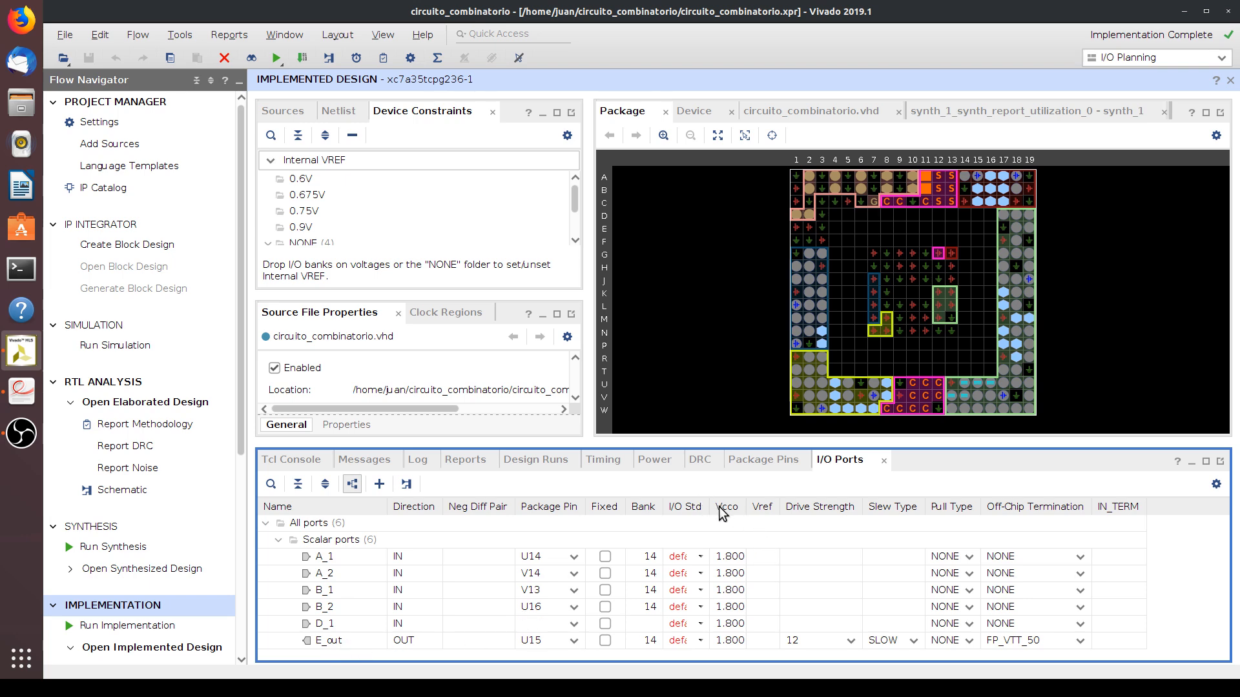
left_click_drag(709, 502, 793, 497)
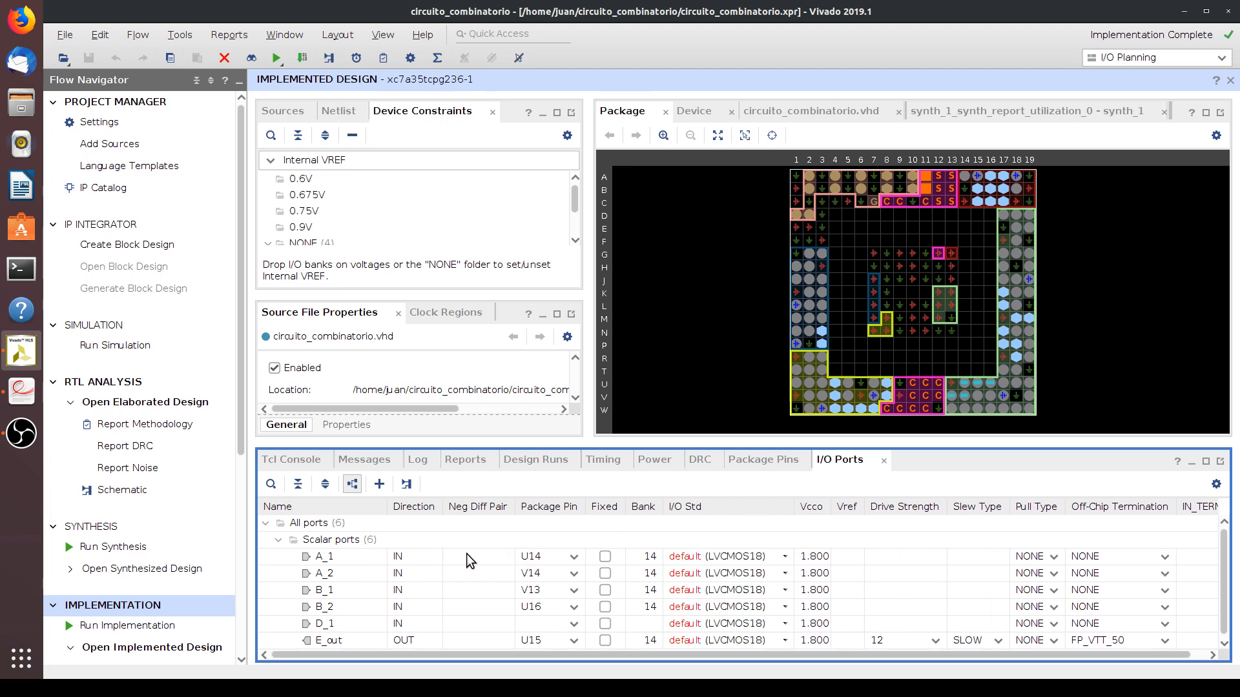
left_click(574, 556)
left_click(574, 557)
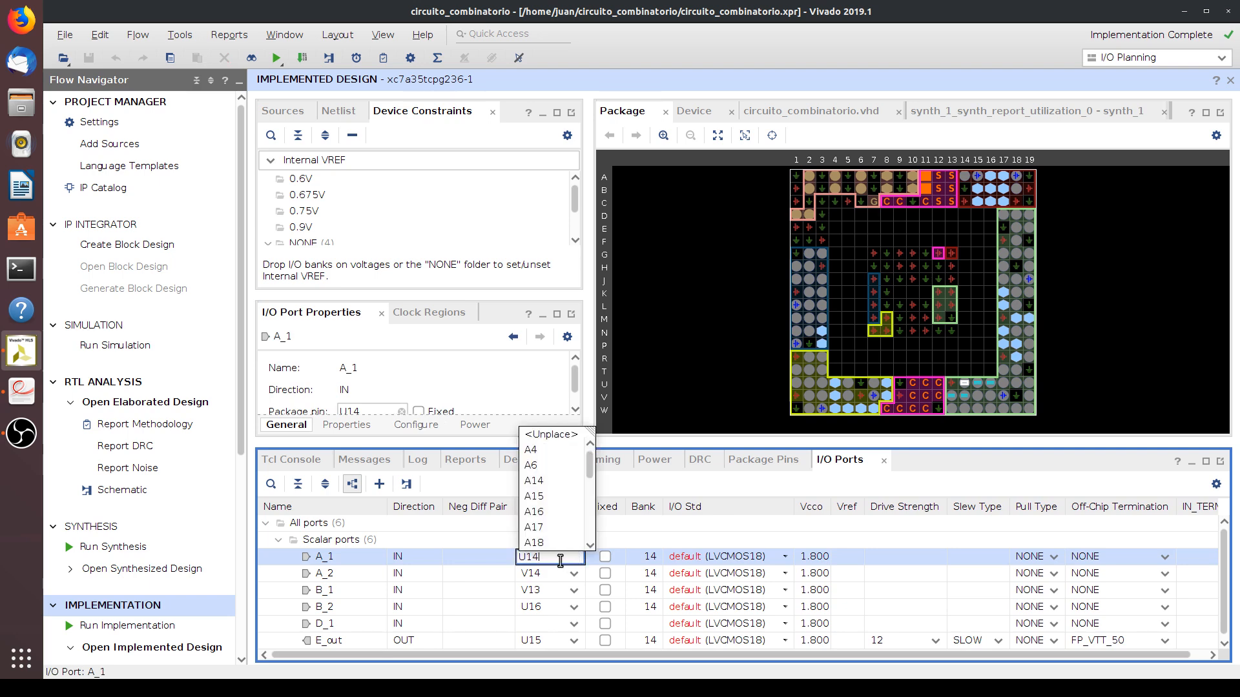
Switch to basys3_rm.pdf in the document viewer and find the general purpose I/O diagram, Figure 16, on page 15.
left_click(23, 401)
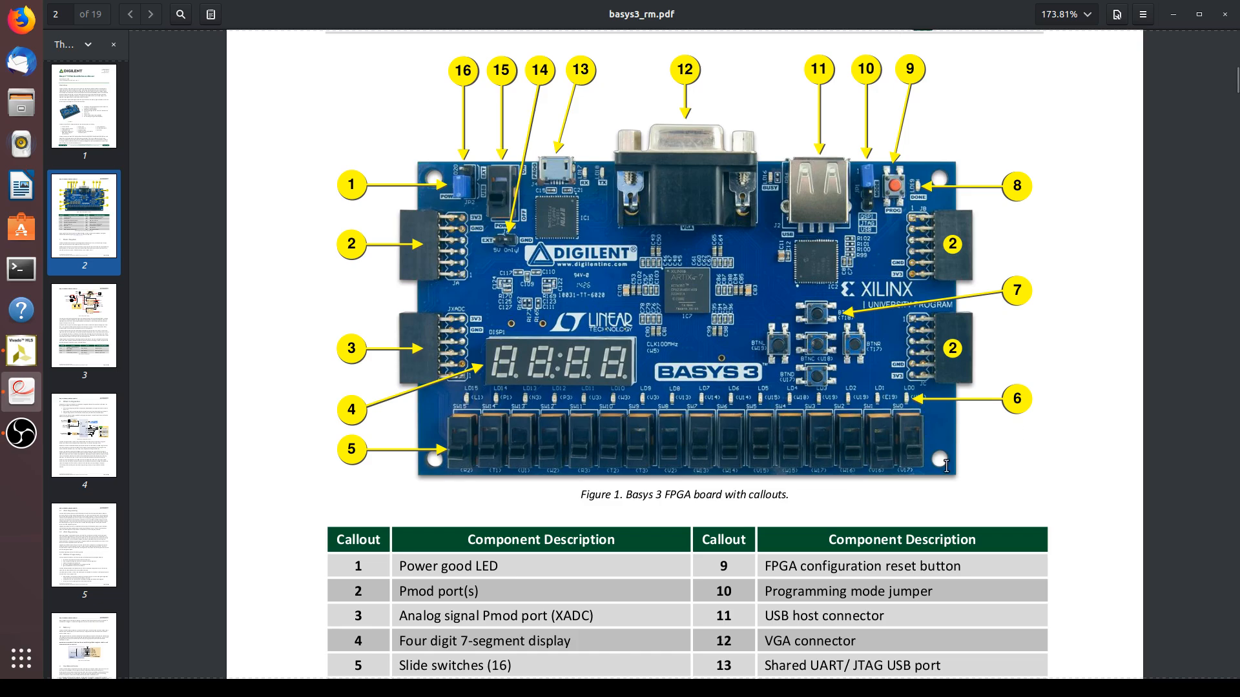
scroll(1116, 479, "down", 20)
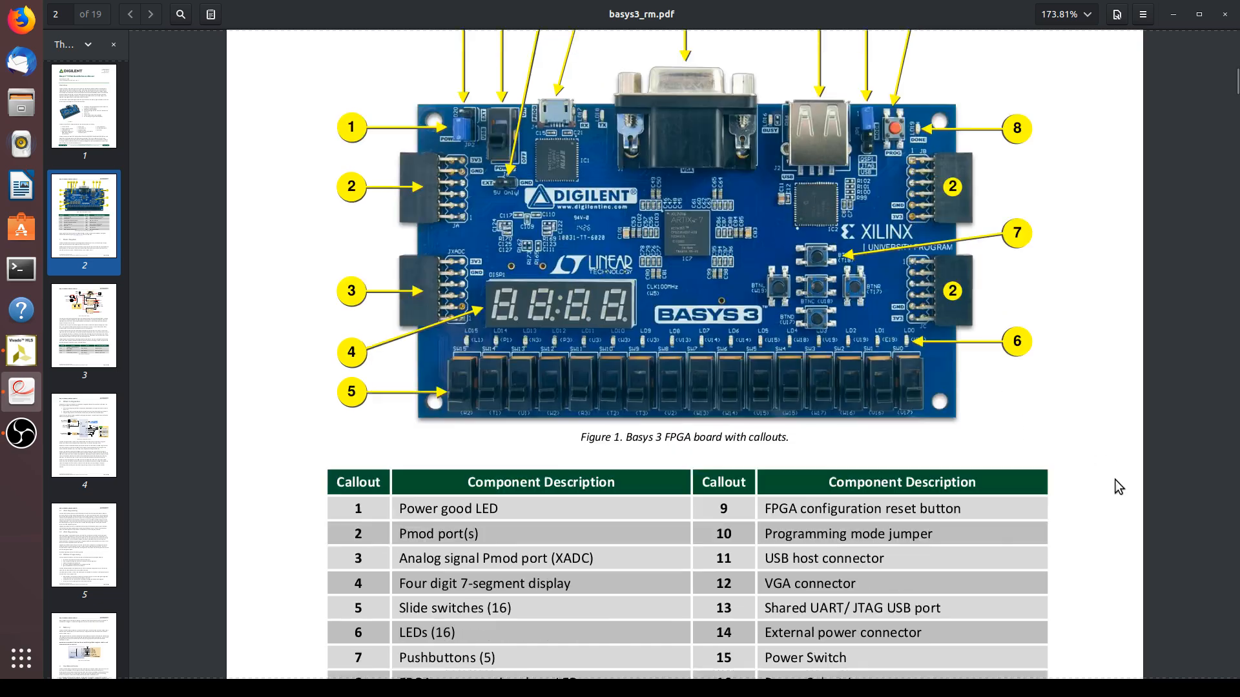
scroll(1117, 481, "down", 20)
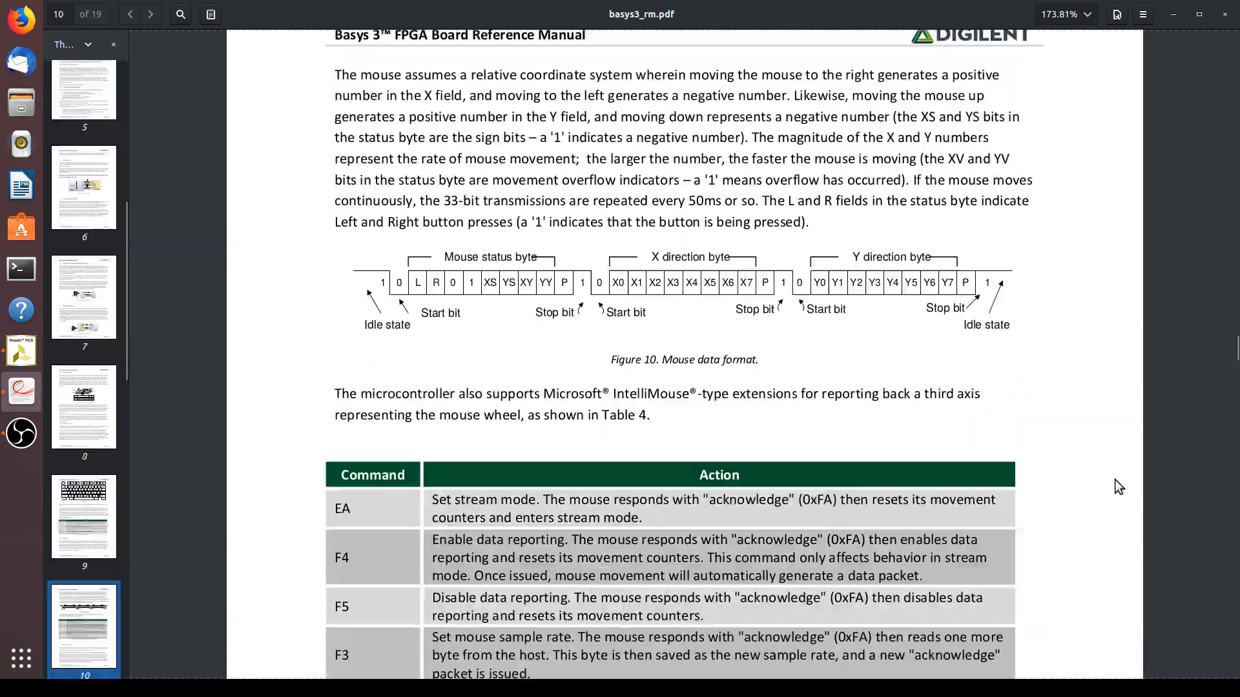
scroll(1116, 480, "down", 20)
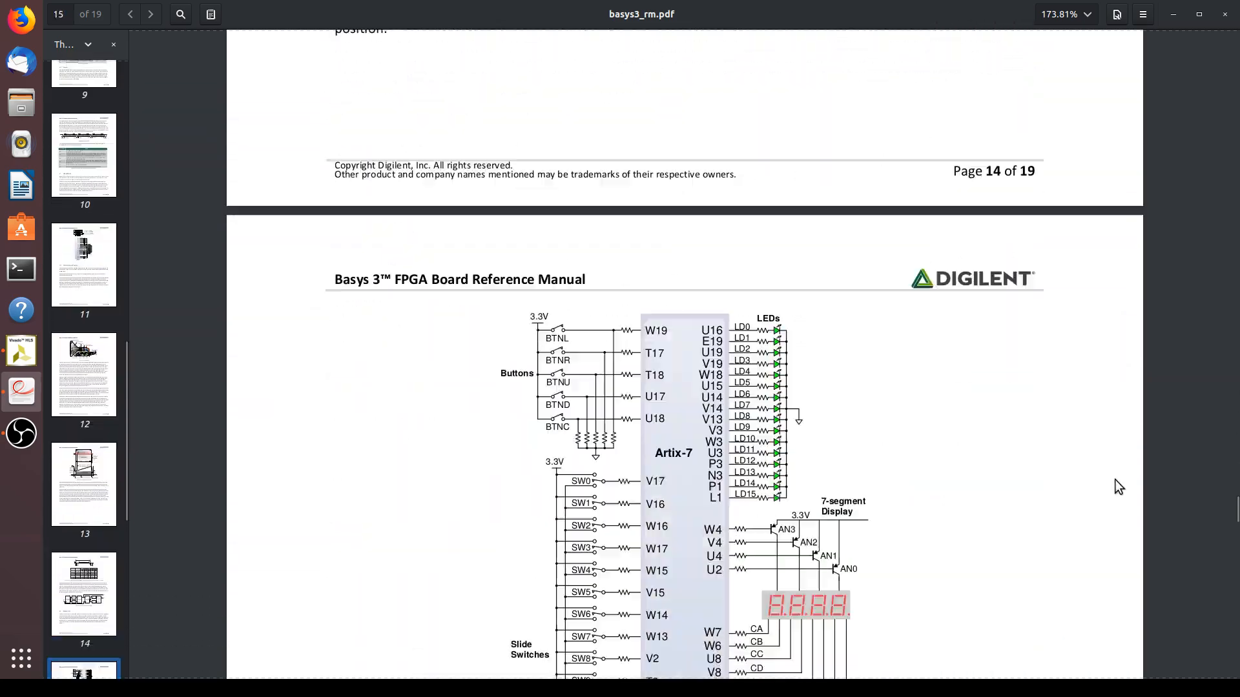
scroll(1117, 481, "up", 10)
scroll(1116, 480, "down", 3)
scroll(1116, 480, "up", 2)
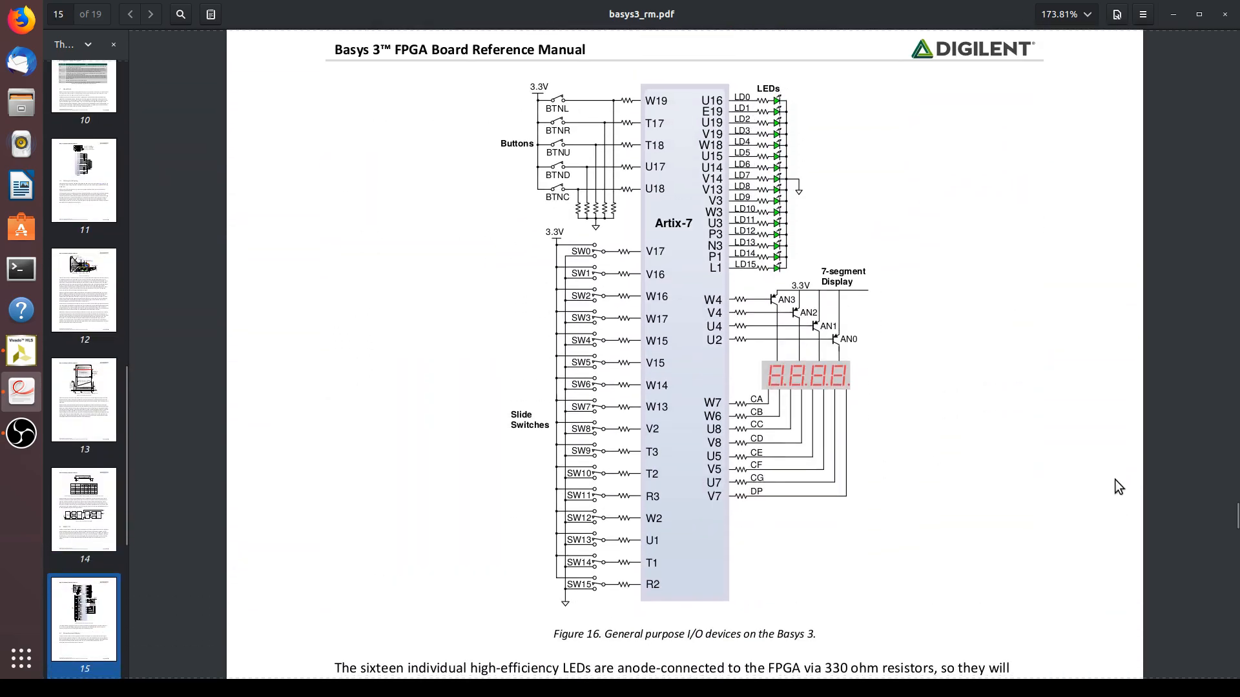
Tile the reference manual over half the screen beside Vivado and hide its page thumbnails.
key("super+Left")
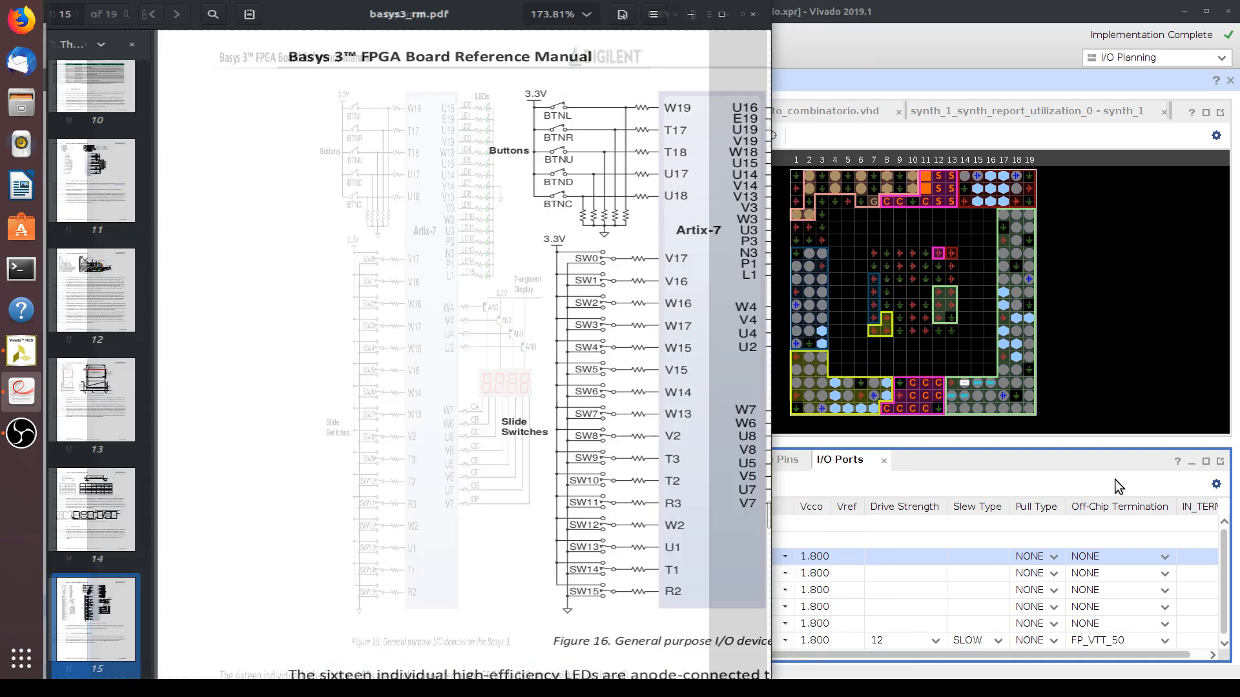
left_click(115, 45)
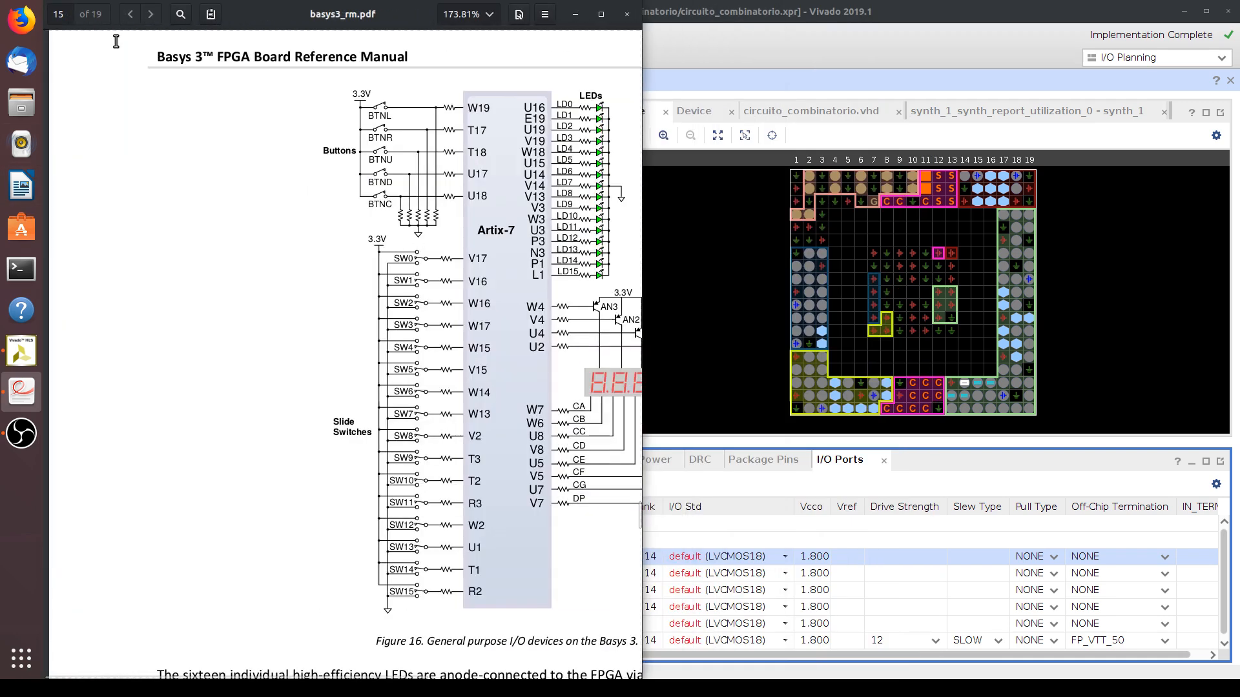
scroll(304, 213, "right", 3)
scroll(306, 217, "left", 2)
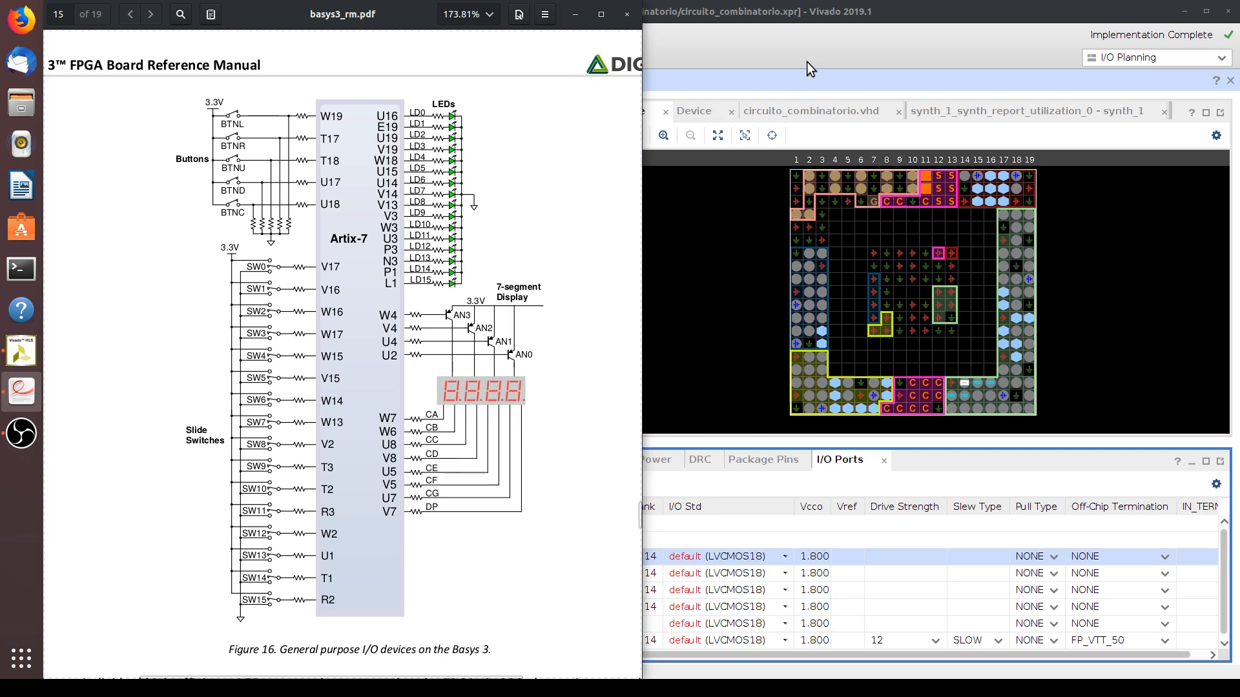
Switch back to Vivado and assign package pin V17 to port A_1.
left_click(713, 60)
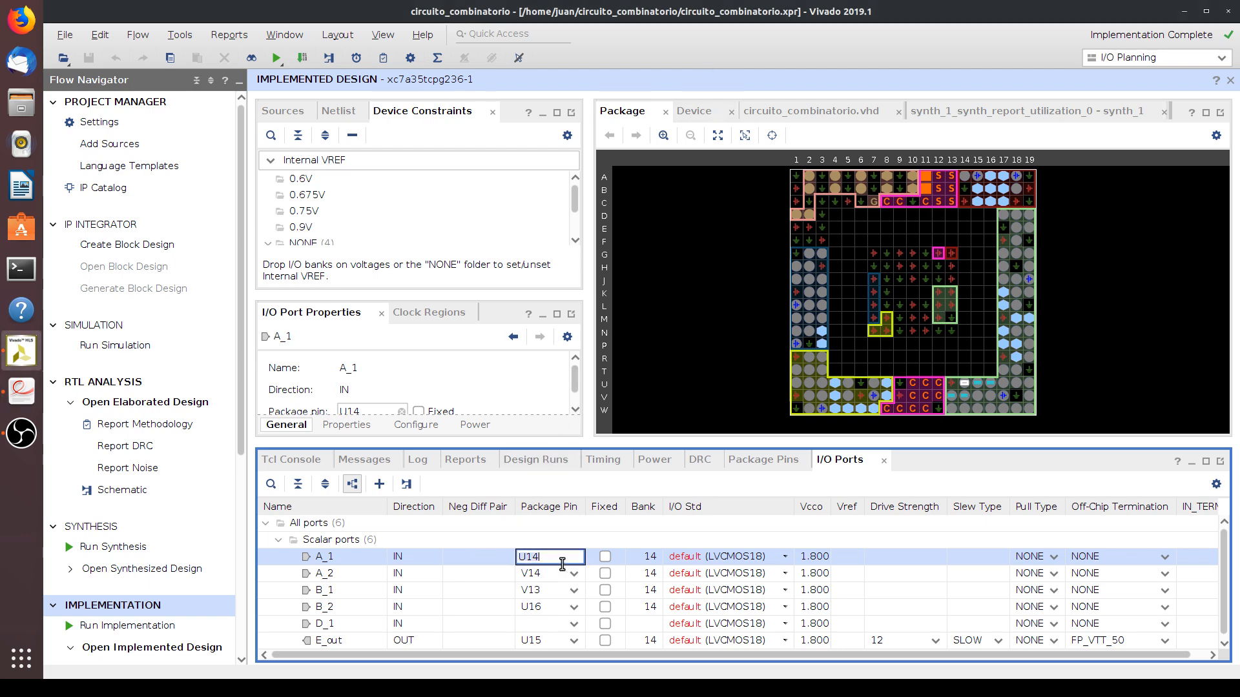
key("BackSpace")
key("BackSpace")
key("BackSpace")
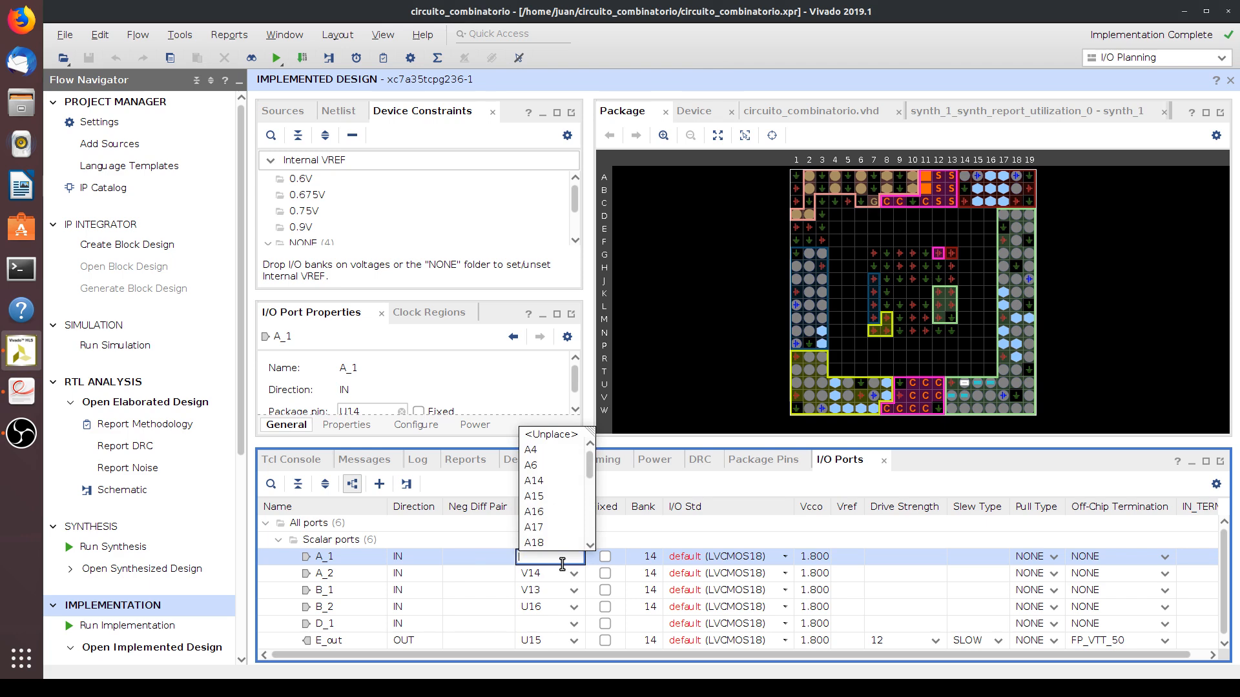
type("V1")
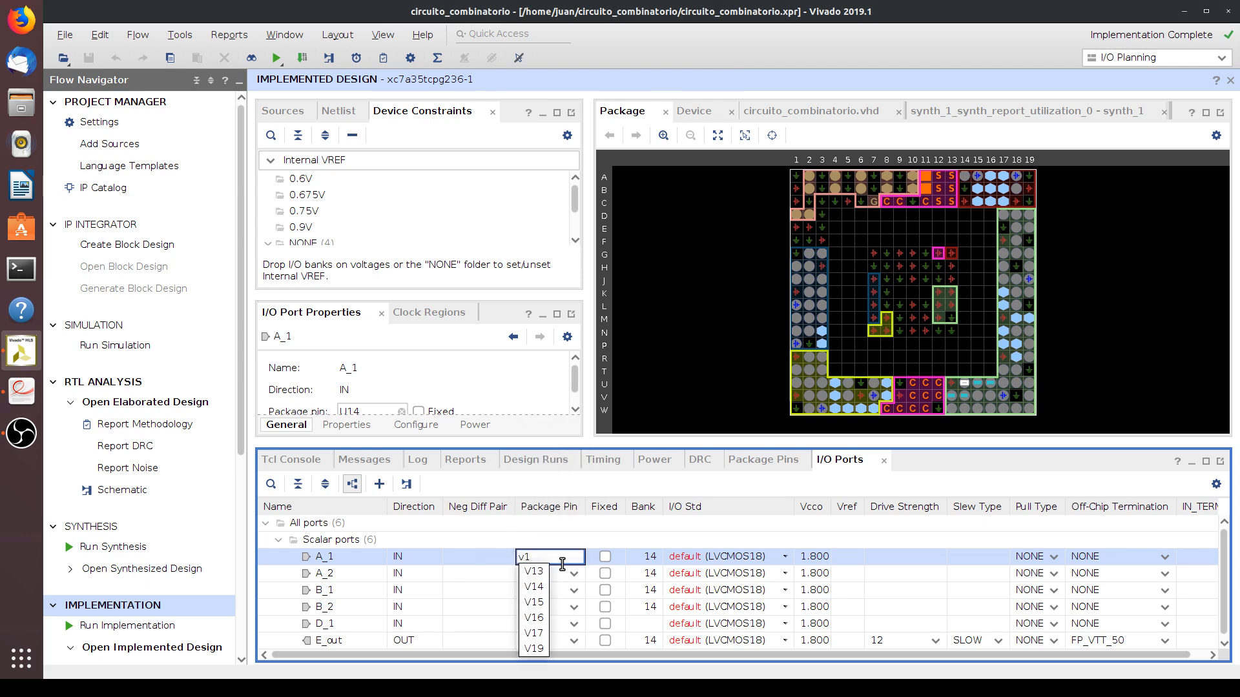
type("7")
key("Return")
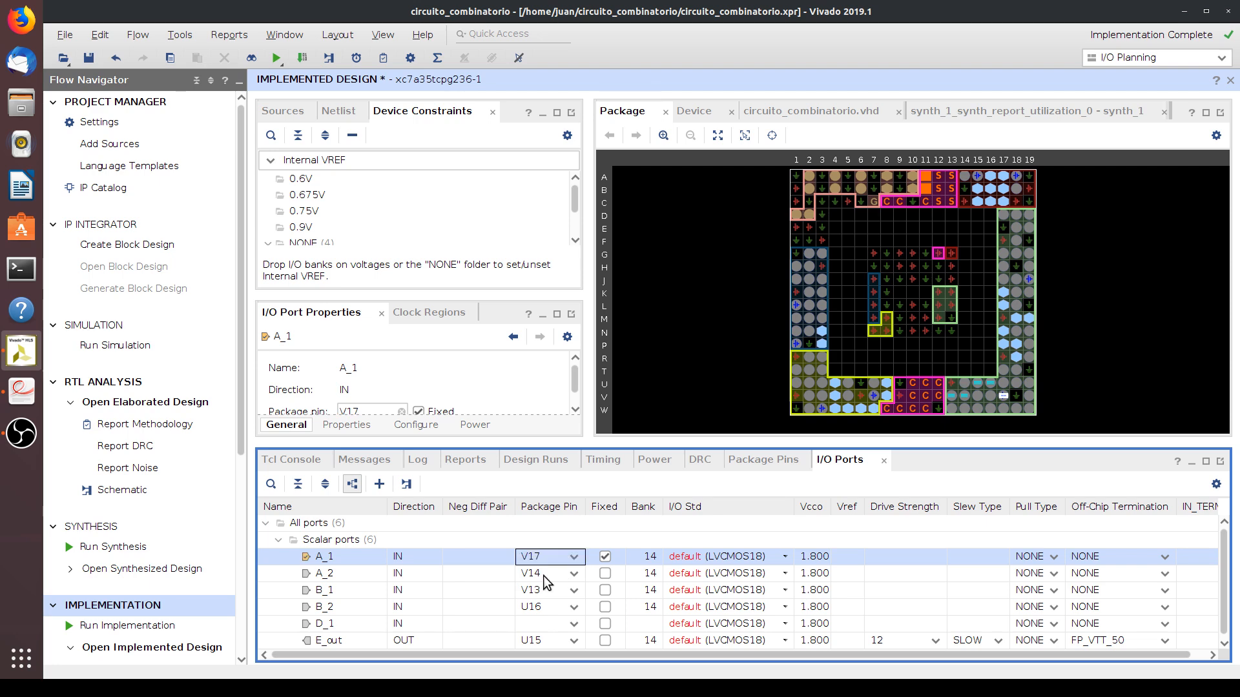
Switch to basys3_rm.pdf, tile it over the right half of the desktop, and keep its window always on top.
left_click(543, 575)
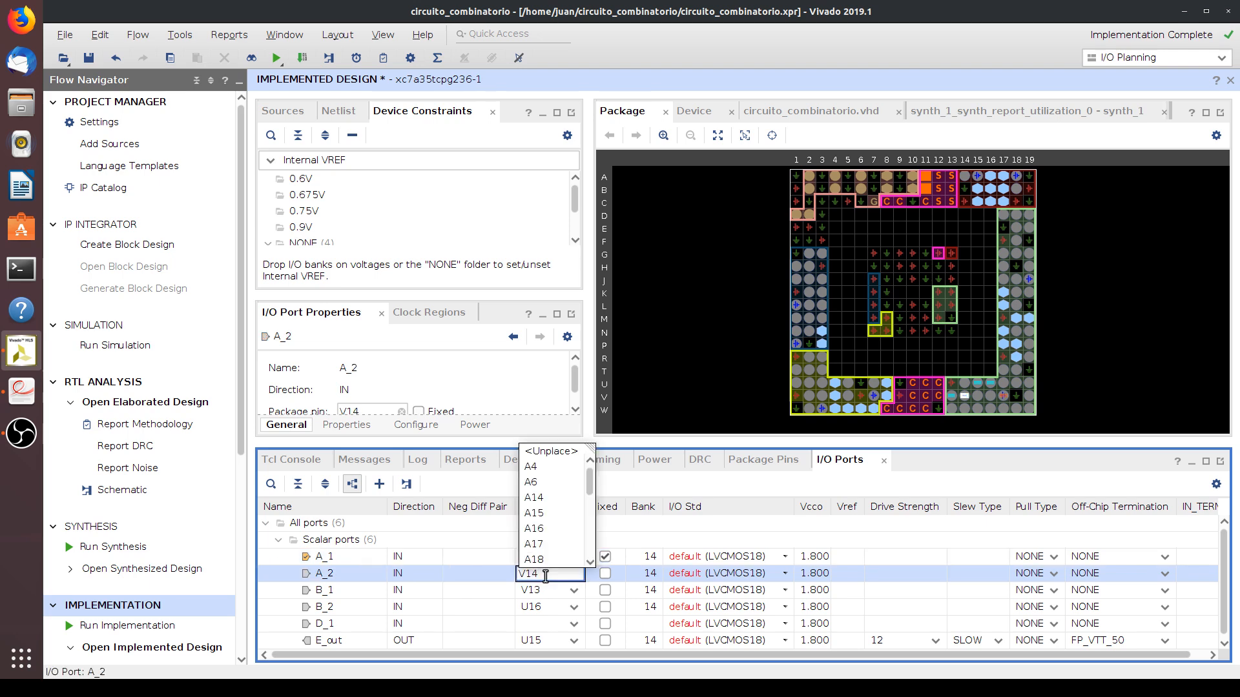
left_click(21, 391)
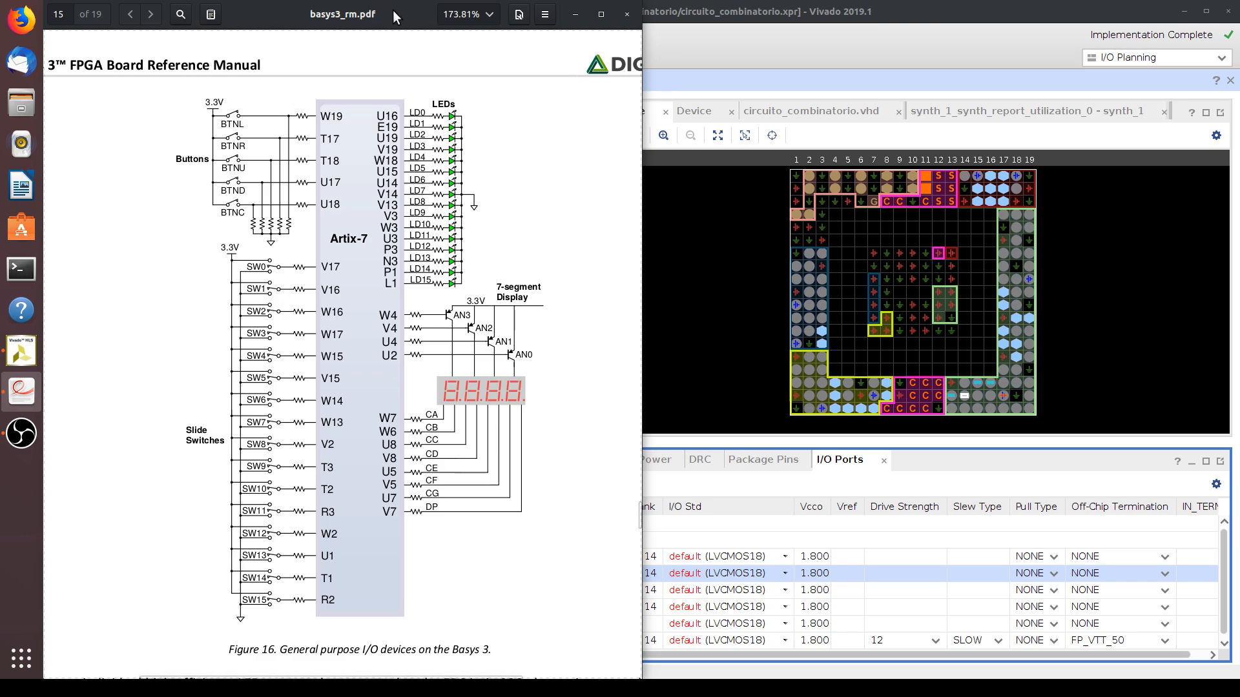
left_click_drag(392, 9, 675, 61)
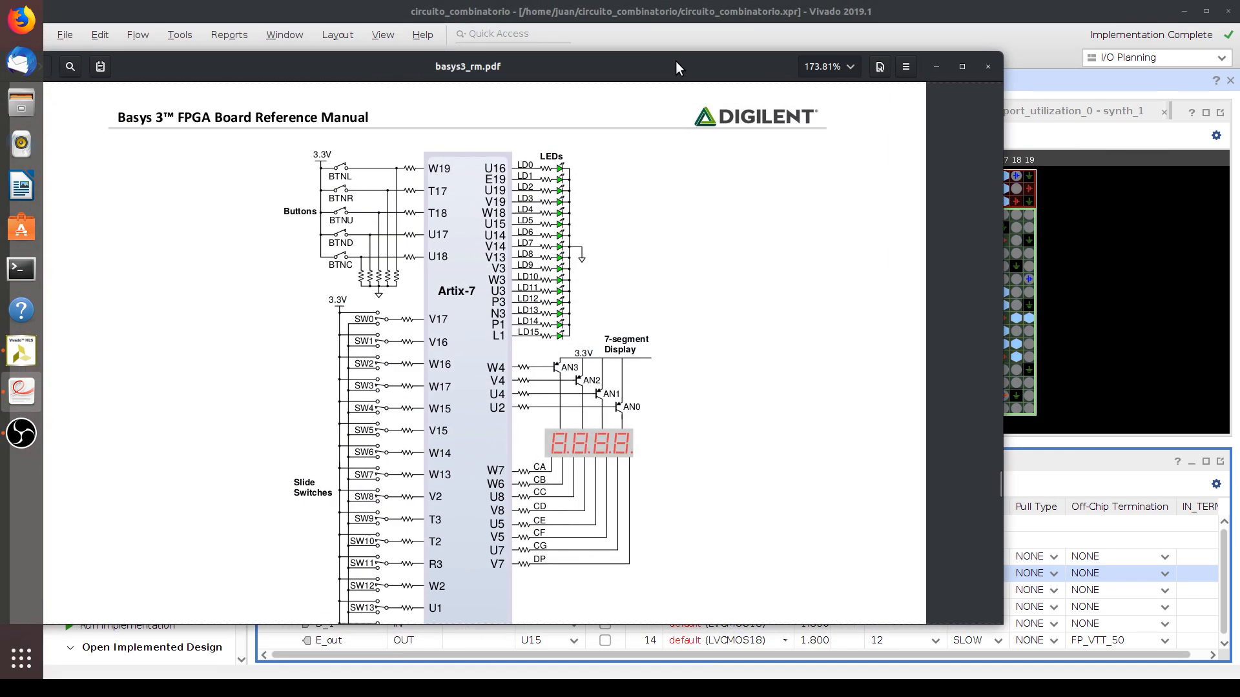
key("super+Right")
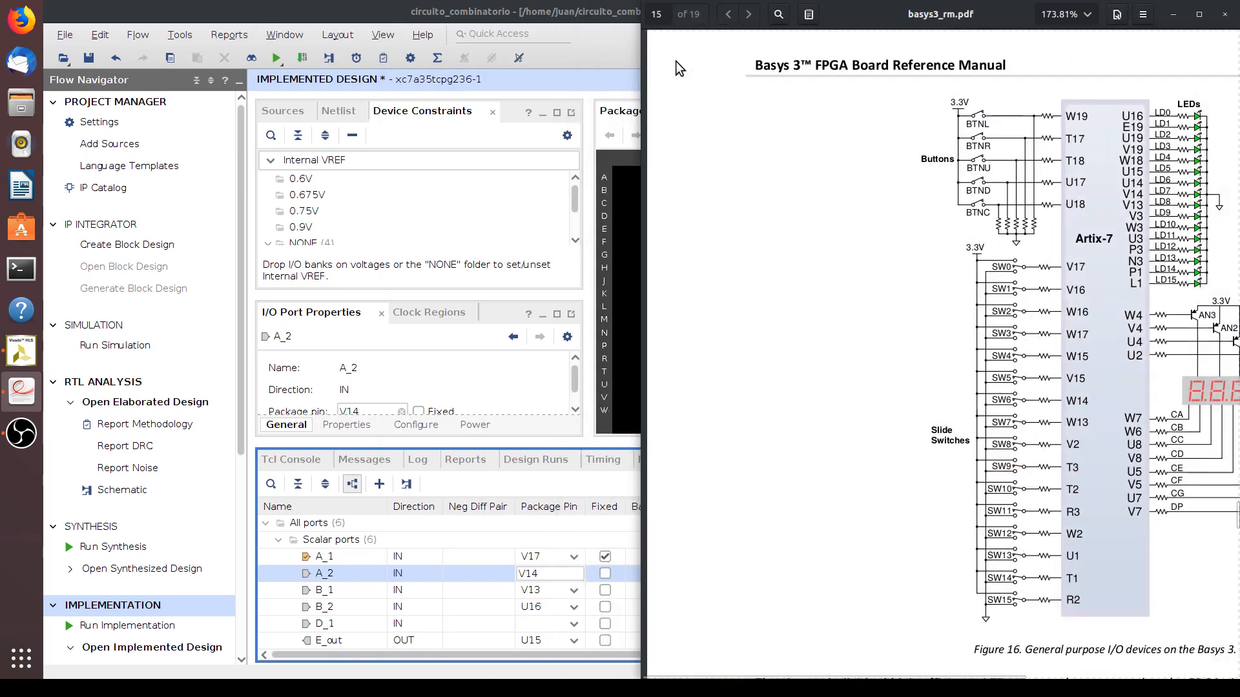
right_click(913, 16)
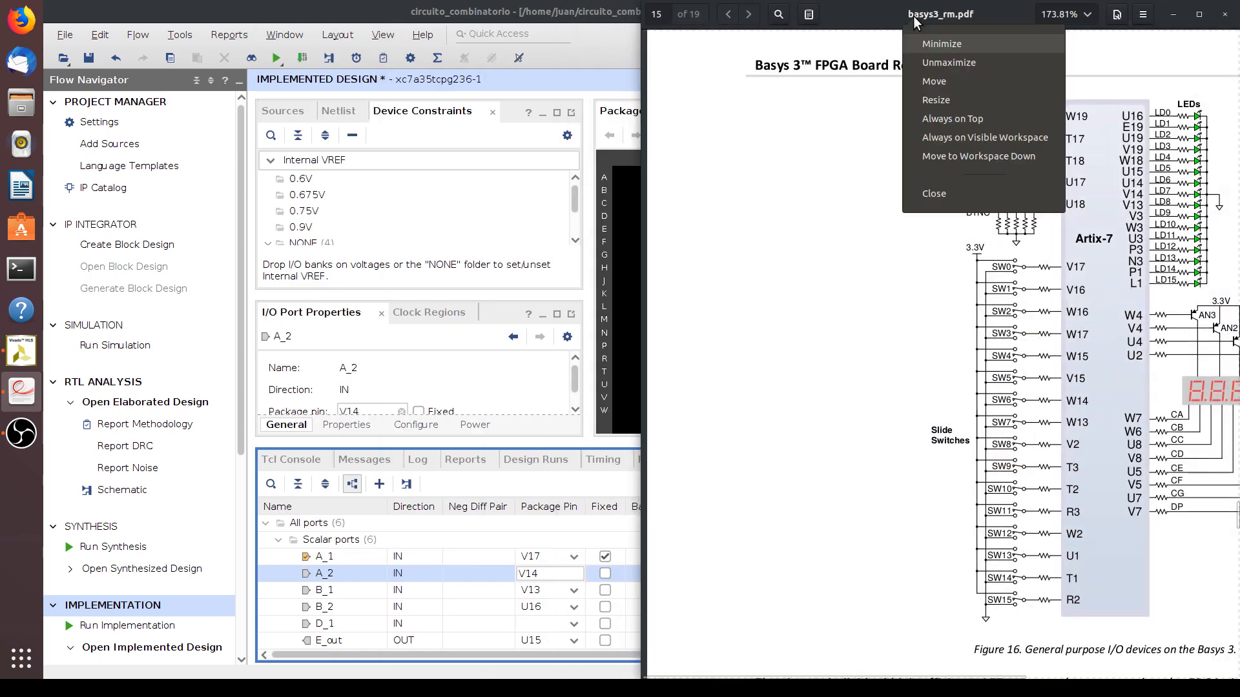
left_click(962, 116)
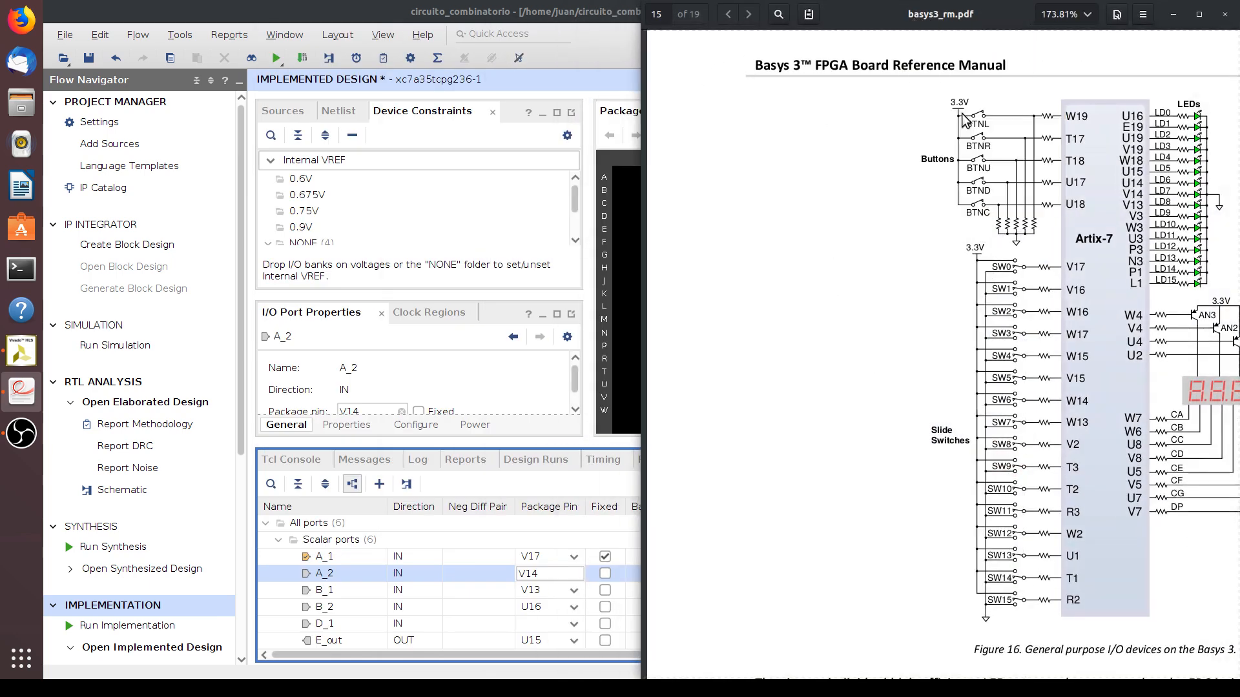
Return to Vivado's I/O port list and assign package pin V16 to port A_2.
left_click(550, 572)
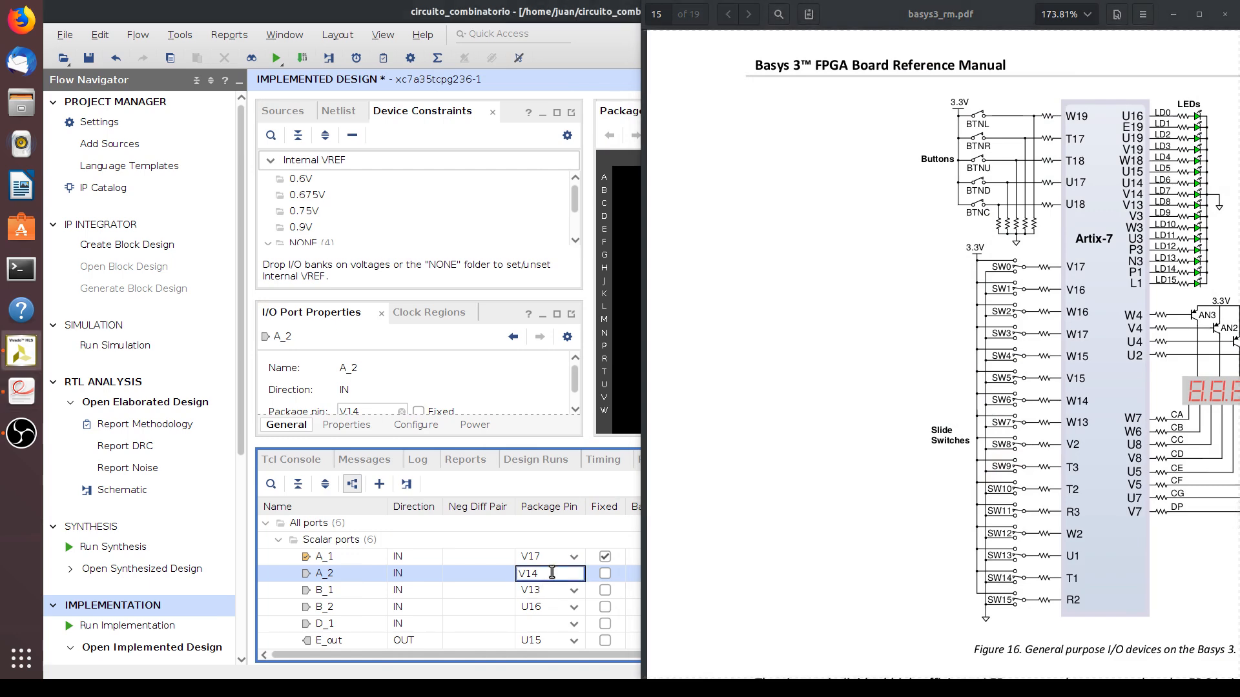
key("BackSpace")
key("BackSpace")
key("BackSpace")
type("v16")
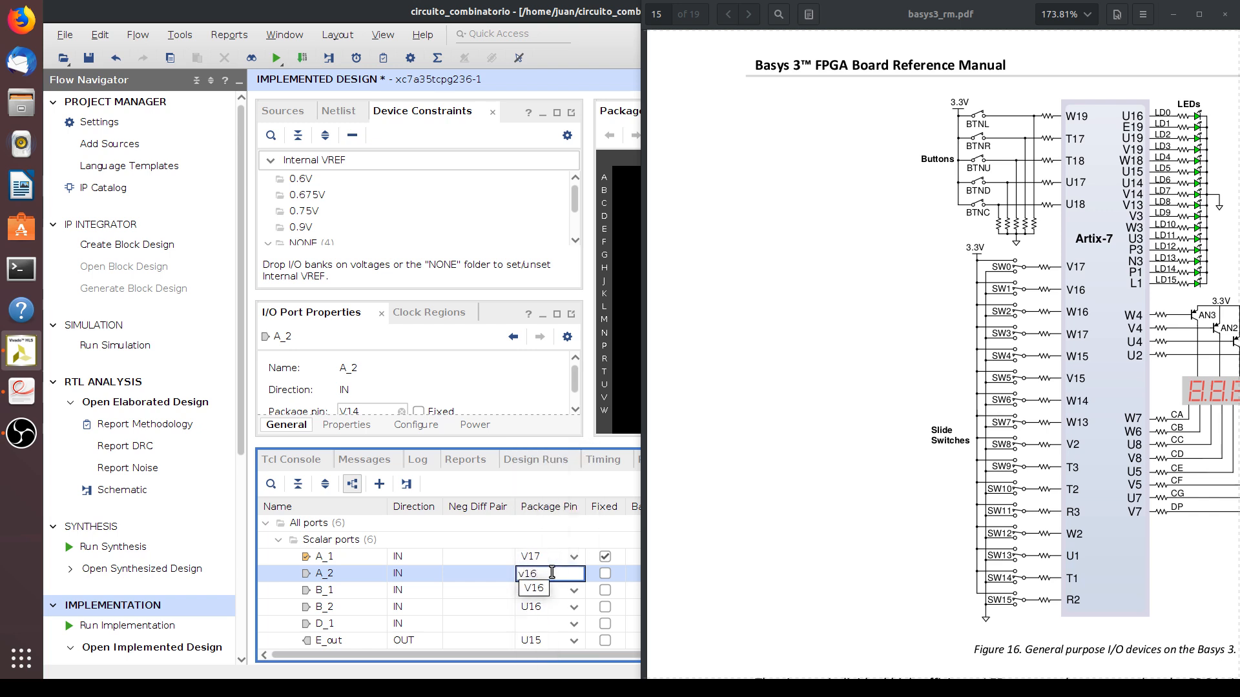
key("Return")
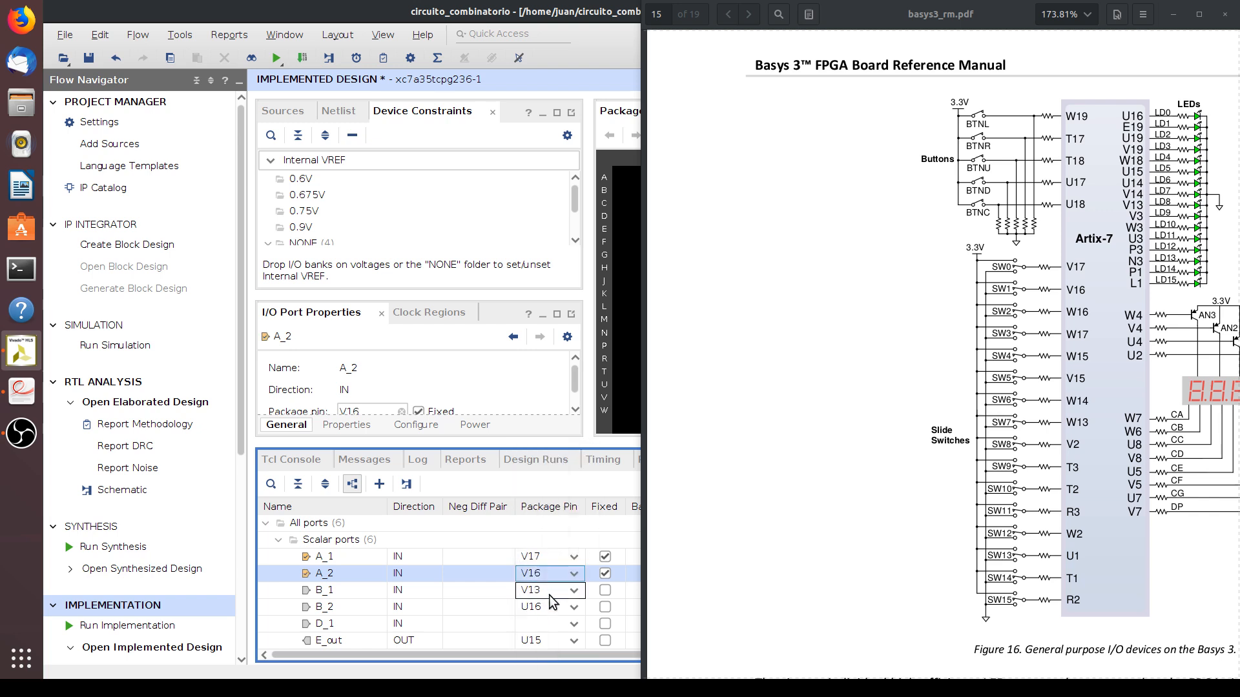
Assign package pin W16 to input port B_1.
left_click(549, 589)
key("BackSpace")
key("BackSpace")
key("BackSpace")
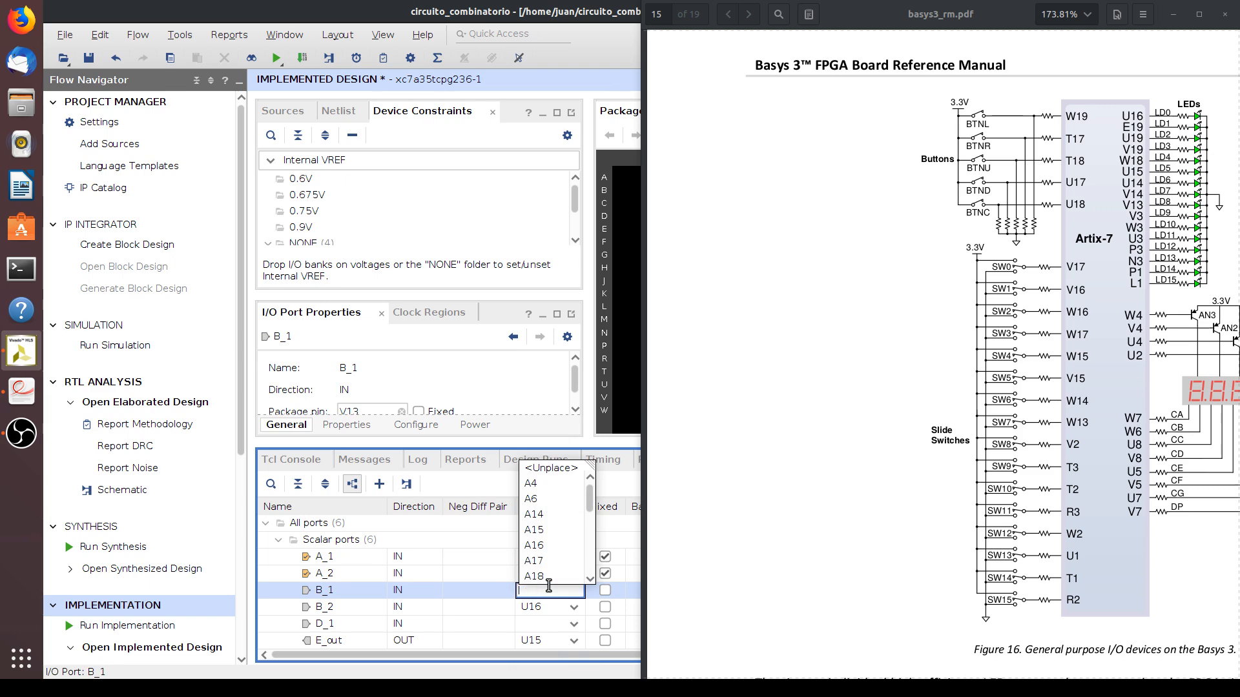
type("w16")
key("Return")
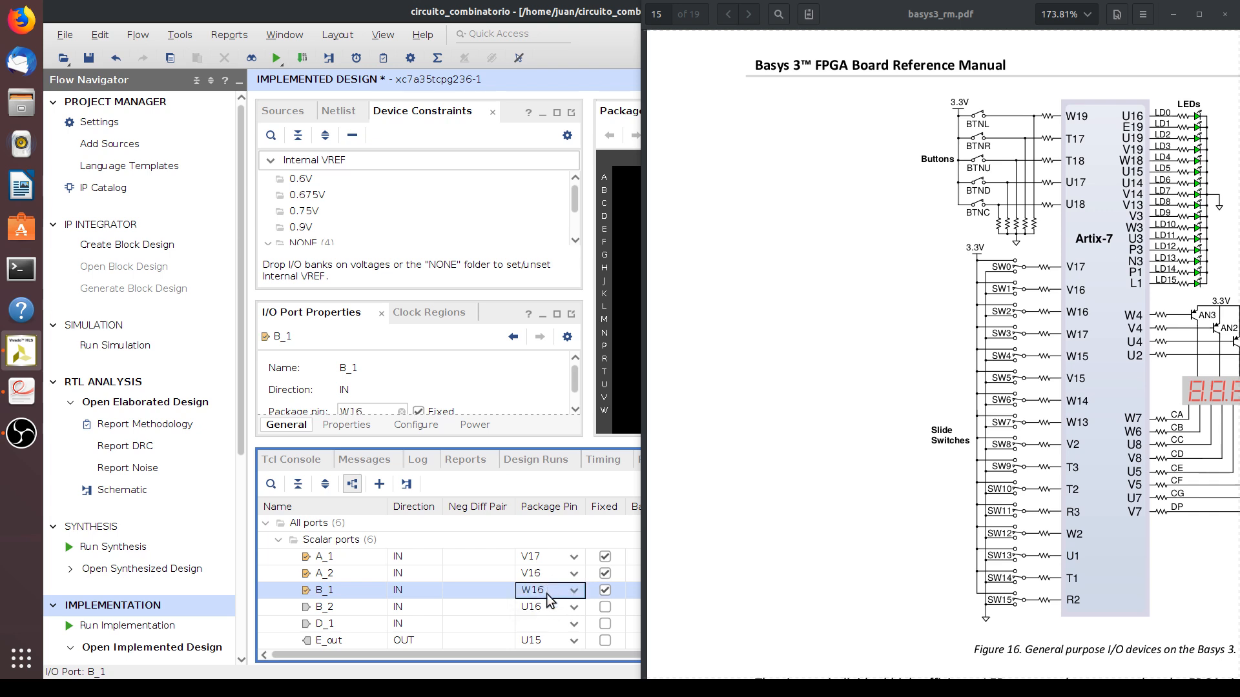
Assign package pin W17 to input port B_2.
left_click(549, 604)
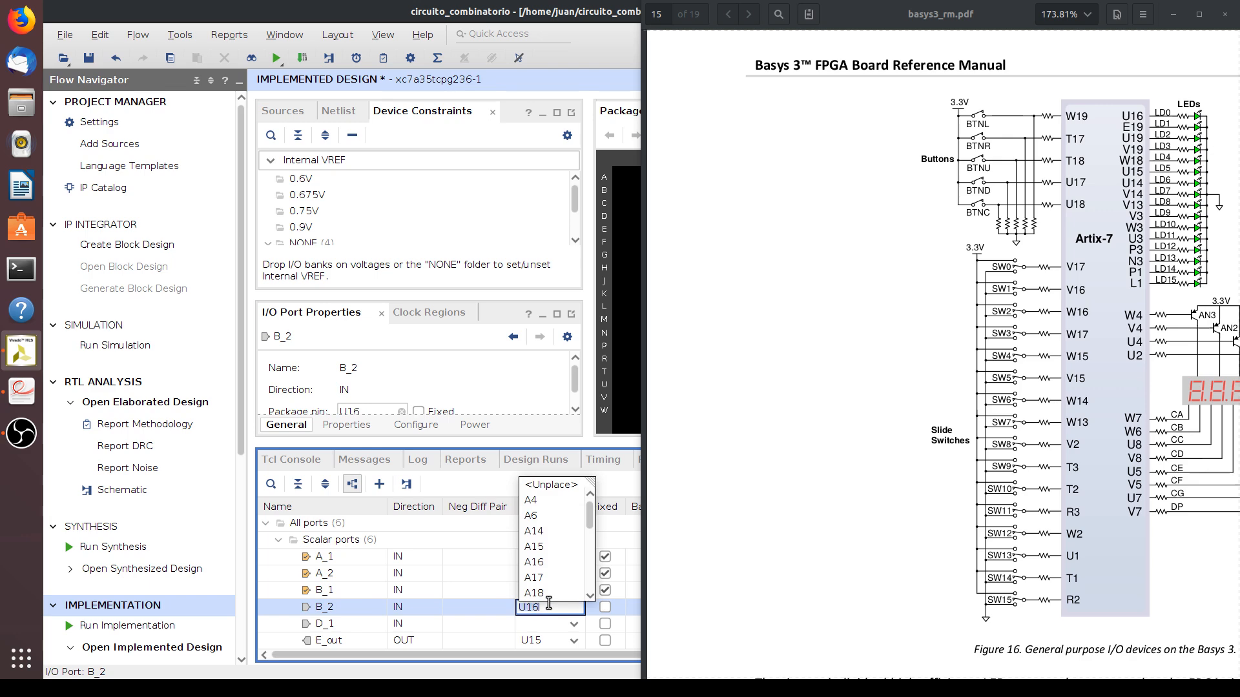
key("BackSpace")
type("w17")
key("Return")
Assign package pin W15 to the unplaced input port D_1.
left_click(559, 626)
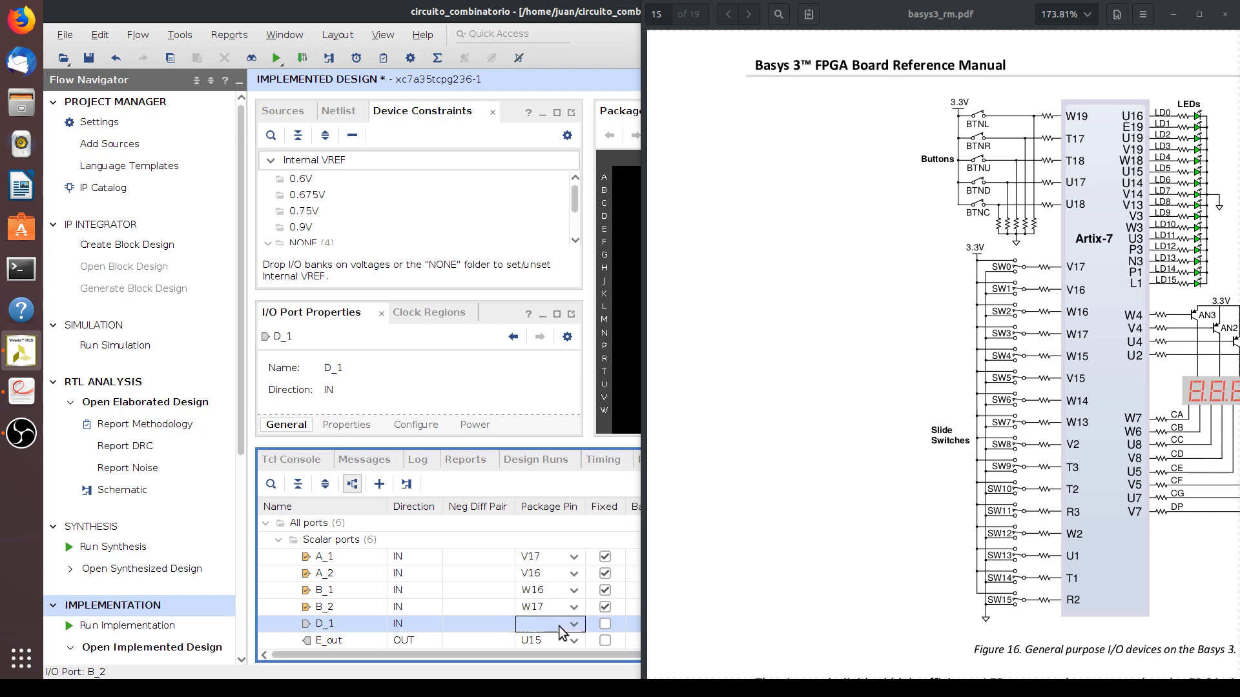
left_click(557, 625)
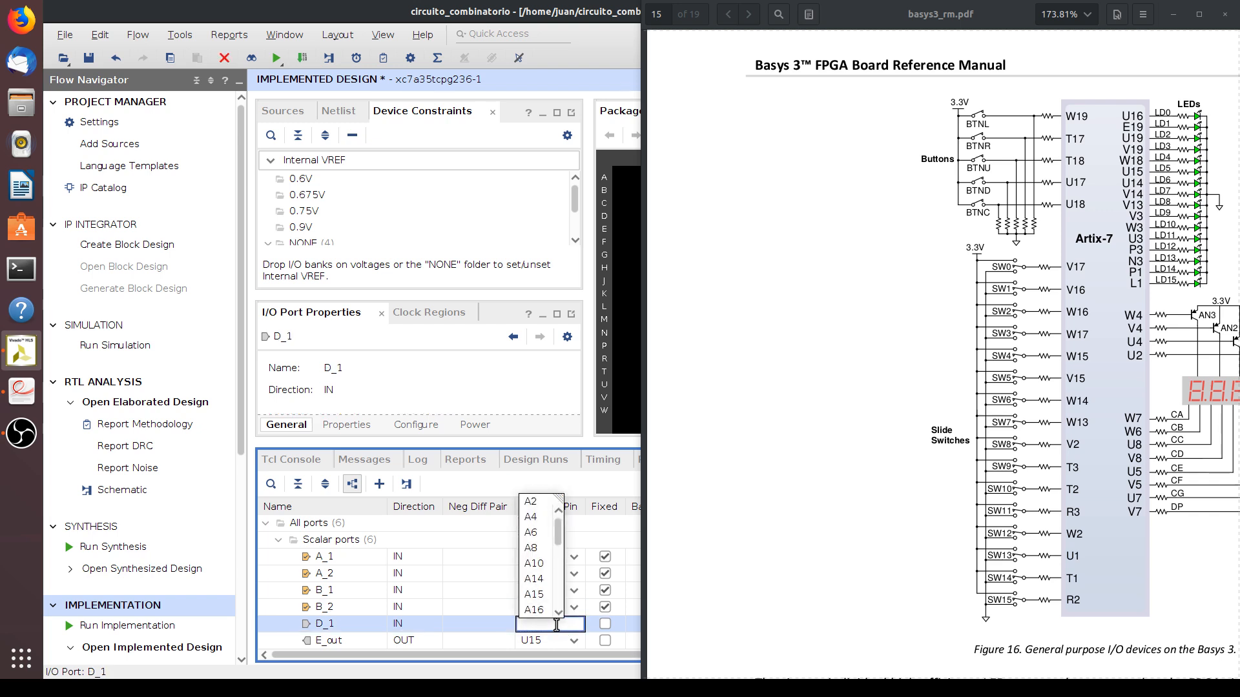
type("w1")
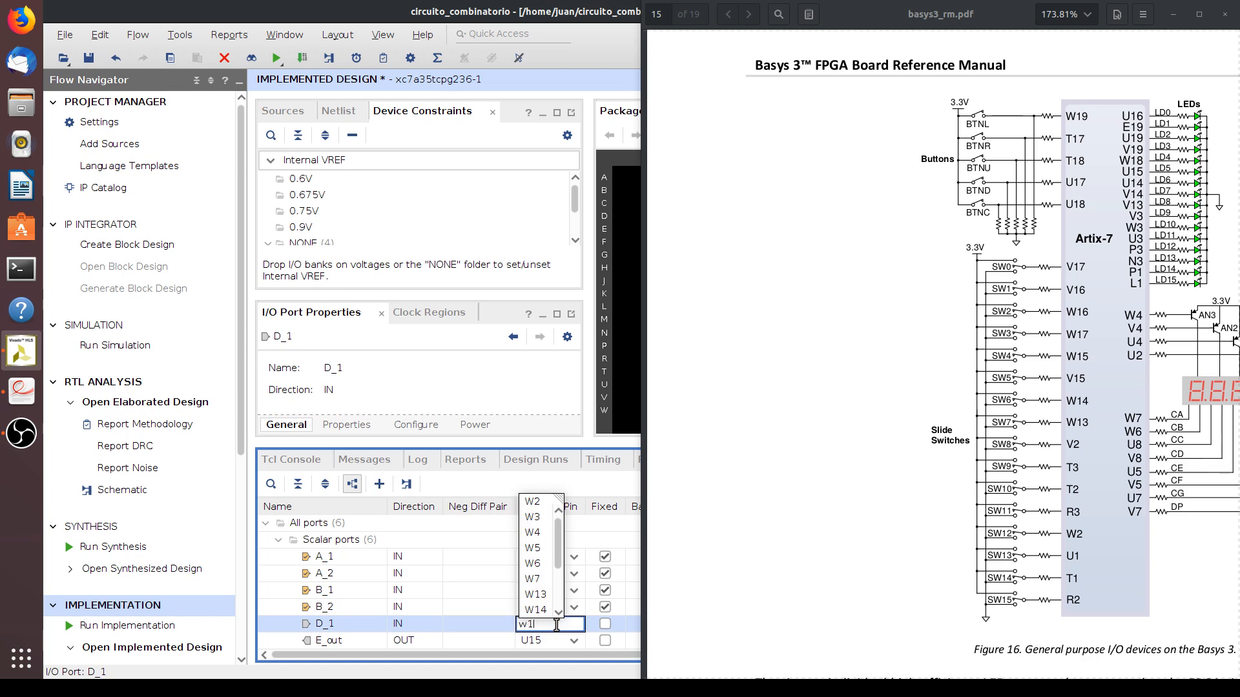
type("5")
key("Return")
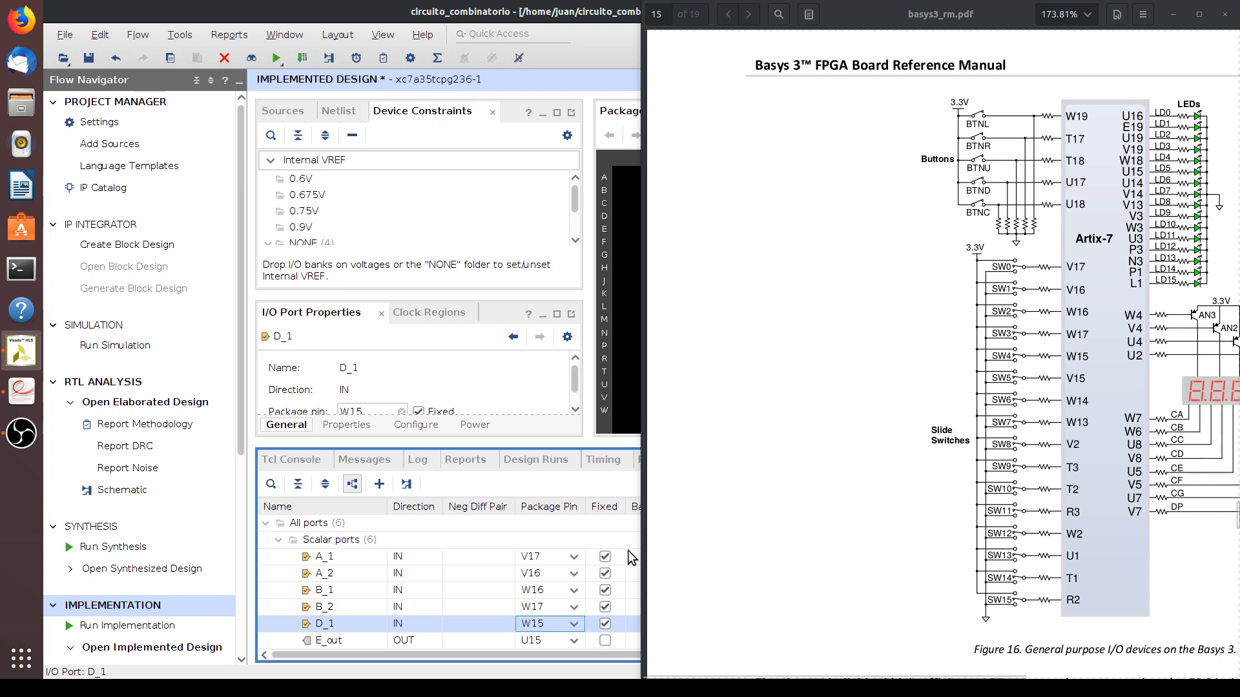
Assign package pin U16 to output port E_out and minimize the reference manual.
left_click(542, 640)
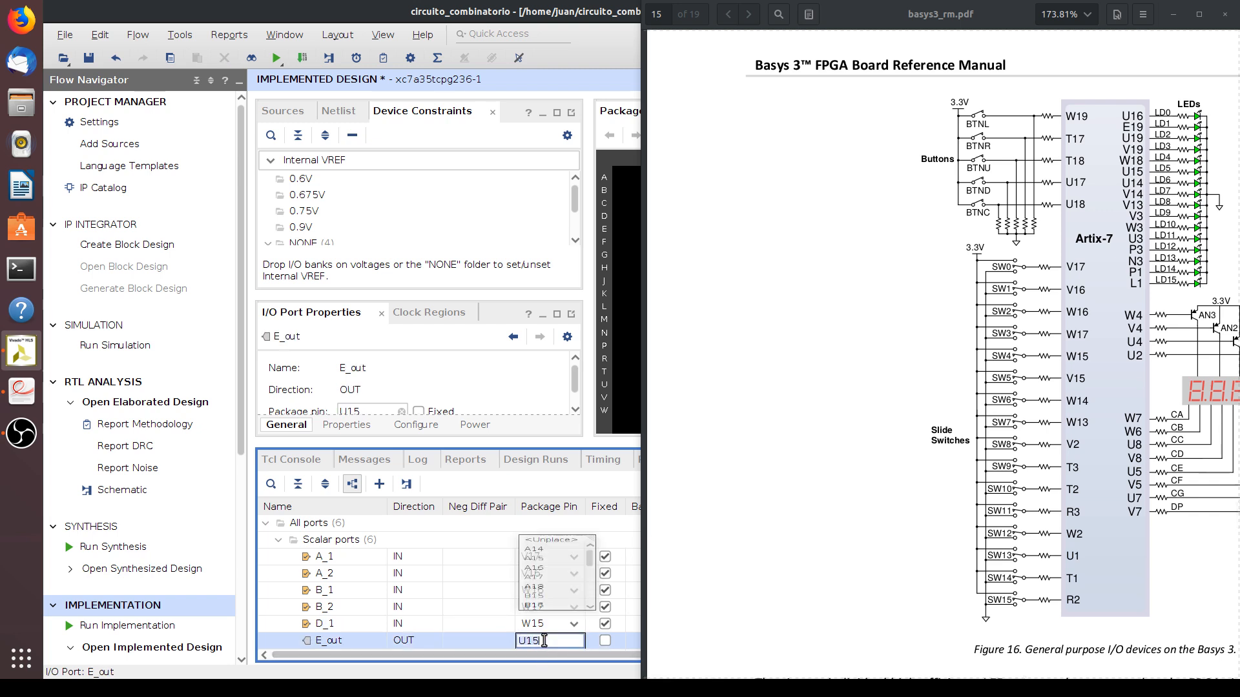
key("BackSpace")
key("BackSpace")
key("BackSpace")
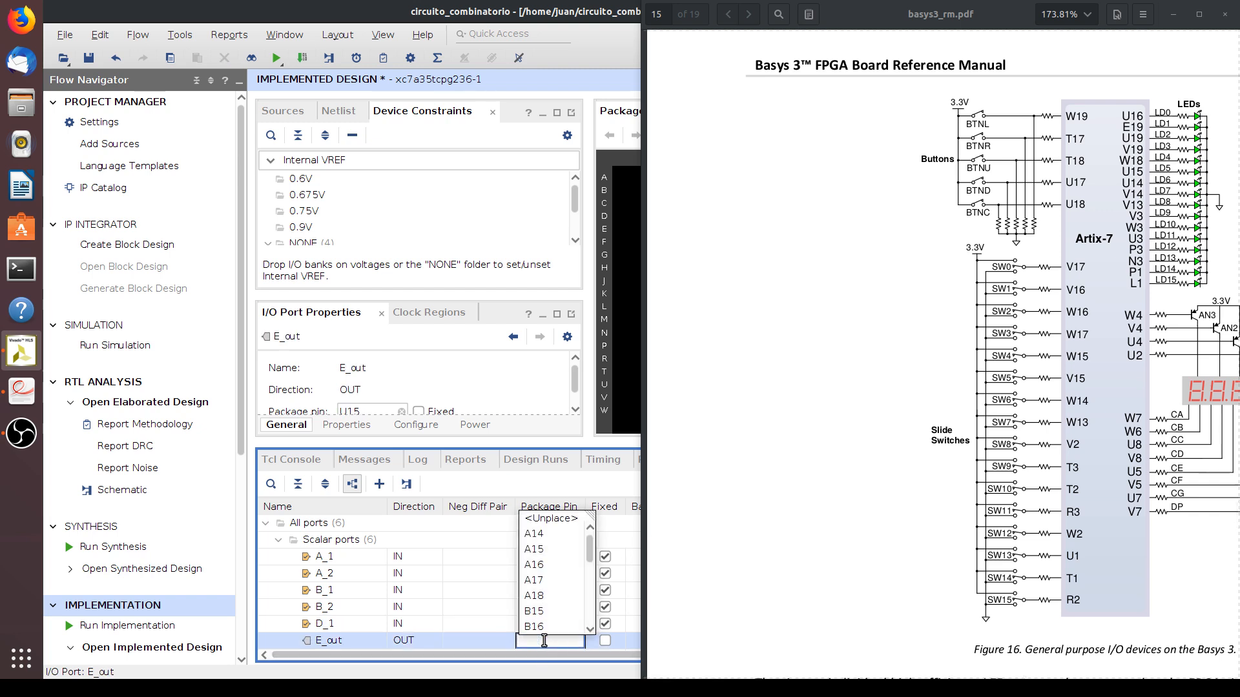
type("U16")
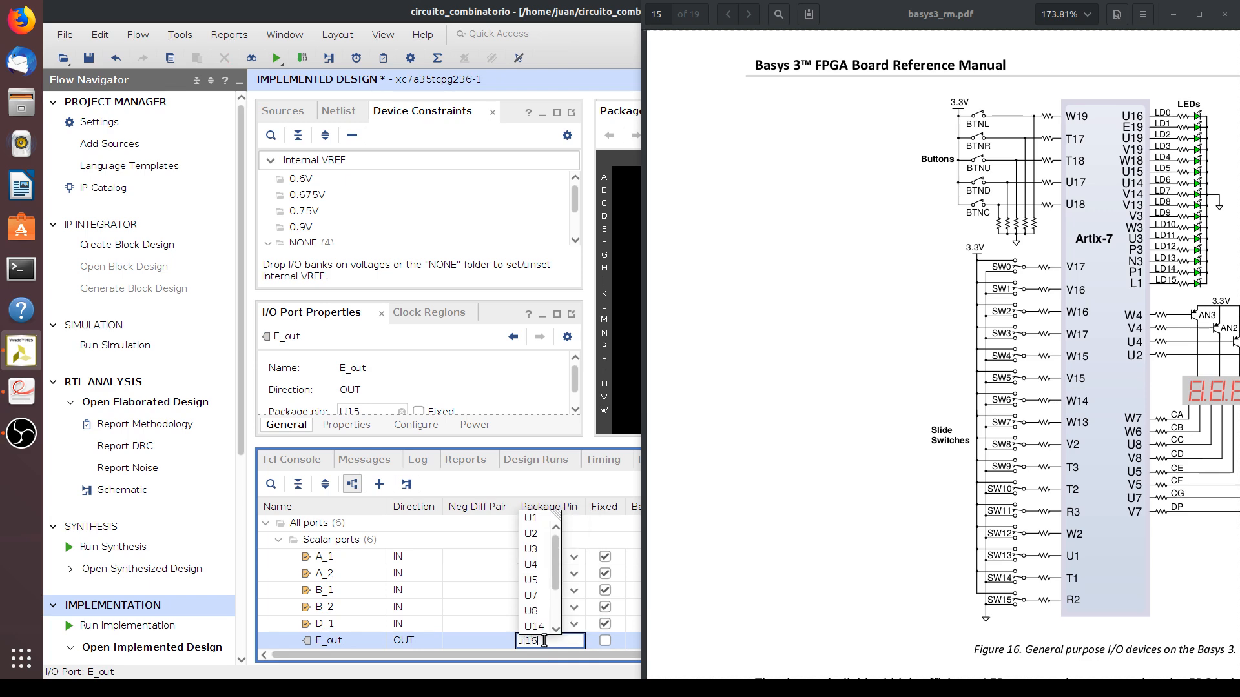
key("Return")
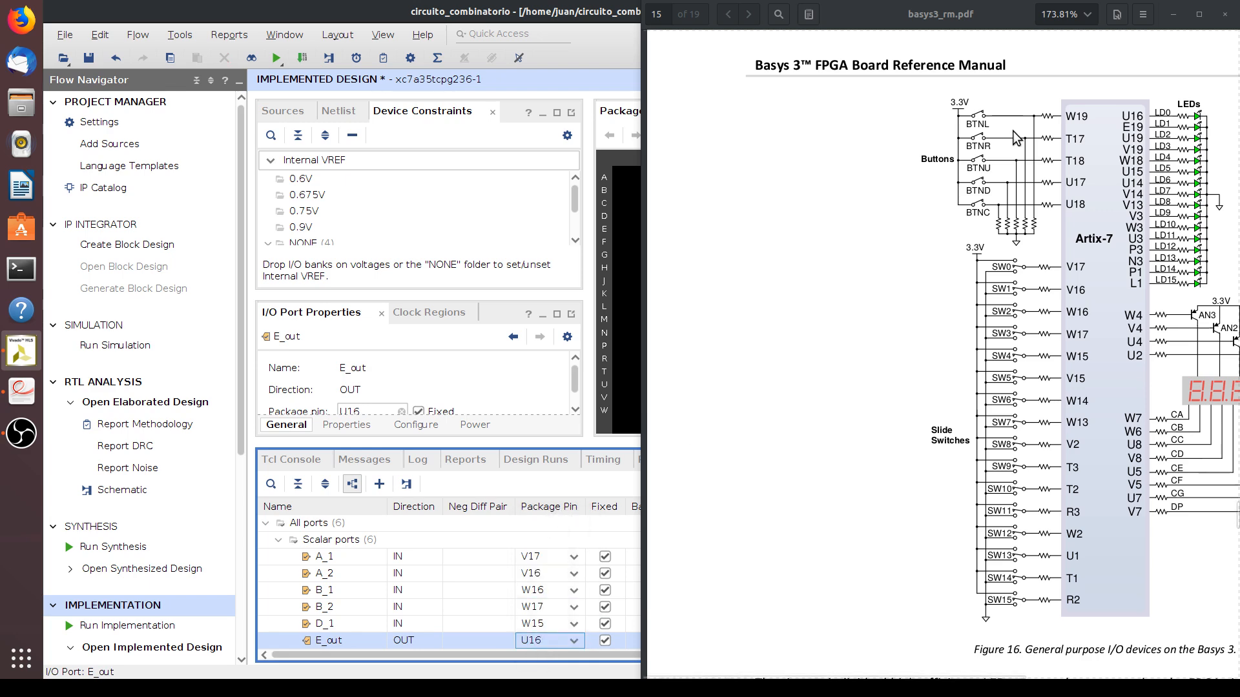
left_click(1171, 13)
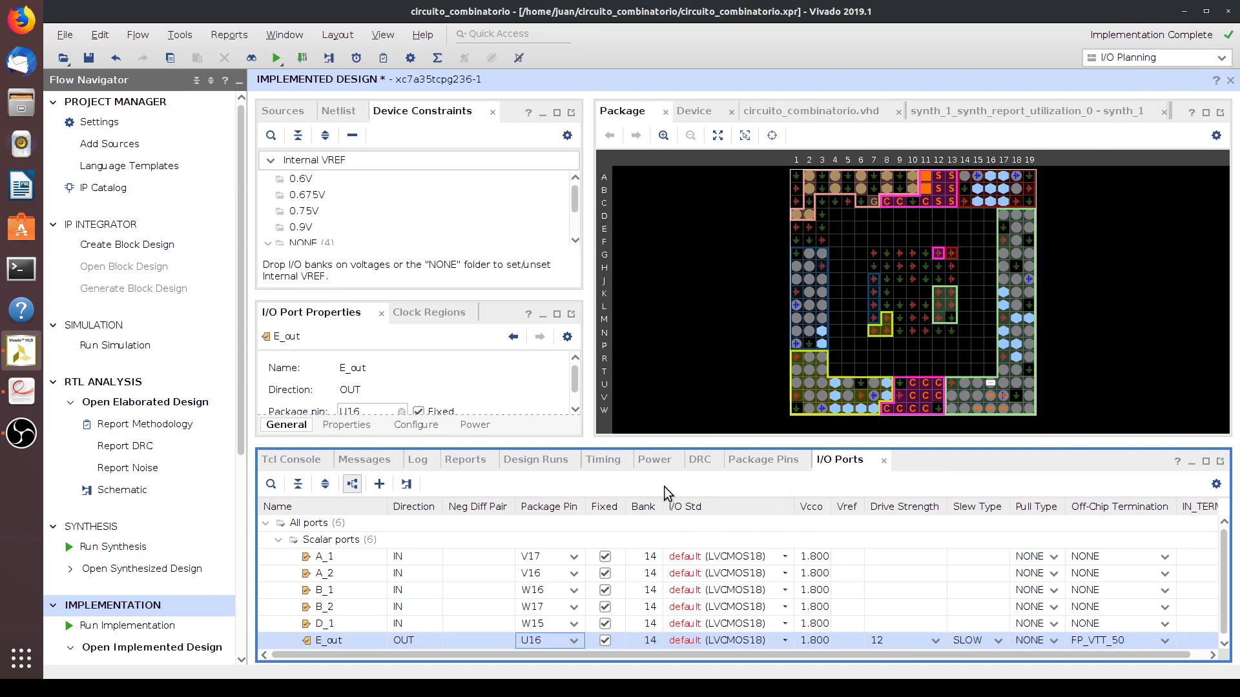
Widen the Bank column and set the I/O standard of ports A_1 and A_2 to LVCMOS33.
left_click_drag(656, 502, 683, 501)
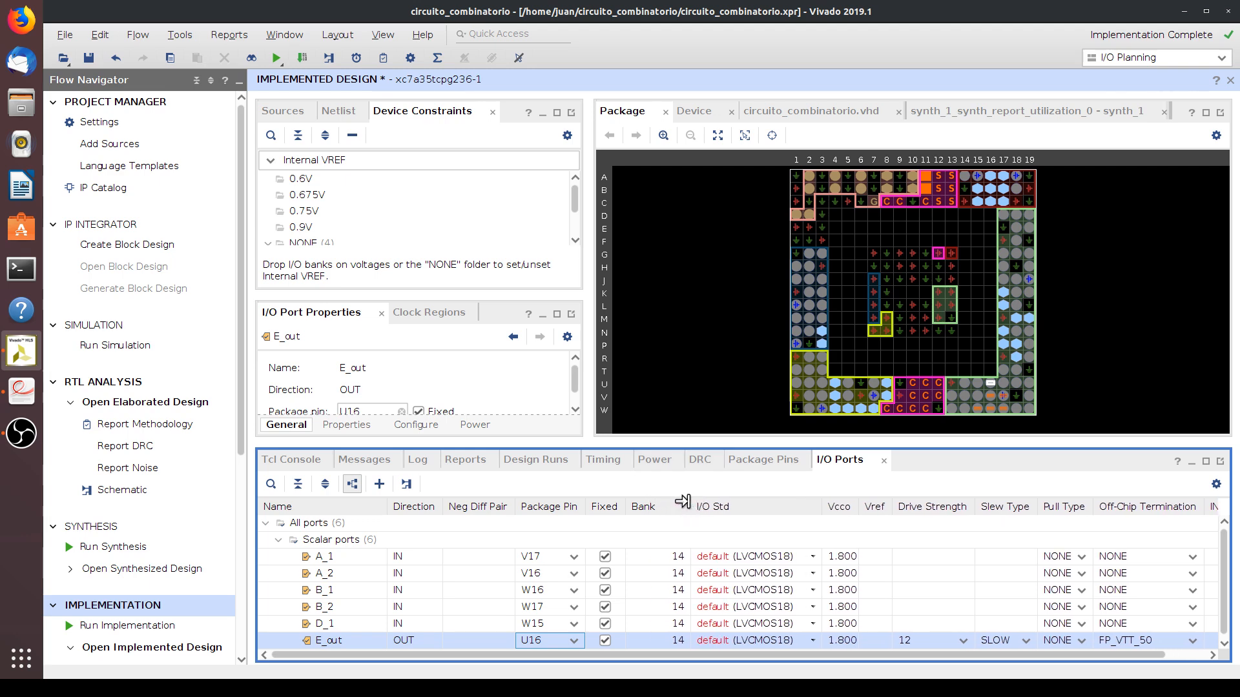
left_click(757, 559)
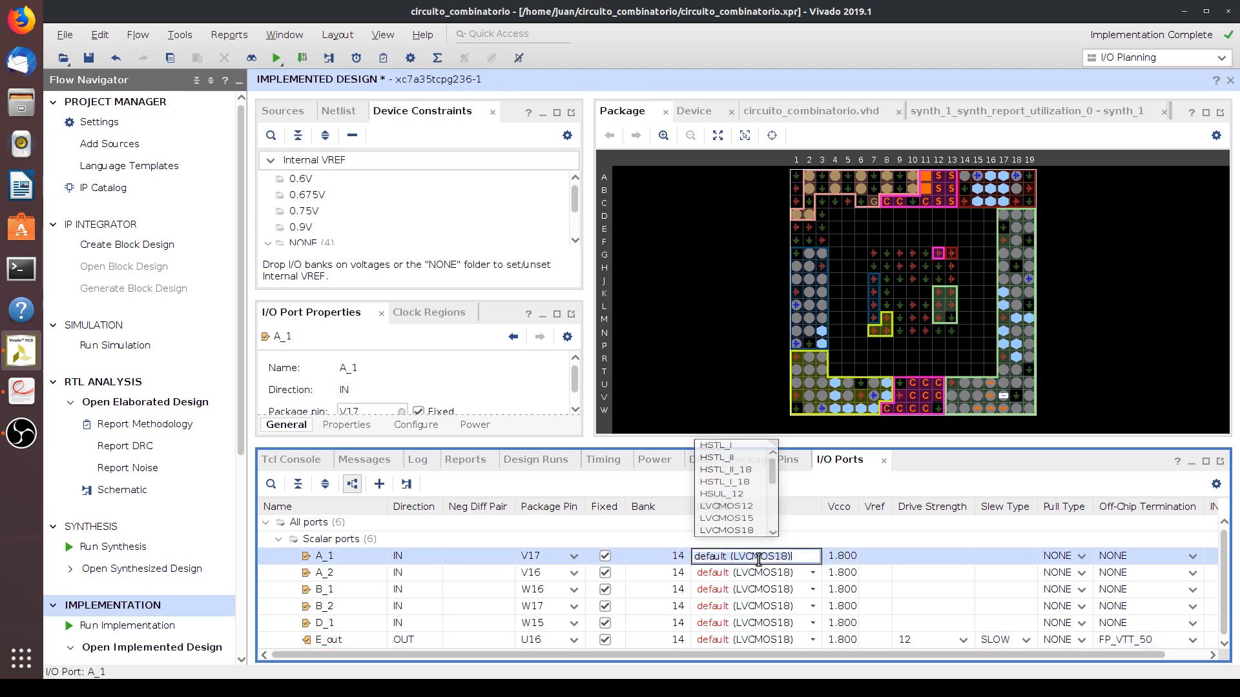
scroll(743, 517, "down", 2)
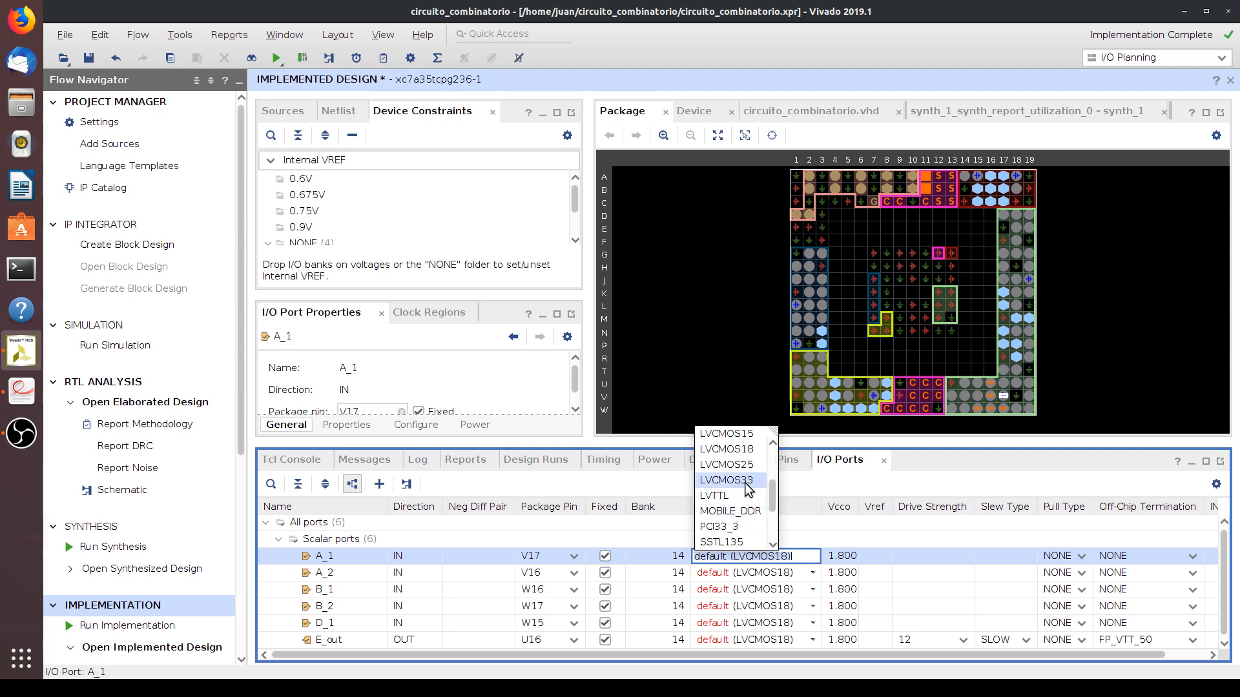
left_click(745, 482)
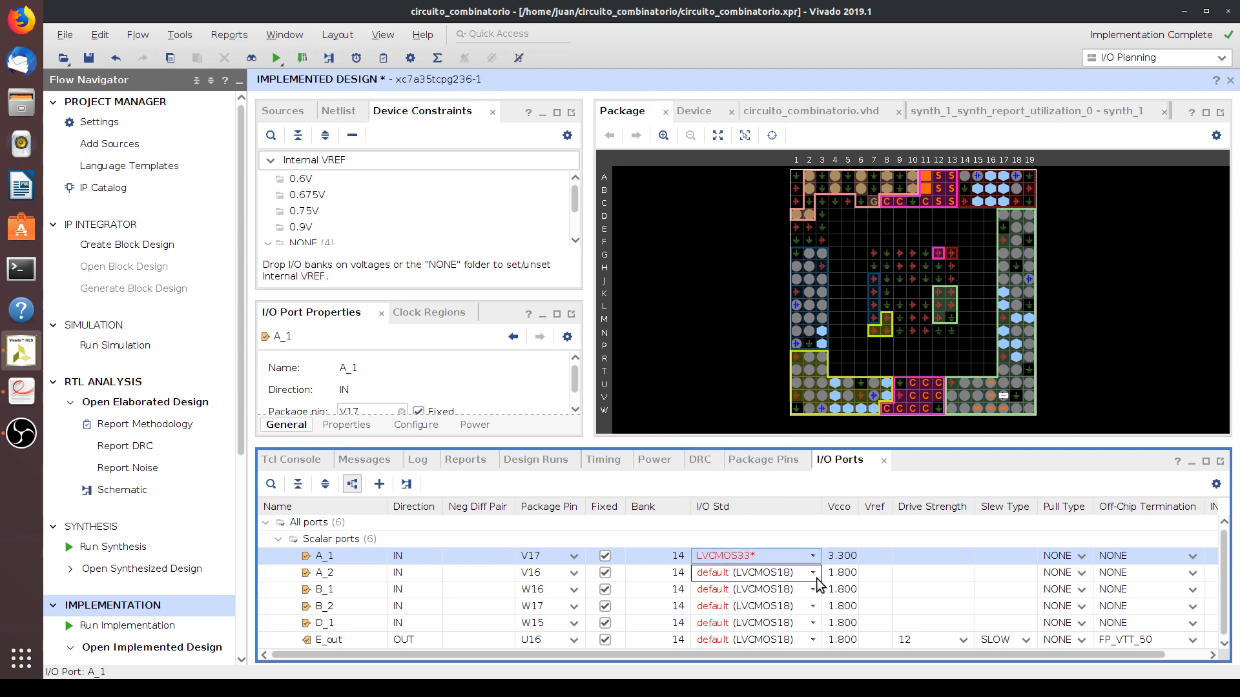
left_click(813, 573)
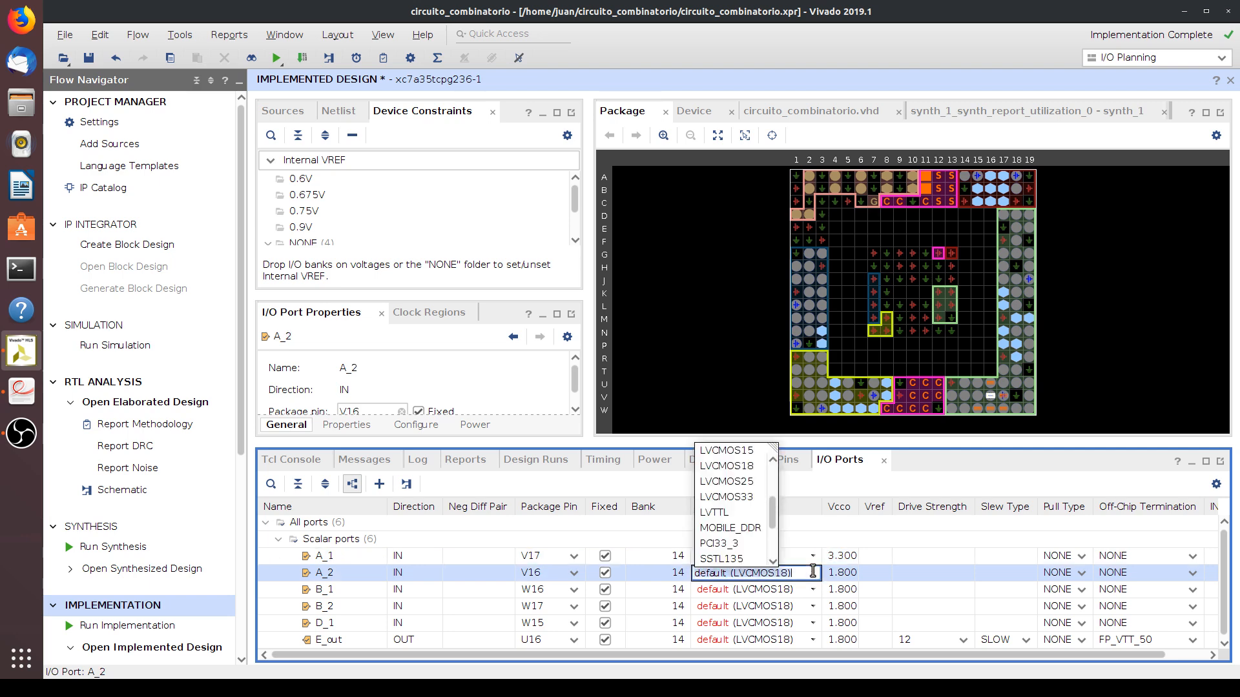
left_click(736, 496)
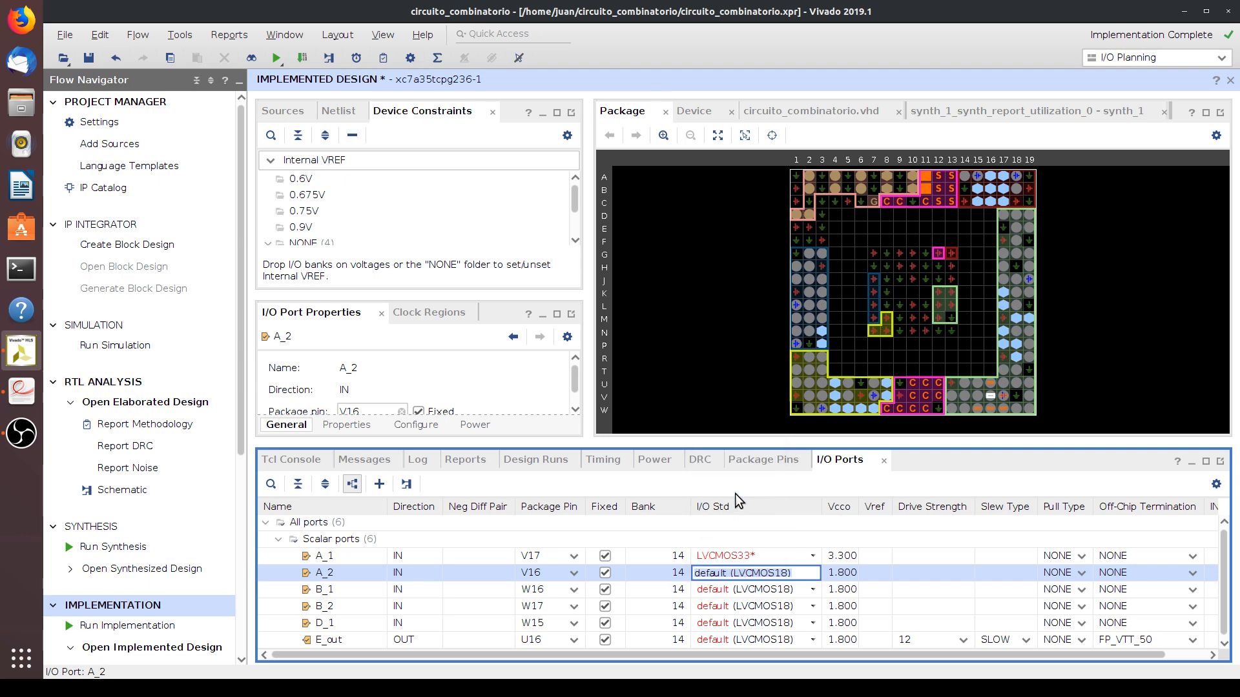
Set the I/O standard of ports B_1 and B_2 to LVCMOS33.
left_click(805, 591)
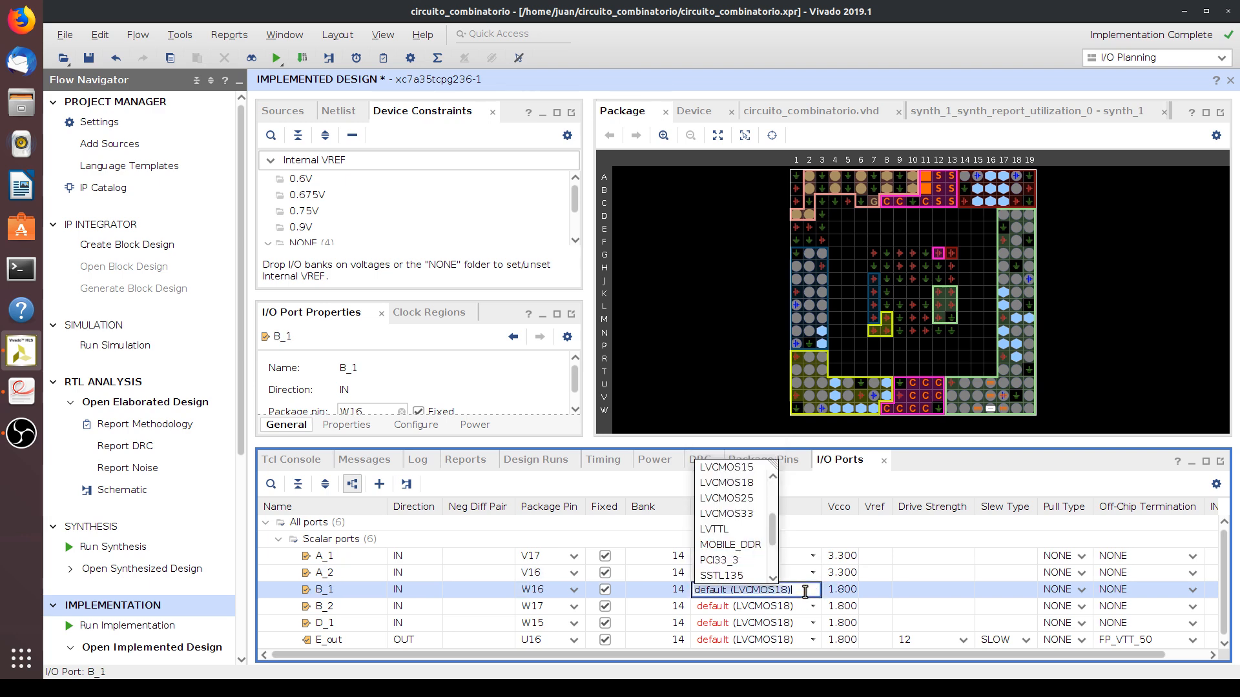
left_click(736, 515)
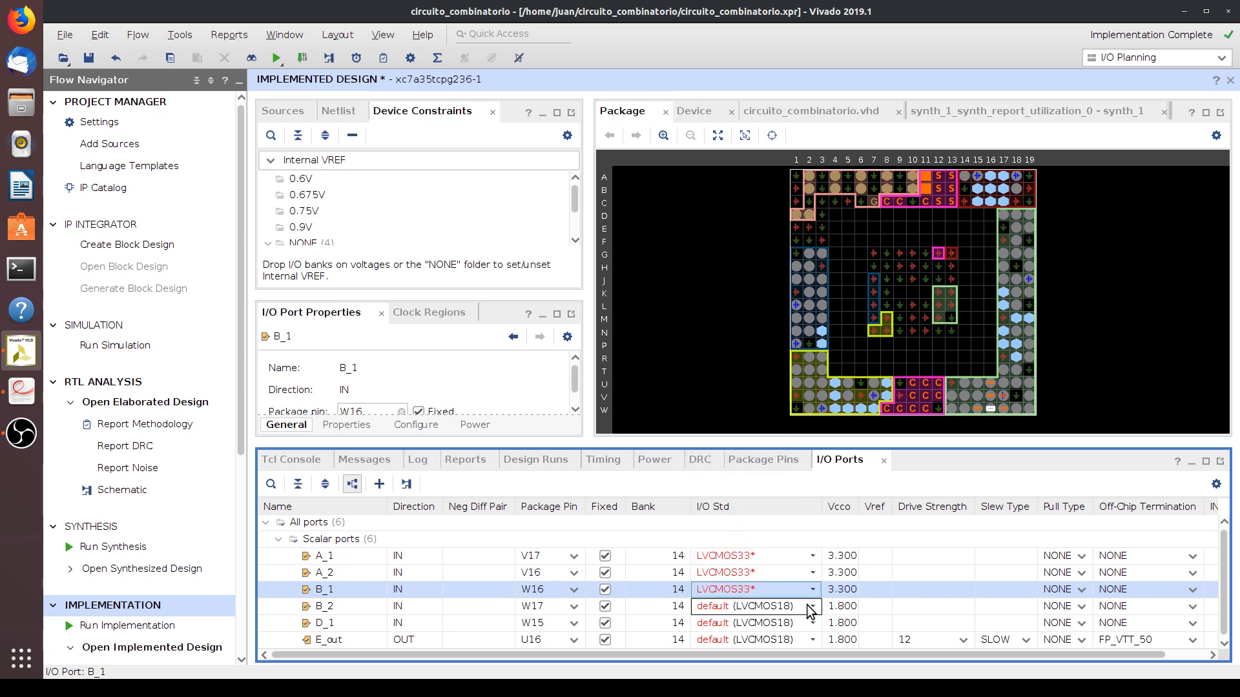
left_click(808, 605)
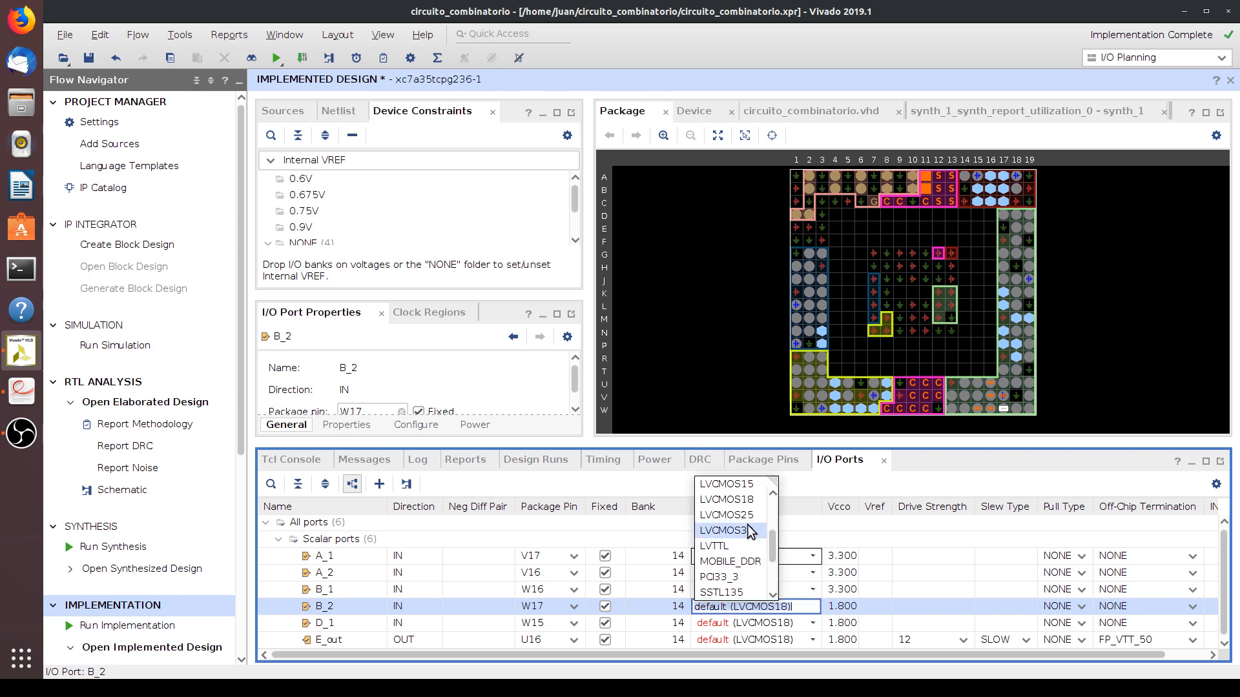
left_click(737, 531)
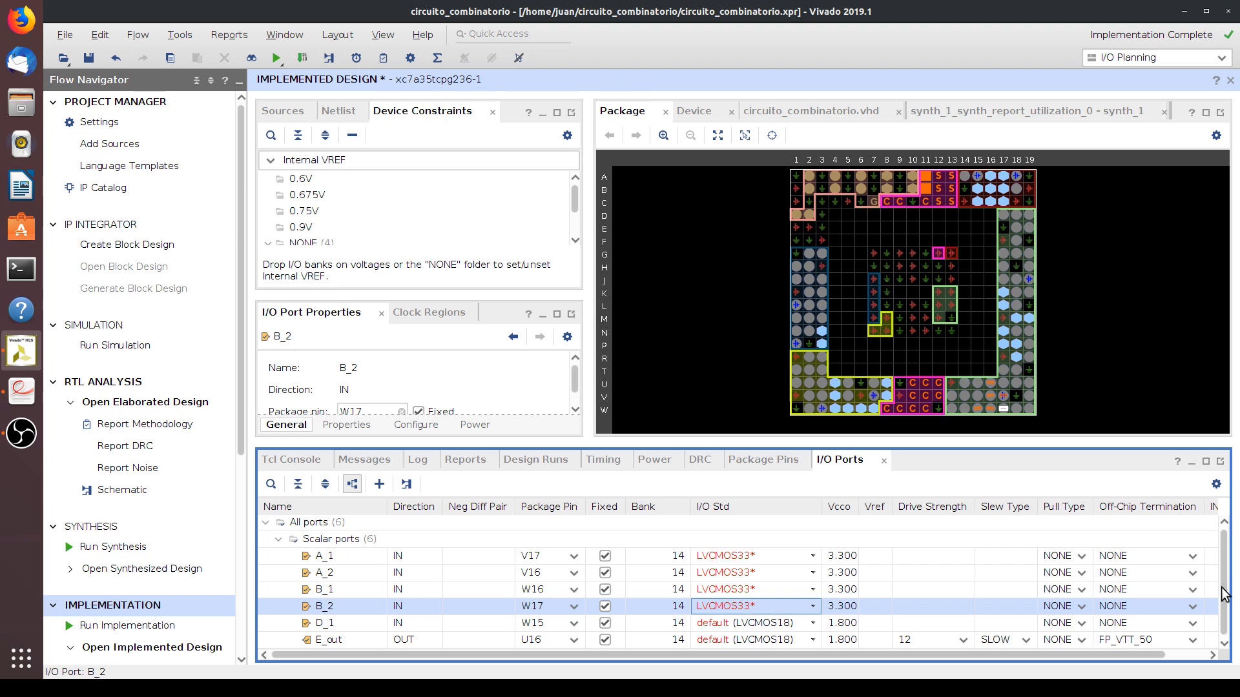
Set the I/O standard of ports D_1 and E_out to LVCMOS33.
left_click(807, 623)
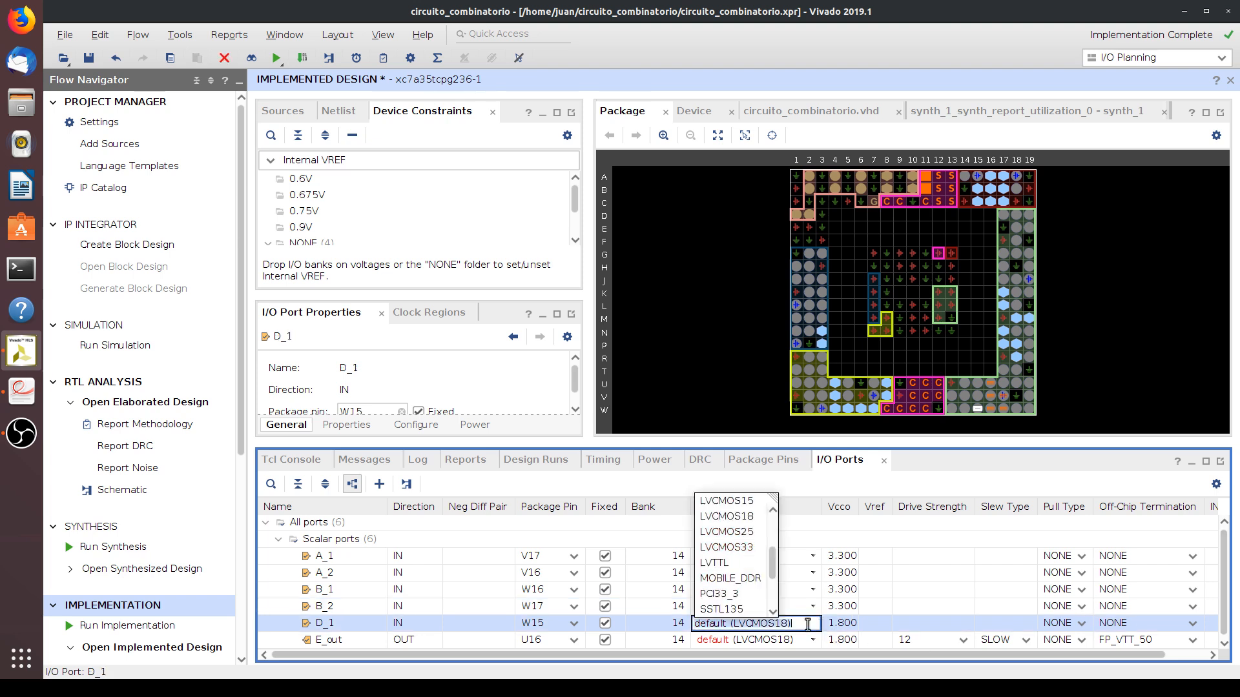
left_click(737, 545)
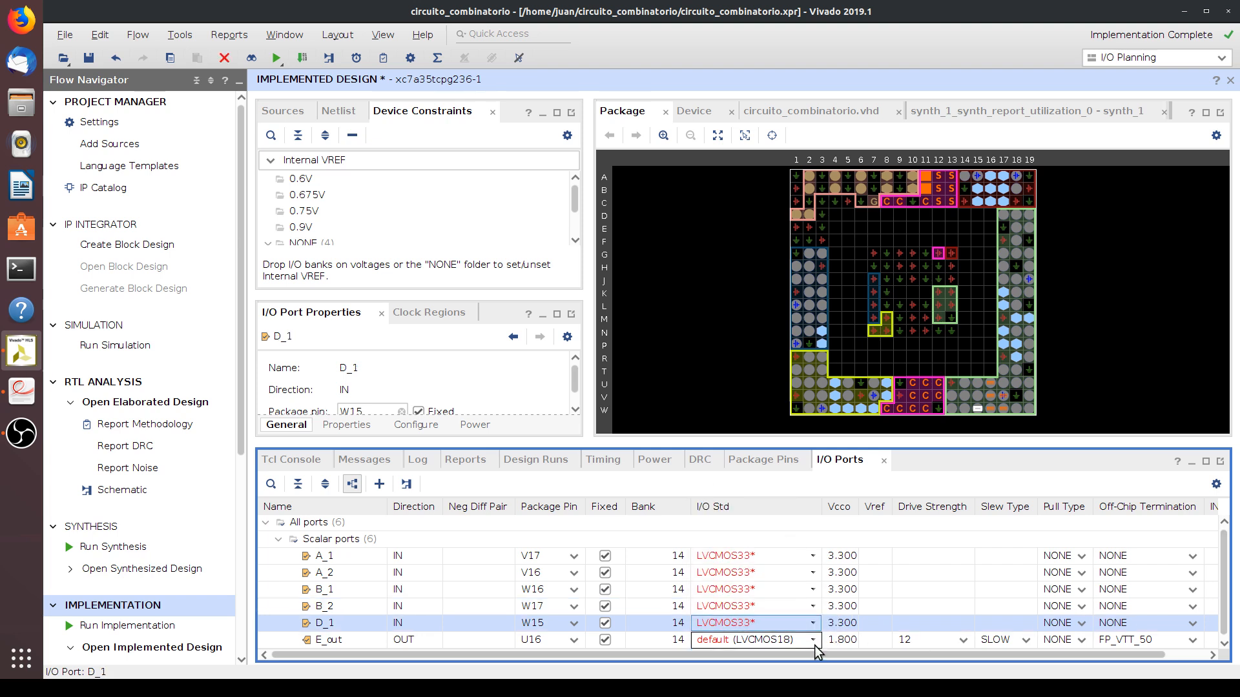
left_click(813, 641)
left_click(737, 563)
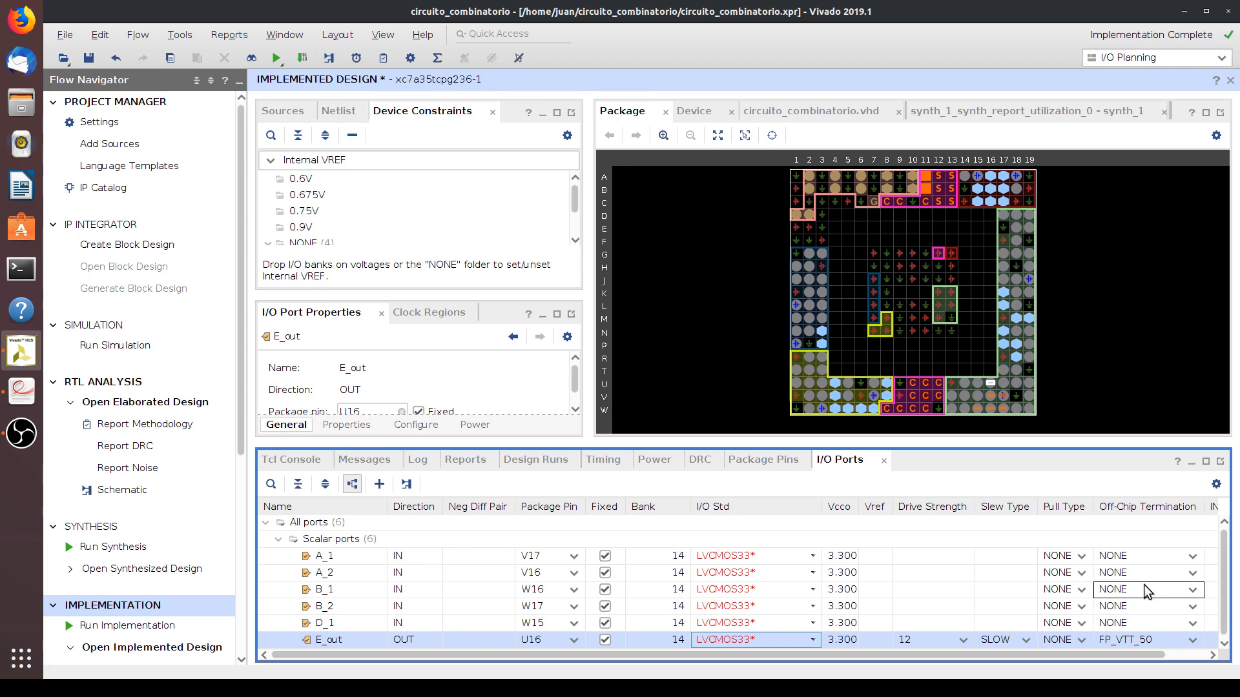
Save the design constraints to a new XDC file named circuito_combinatorio, local to the project.
left_click(64, 35)
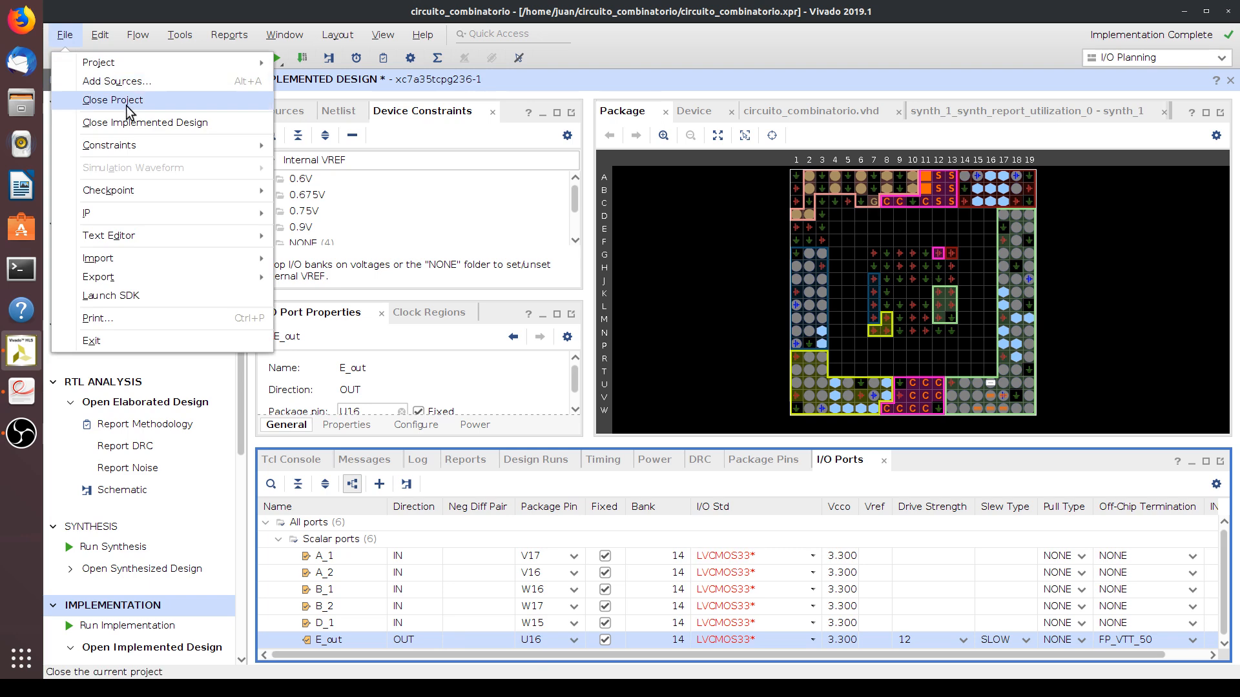
mouse_move(199, 149)
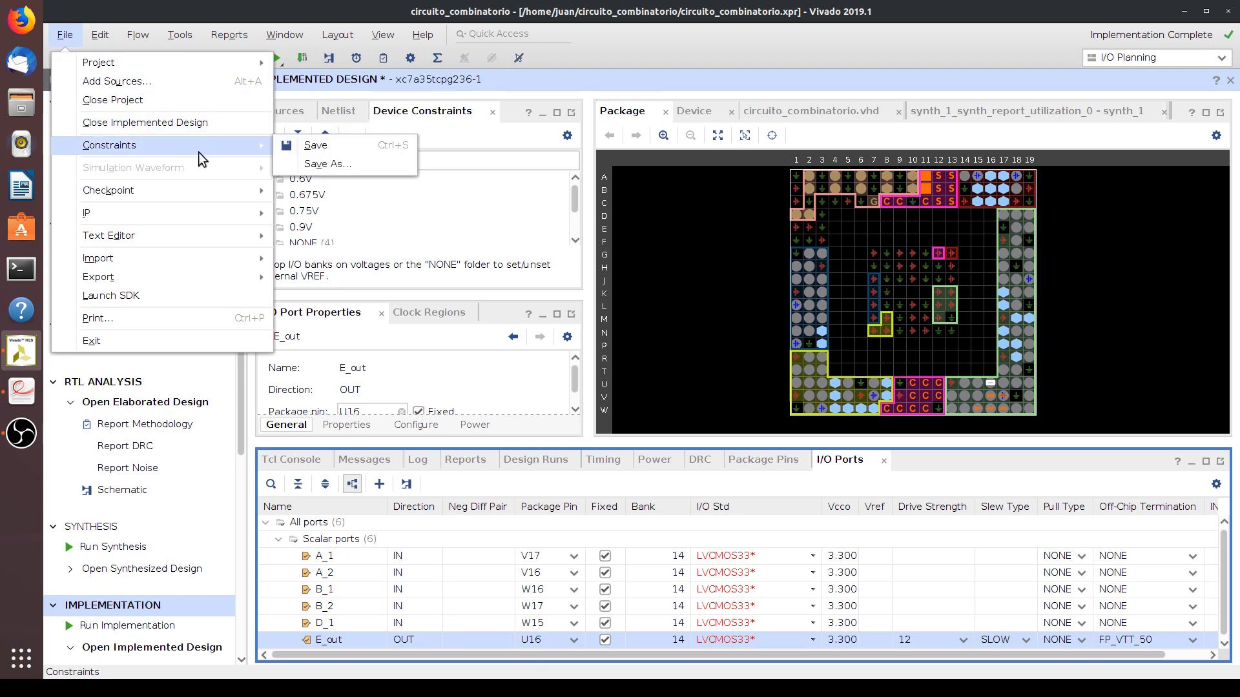
left_click(335, 149)
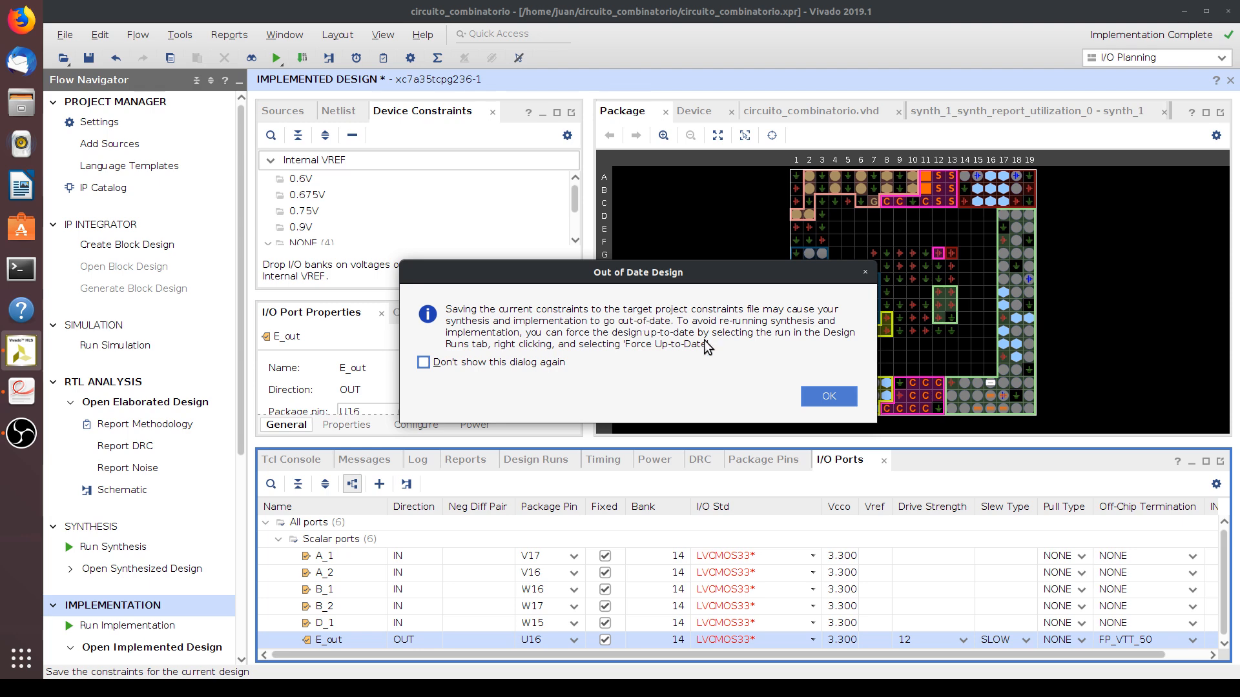
left_click(829, 396)
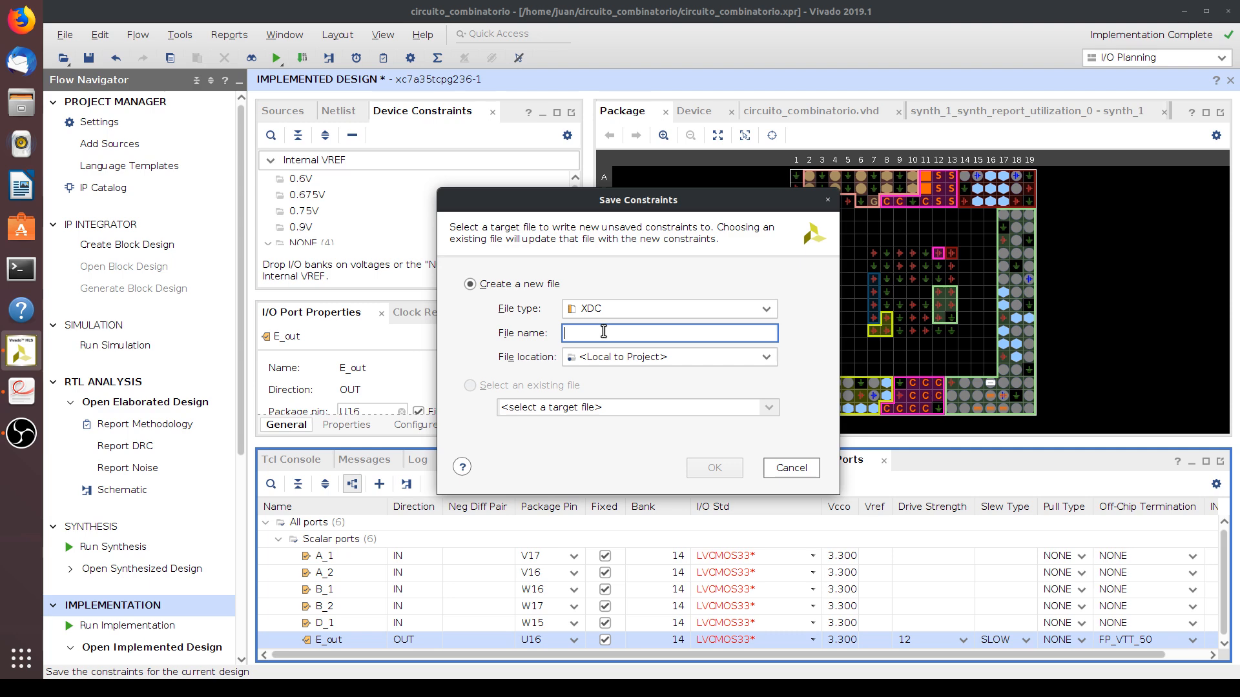
type("cuito")
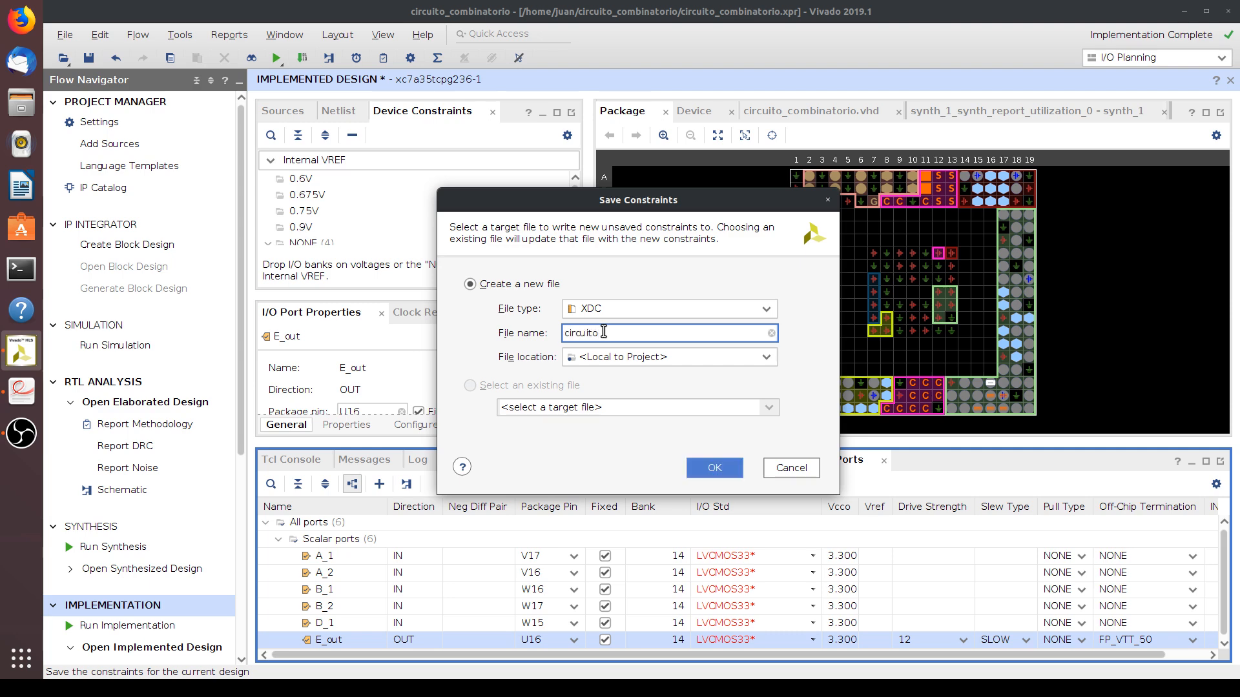
type("_combinatorio")
left_click(721, 468)
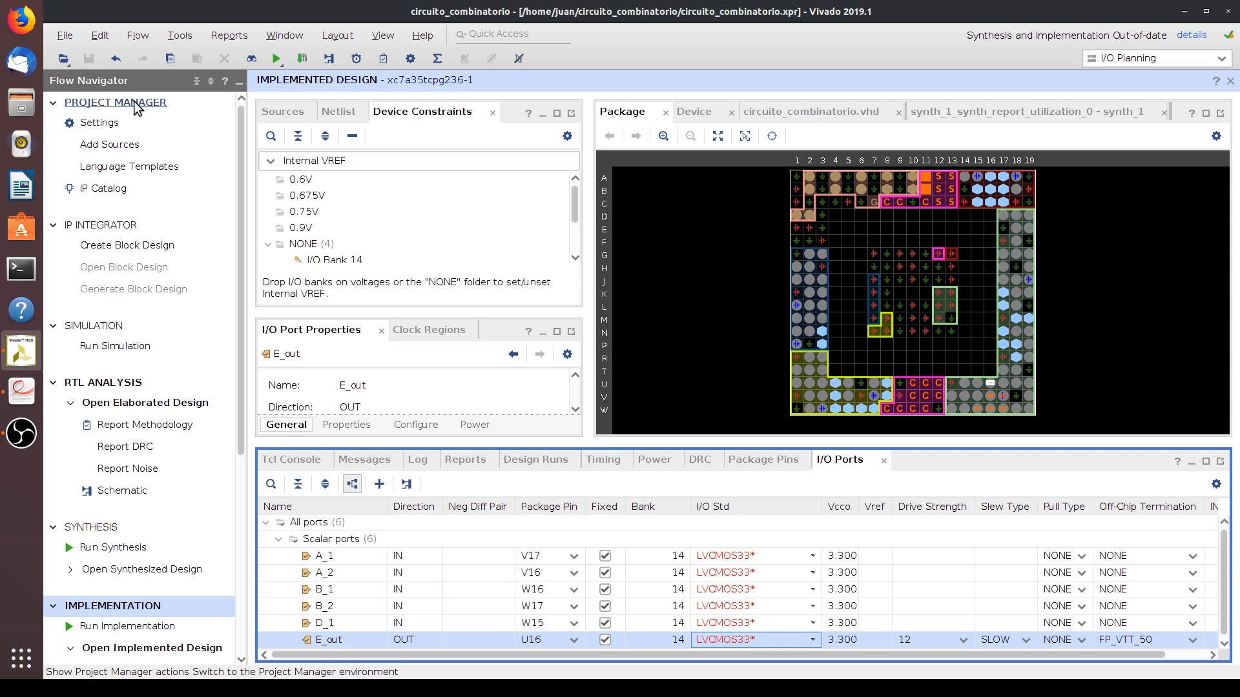
Open the constraints file circuito_combinatorio.xdc from the constrs_1 set in the project sources.
left_click(282, 111)
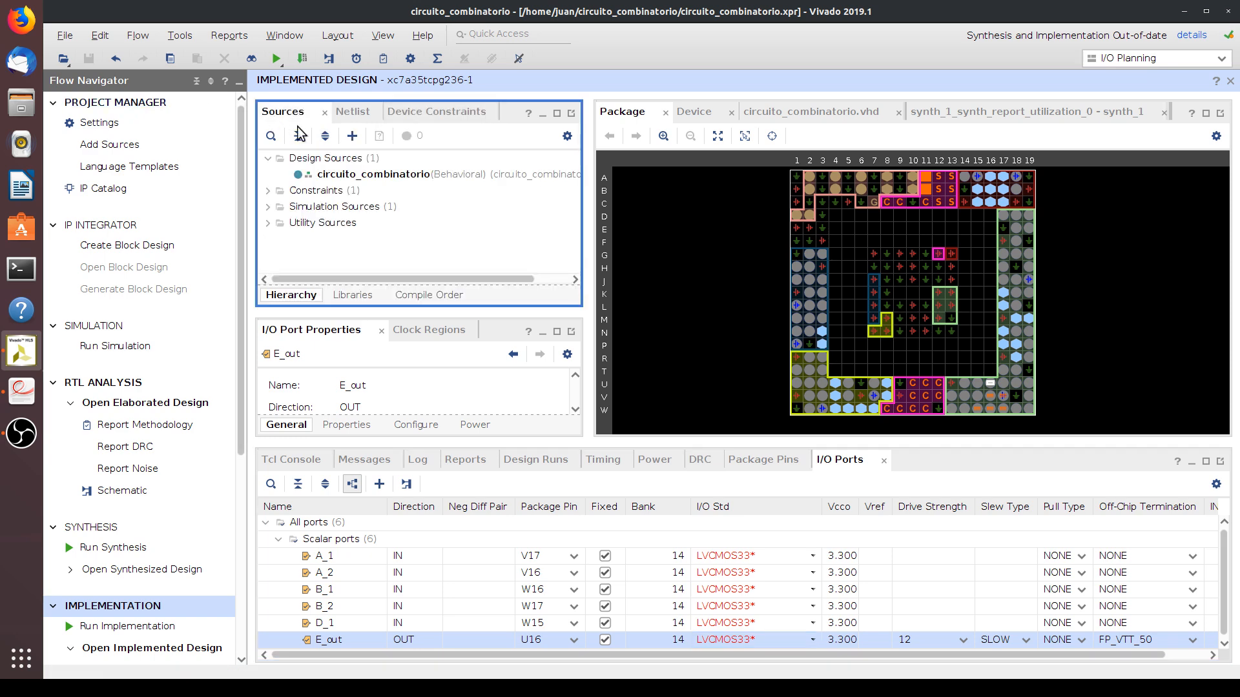
left_click(267, 191)
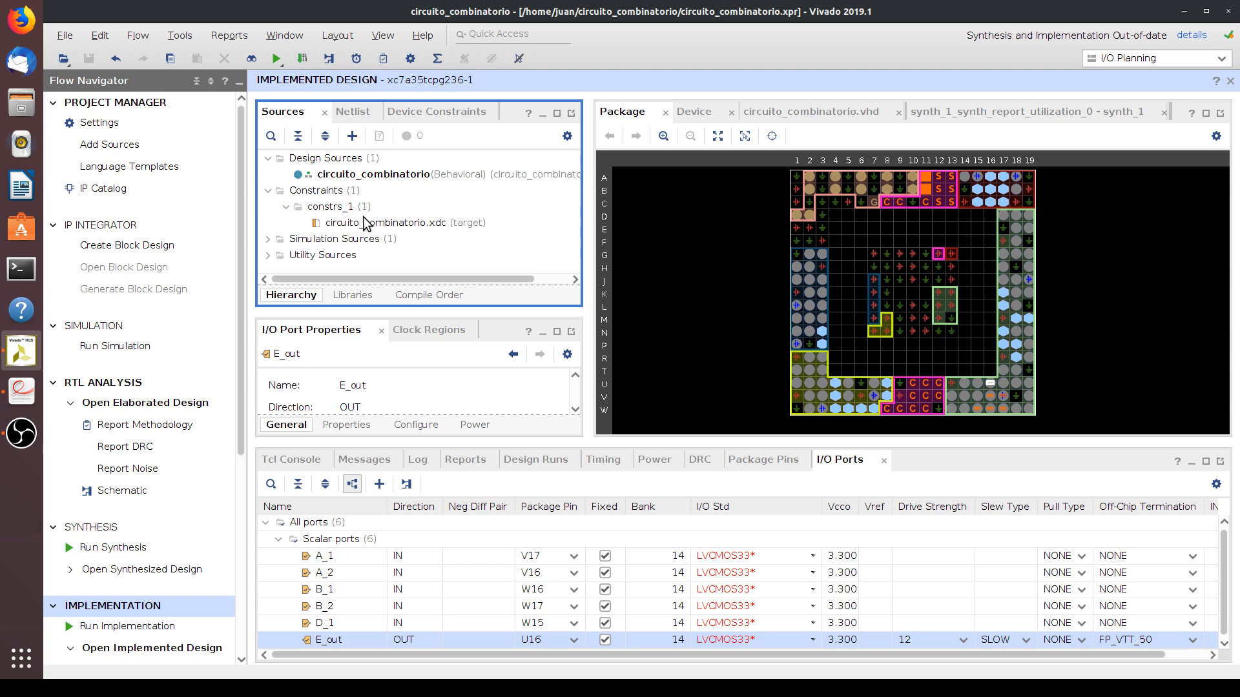
double_click(401, 224)
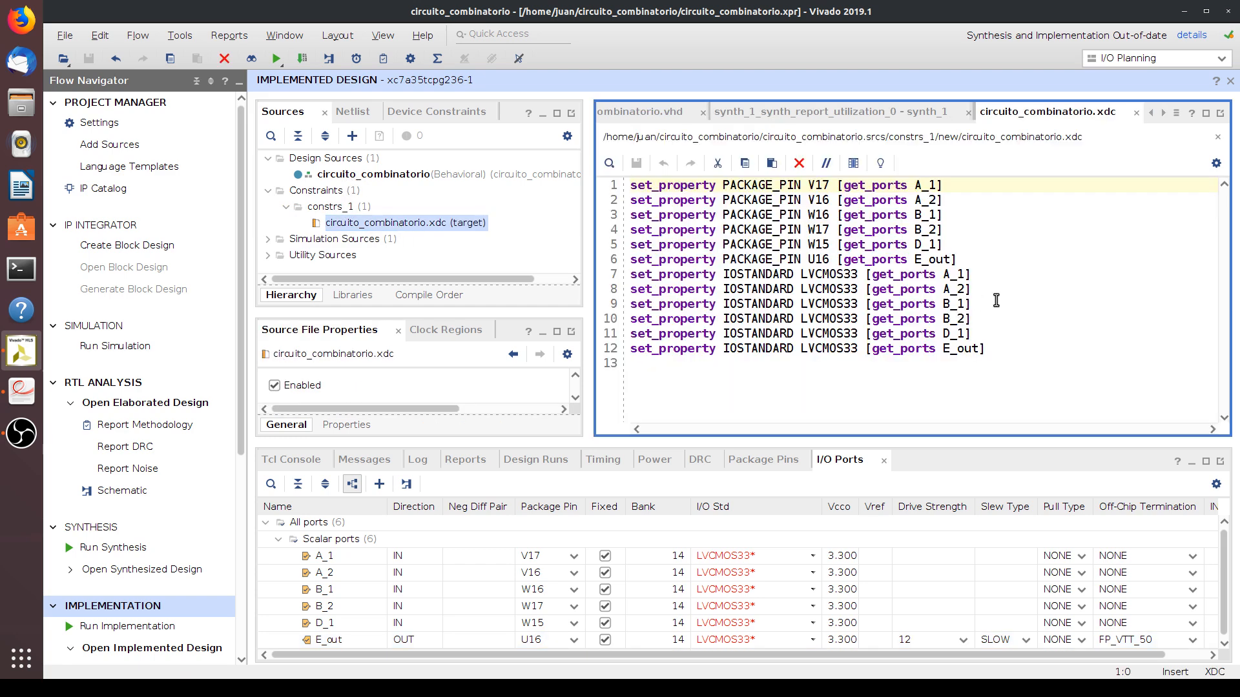
Examine the PACKAGE_PIN assignments in circuito_combinatorio.xdc, reading the A_1 line from property to pin and port.
left_click(1049, 305)
left_click(984, 206)
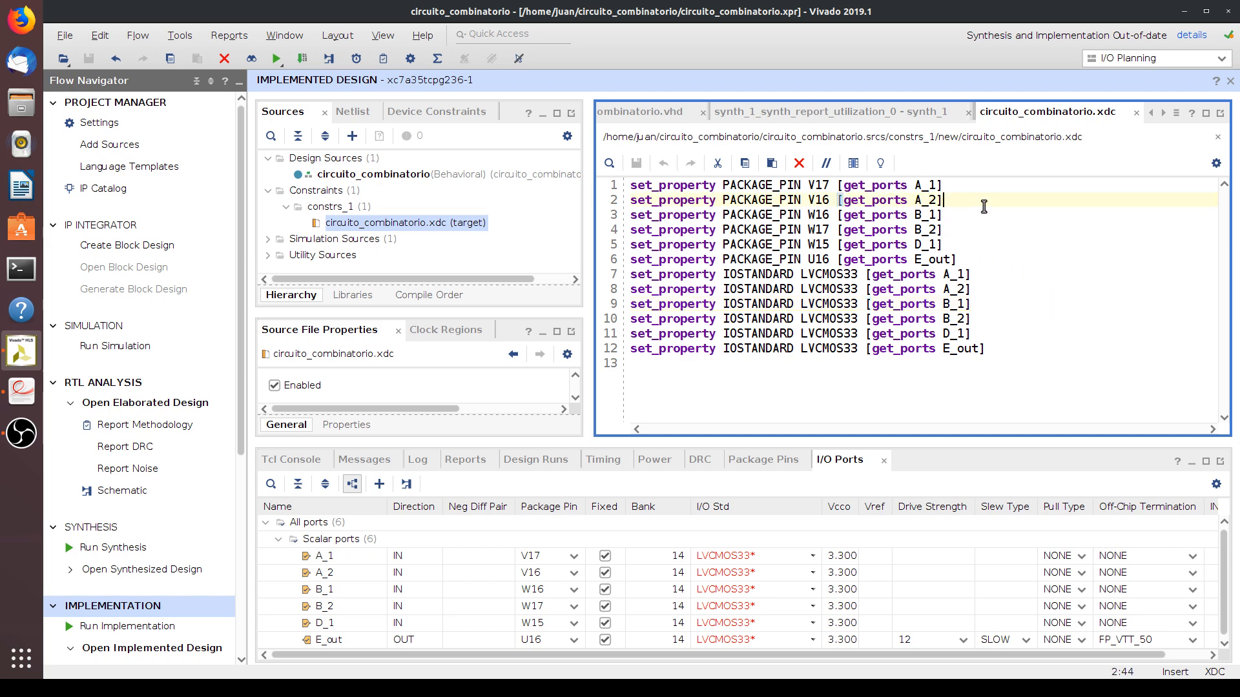
key("Left")
key("Left")
key("Left")
key("Left")
key("Left")
key("Left")
key("Left")
key("Left")
key("Home")
key("Down")
key("Down")
key("Up")
key("Up")
key("Up")
key("Up")
key("Up")
key("Right")
key("Right")
key("Right")
key("Right")
key("Right")
key("Right")
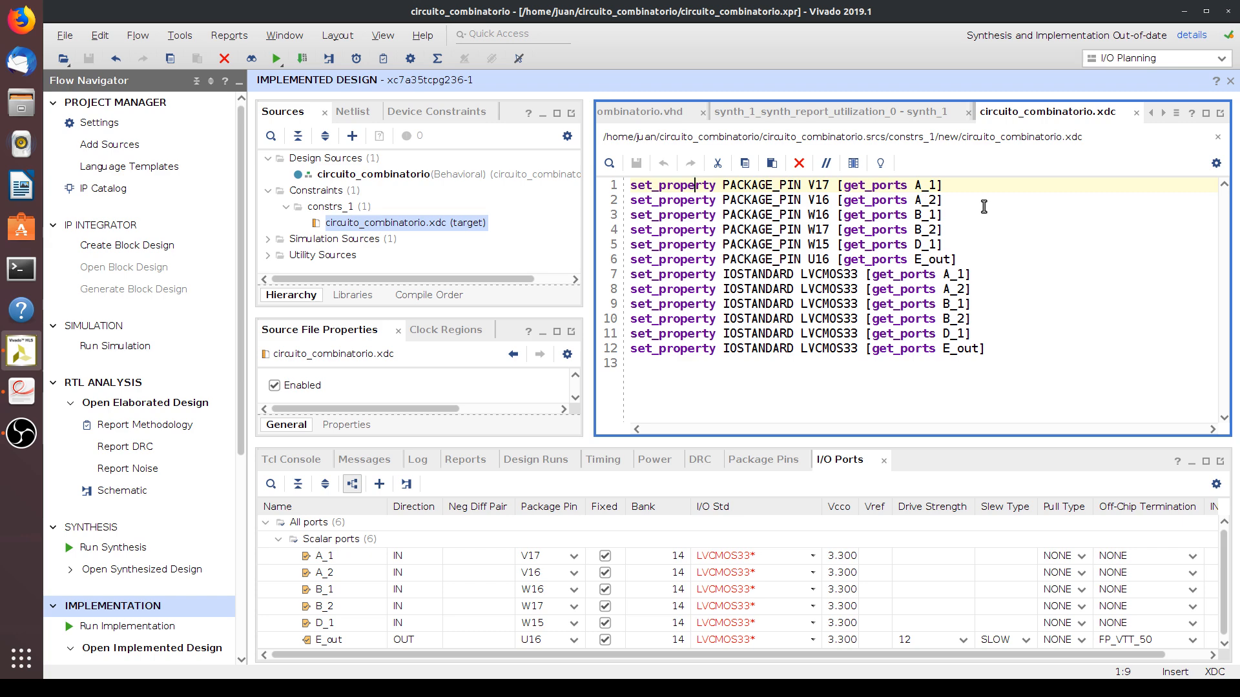
key("Right")
key("Right")
key("Right")
key("Right")
key("Right")
key("Right")
key("Right")
key("Right")
key("Right")
key("Right")
left_click(932, 186)
left_click(818, 184)
Review the IOSTANDARD LVCMOS33 lines of the constraints file and compare them with the pin assignment lines of the ports.
left_click(753, 274)
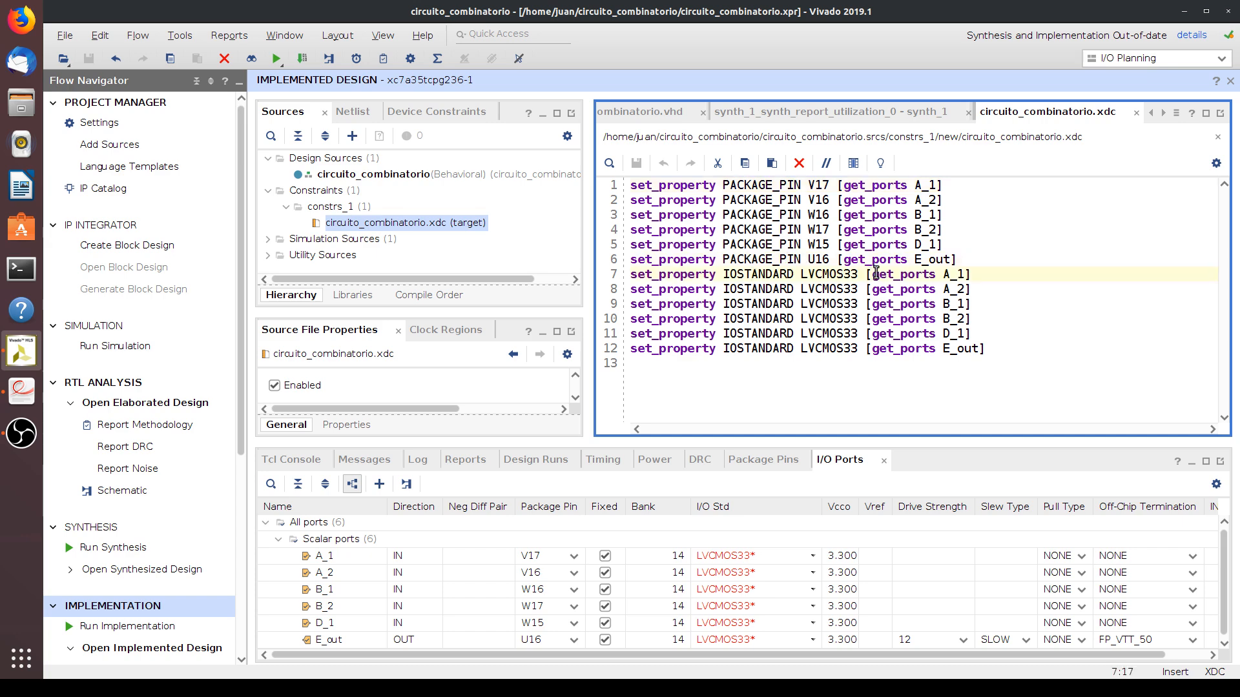
left_click(959, 275)
left_click(960, 225)
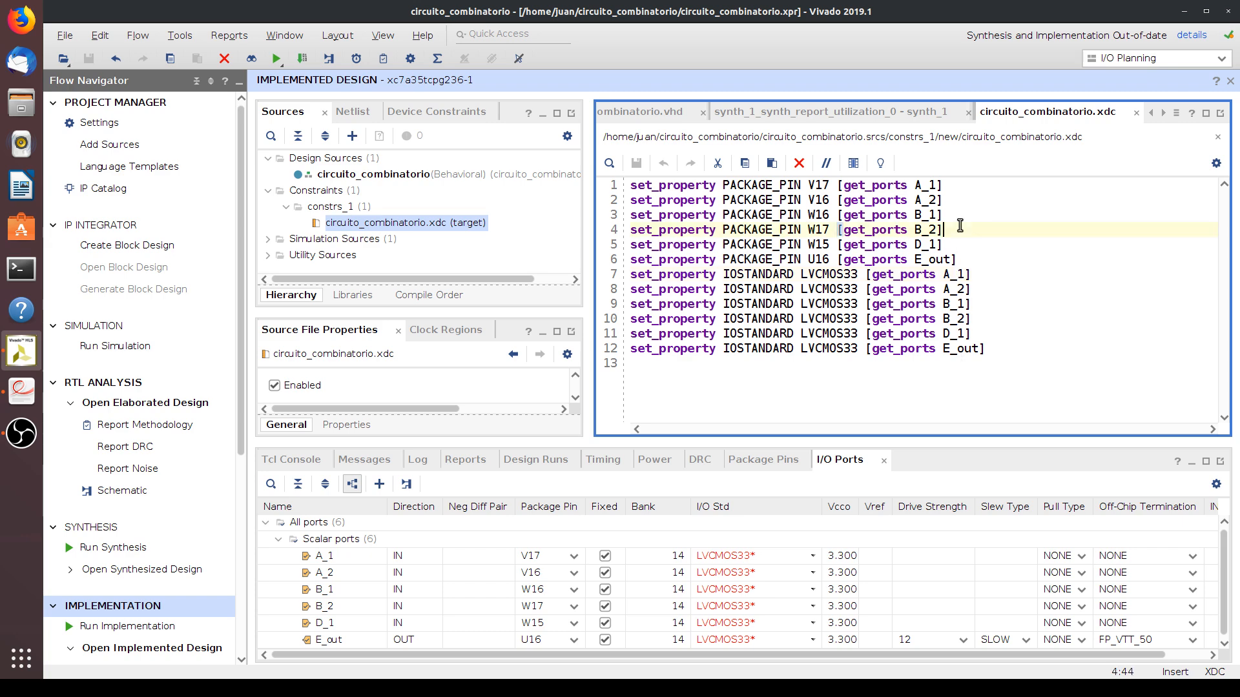
left_click(775, 184)
left_click(877, 274)
left_click(987, 247)
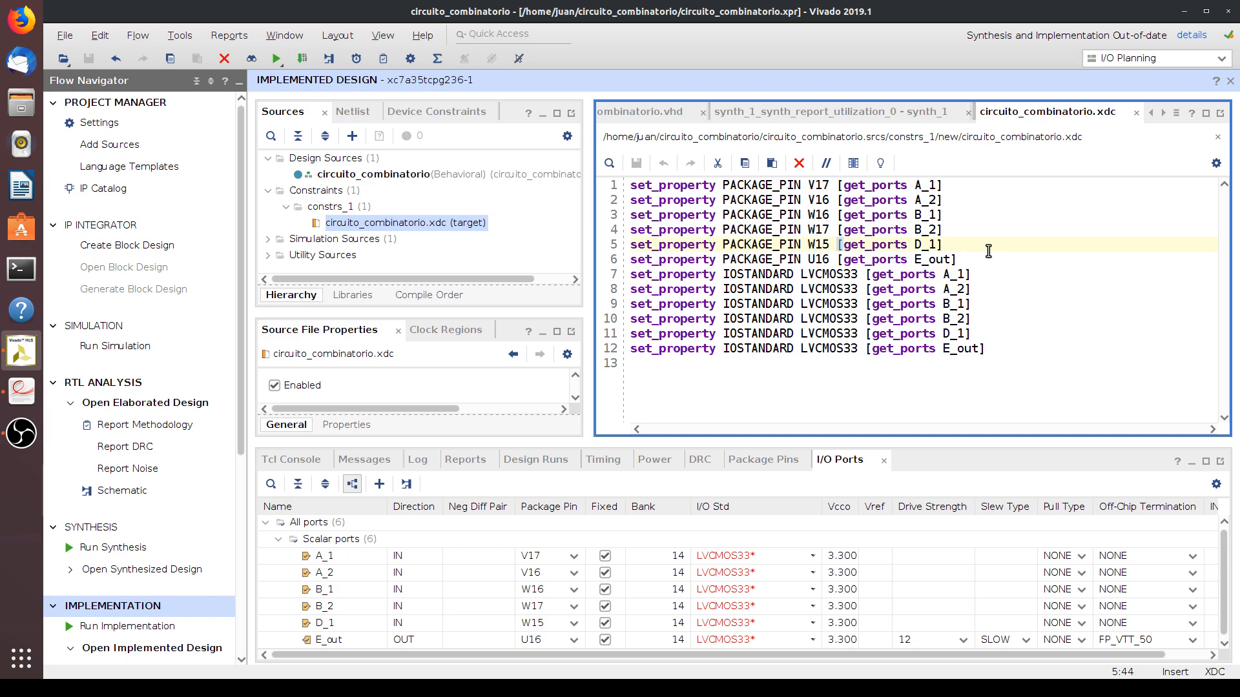
left_click(965, 186)
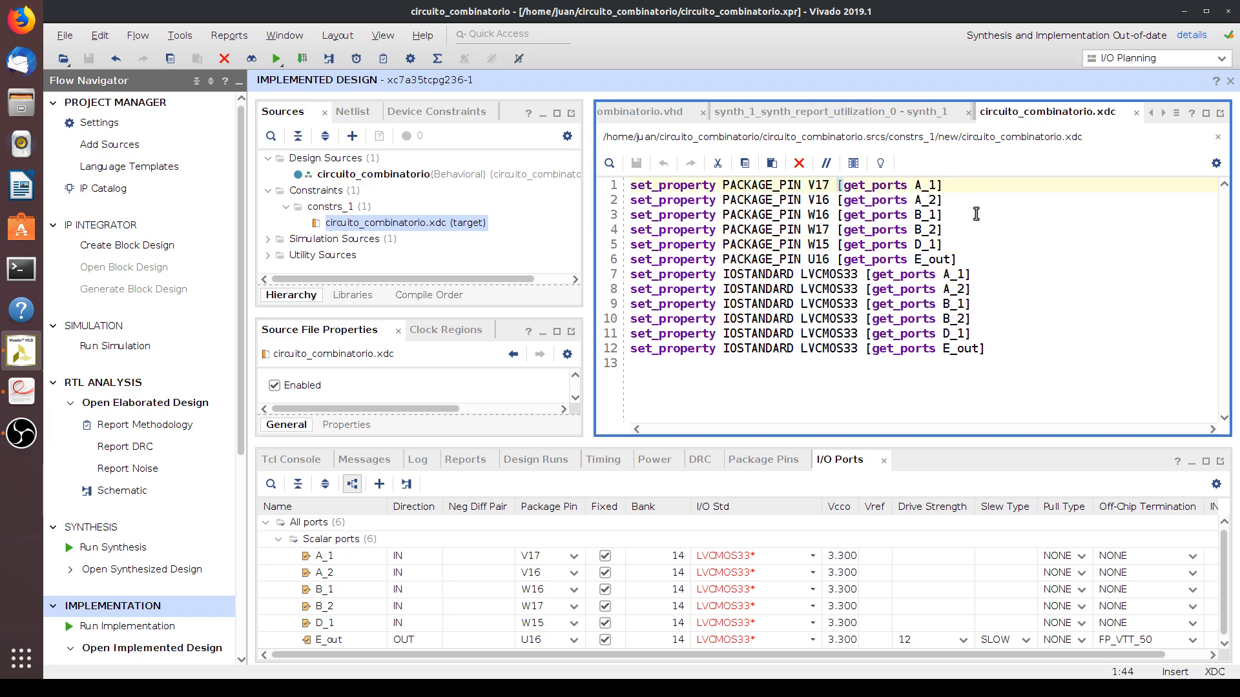
left_click(1019, 309)
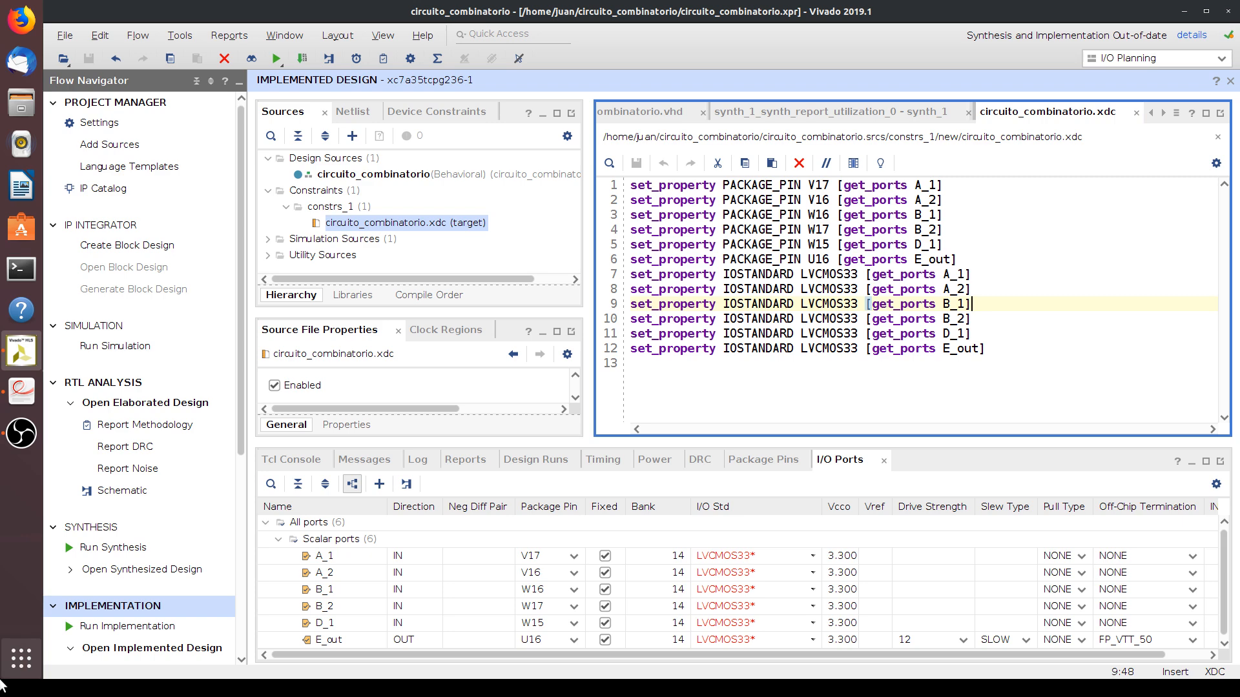
Rerun the implementation with synthesis launched first, on the local host with 2 jobs.
left_click(123, 623)
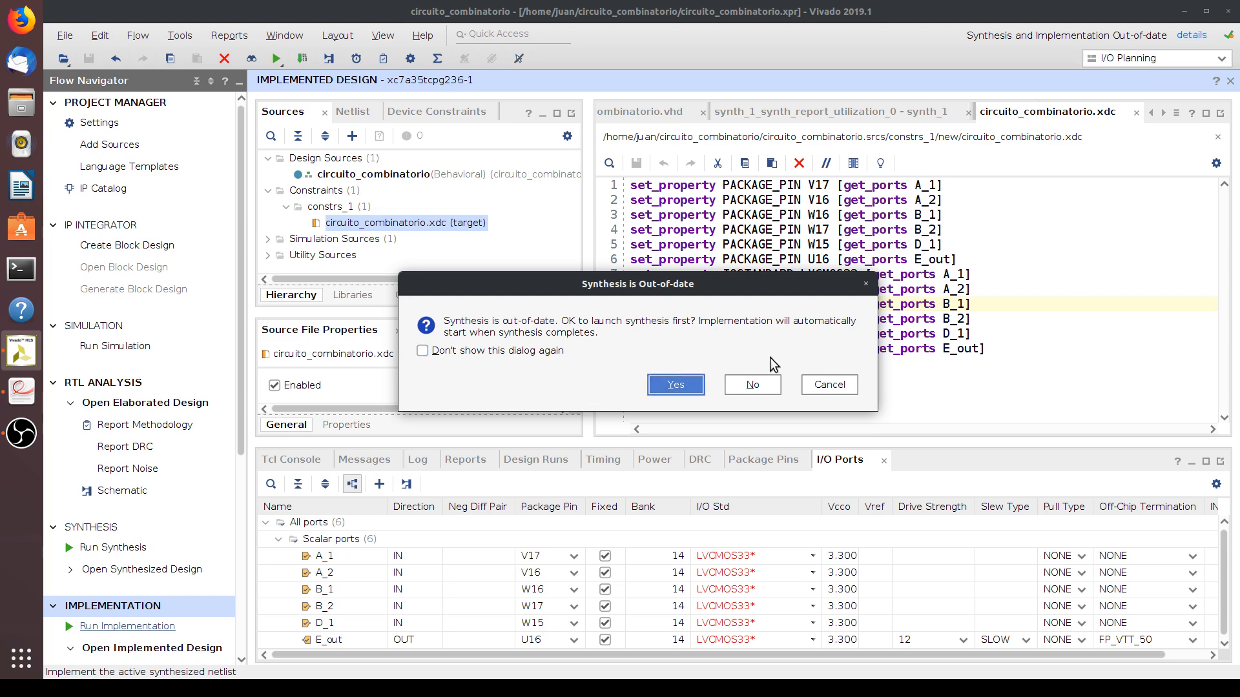
left_click(681, 382)
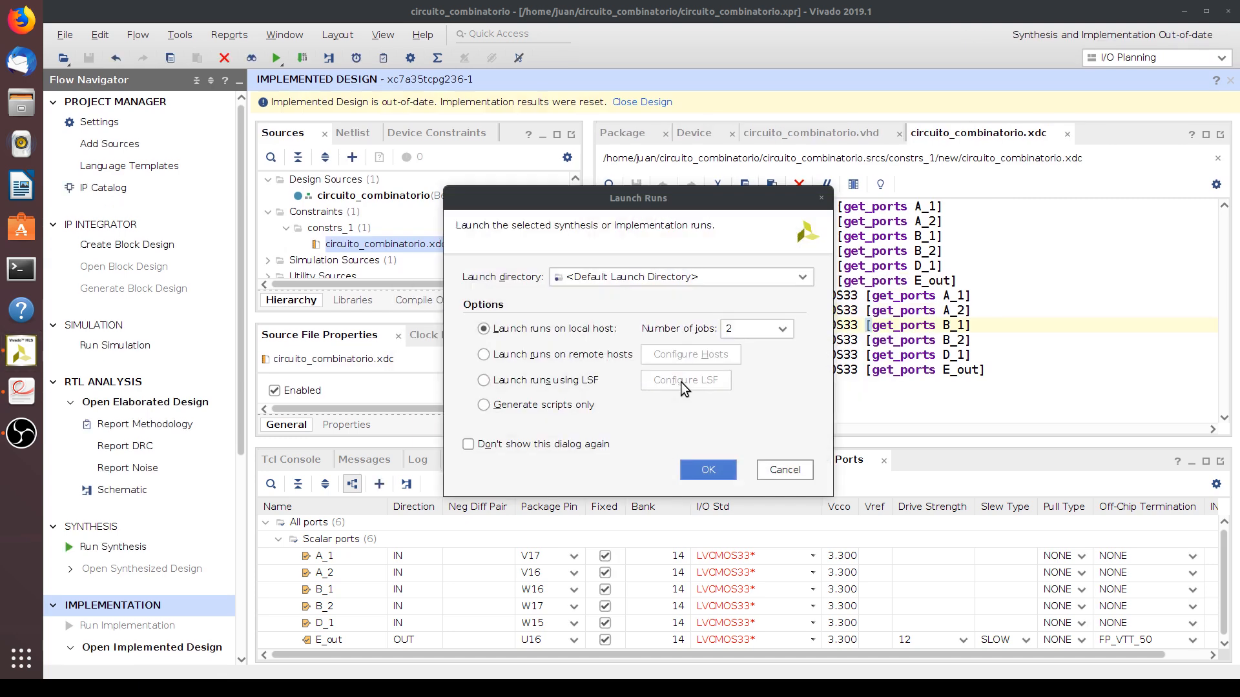
left_click(704, 463)
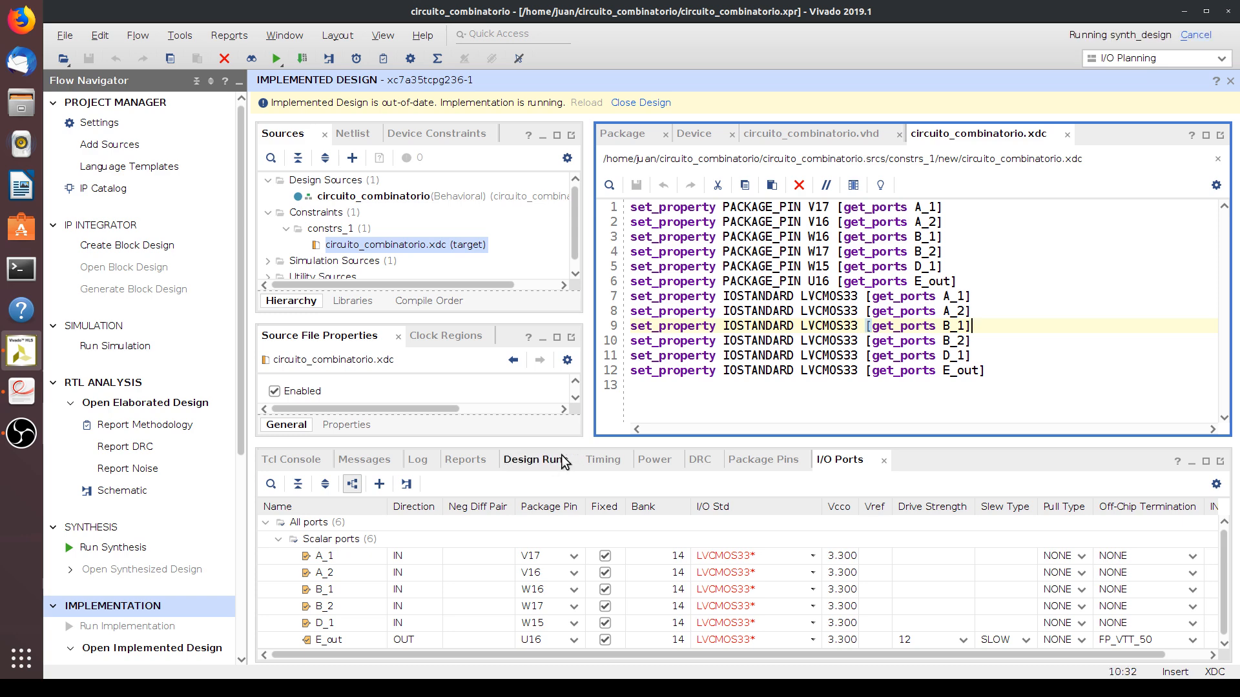
Monitor the synthesis and implementation runs while viewing the device layout and the package pin map.
key("Down")
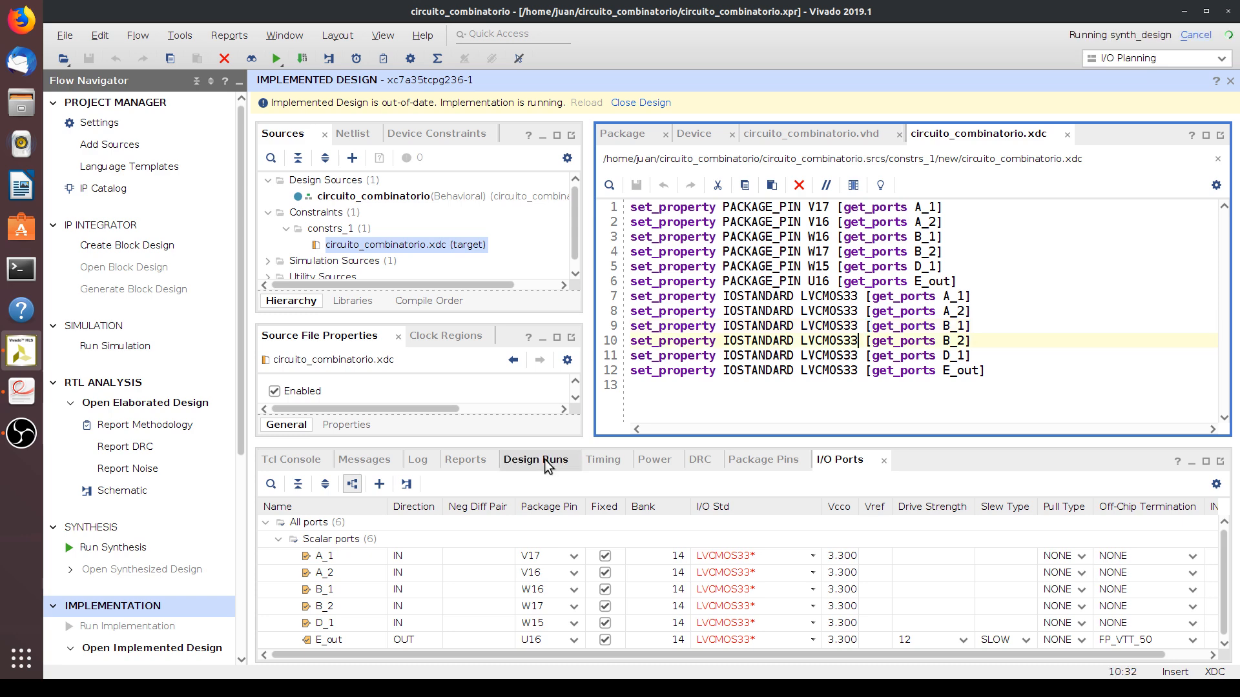
left_click(545, 460)
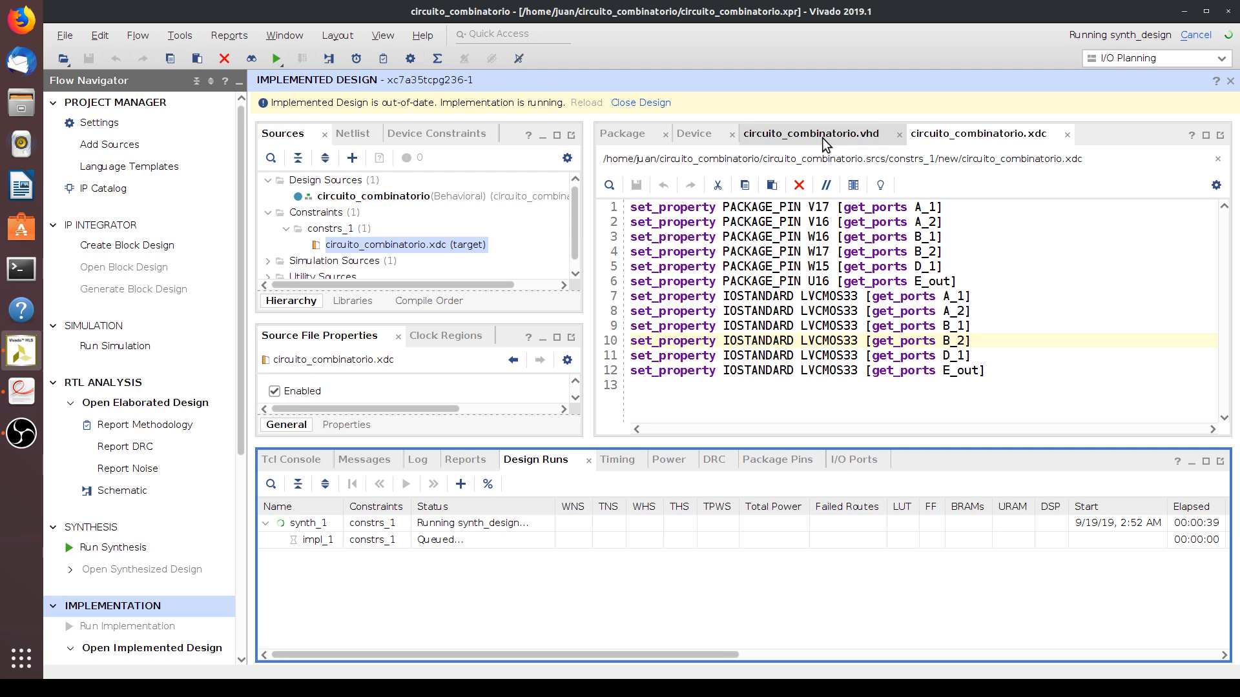
left_click(695, 135)
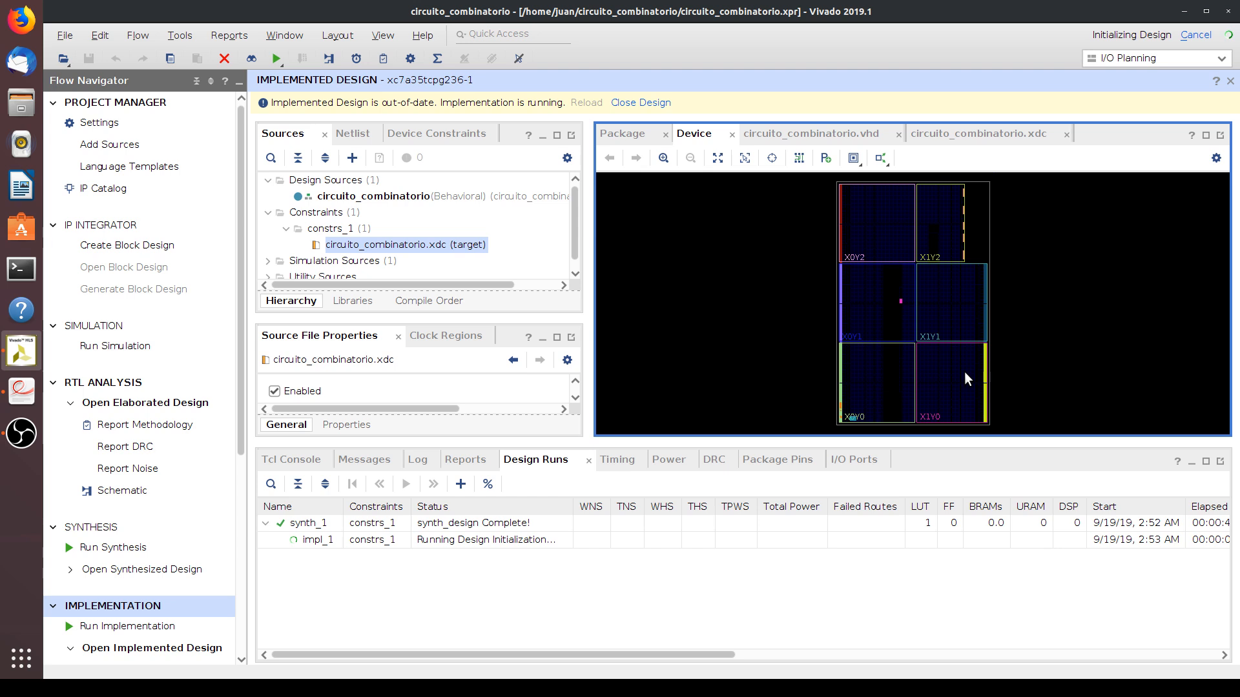
left_click(614, 136)
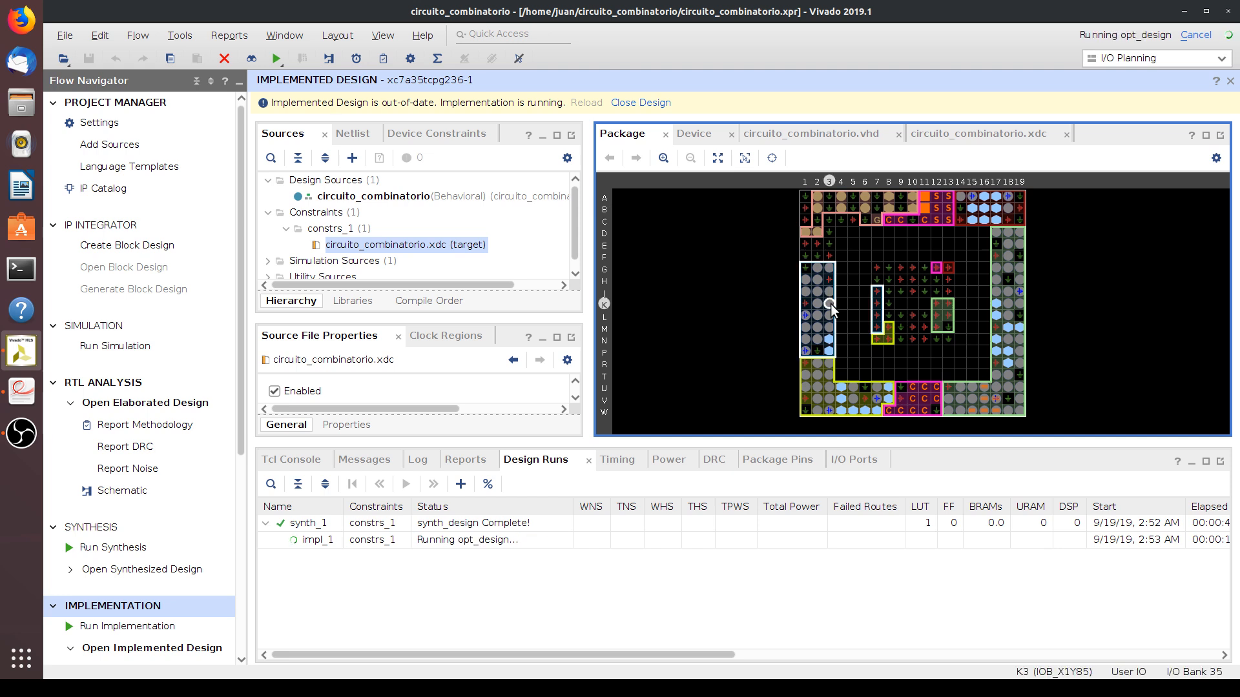
Open the newly implemented design once the run completes and display the status of its design runs.
mouse_move(830, 304)
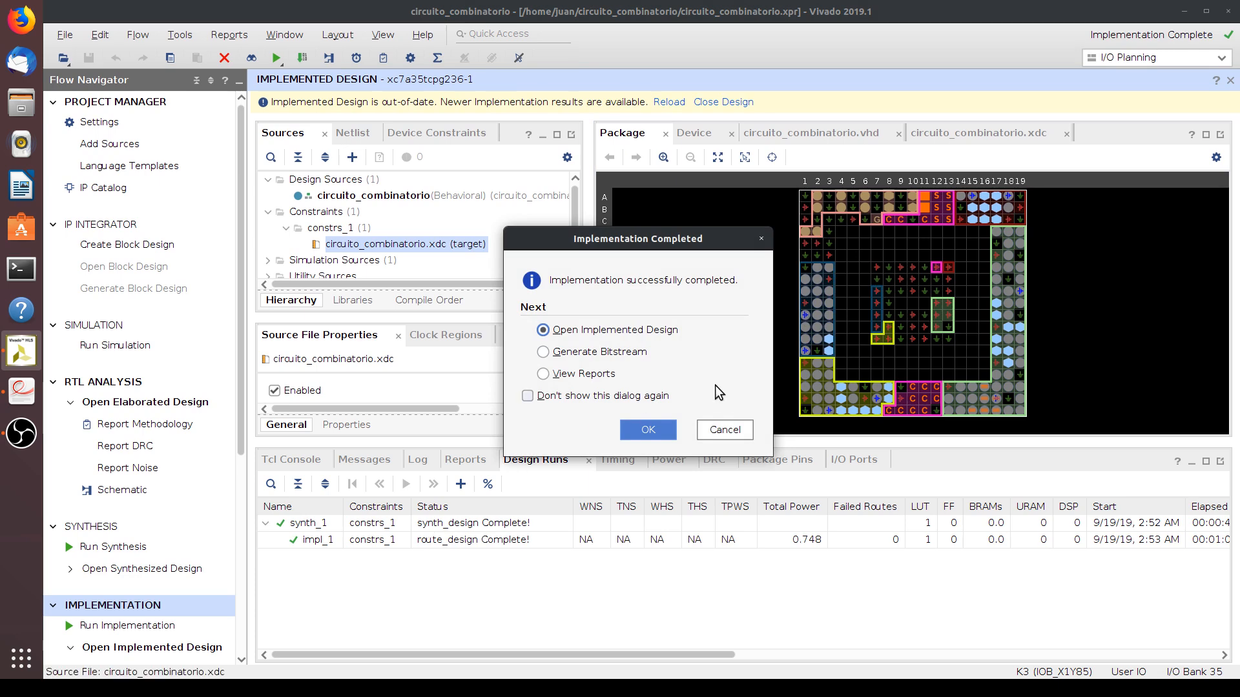
left_click(648, 430)
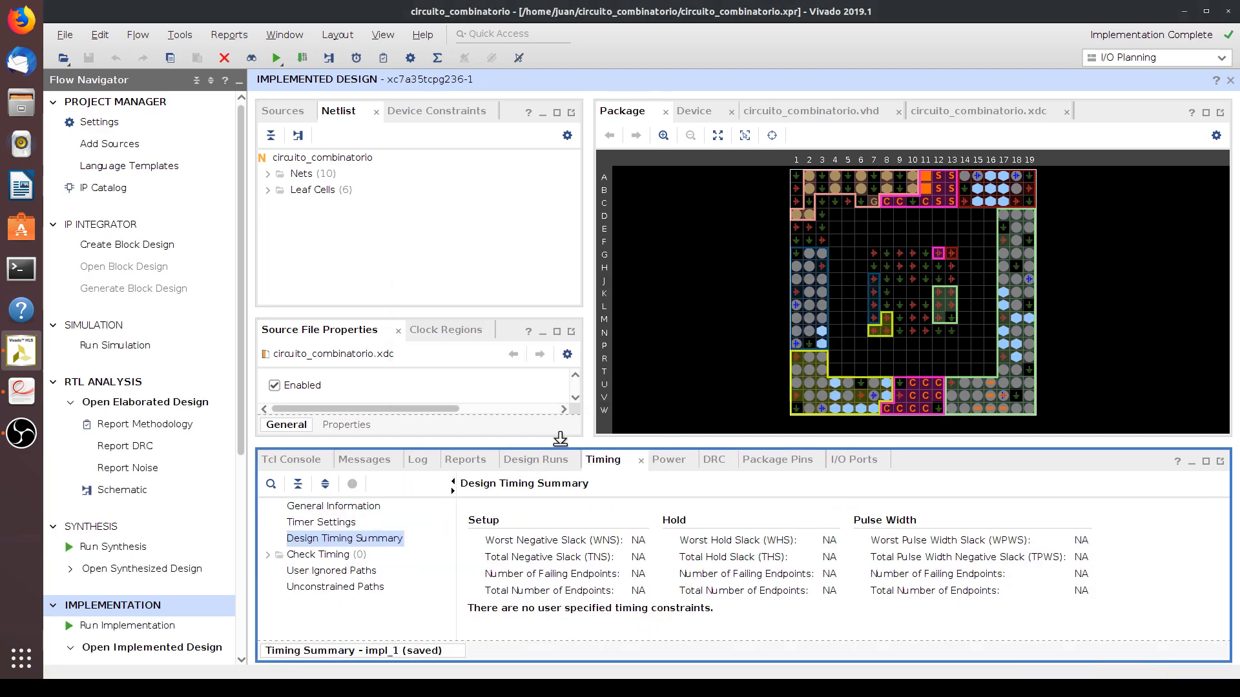
left_click(532, 459)
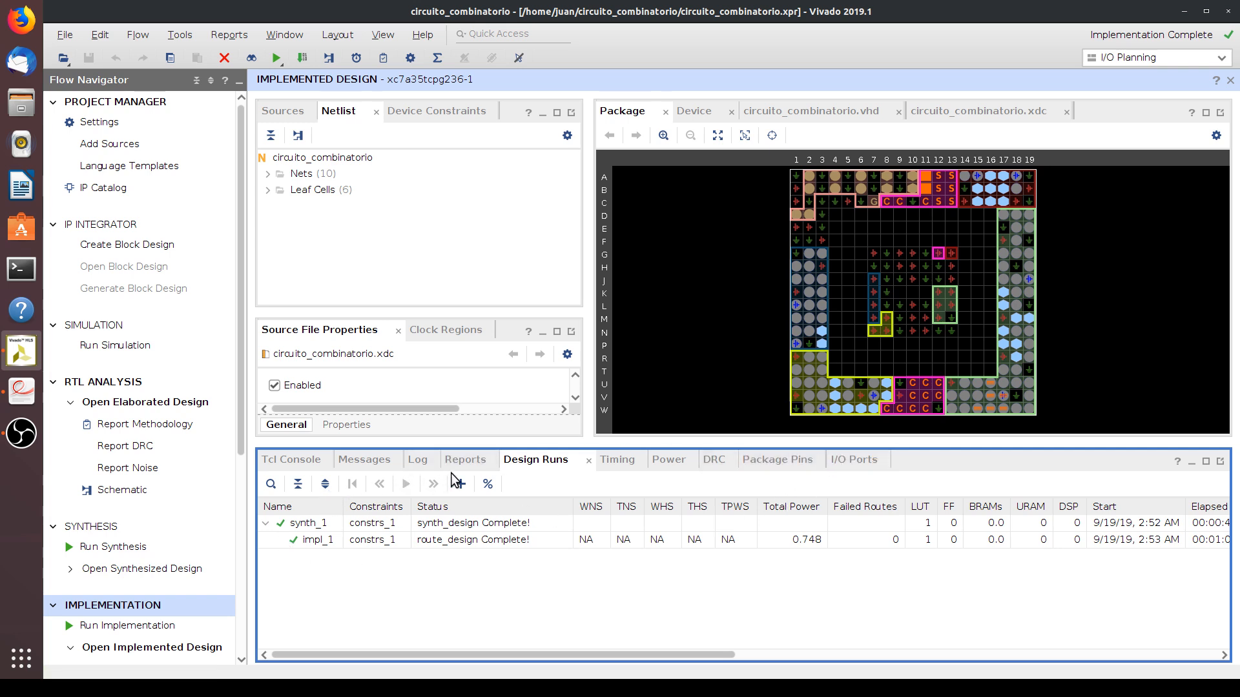
Look through the list of synthesis and implementation reports down to the Write Bitstream entries.
left_click(469, 461)
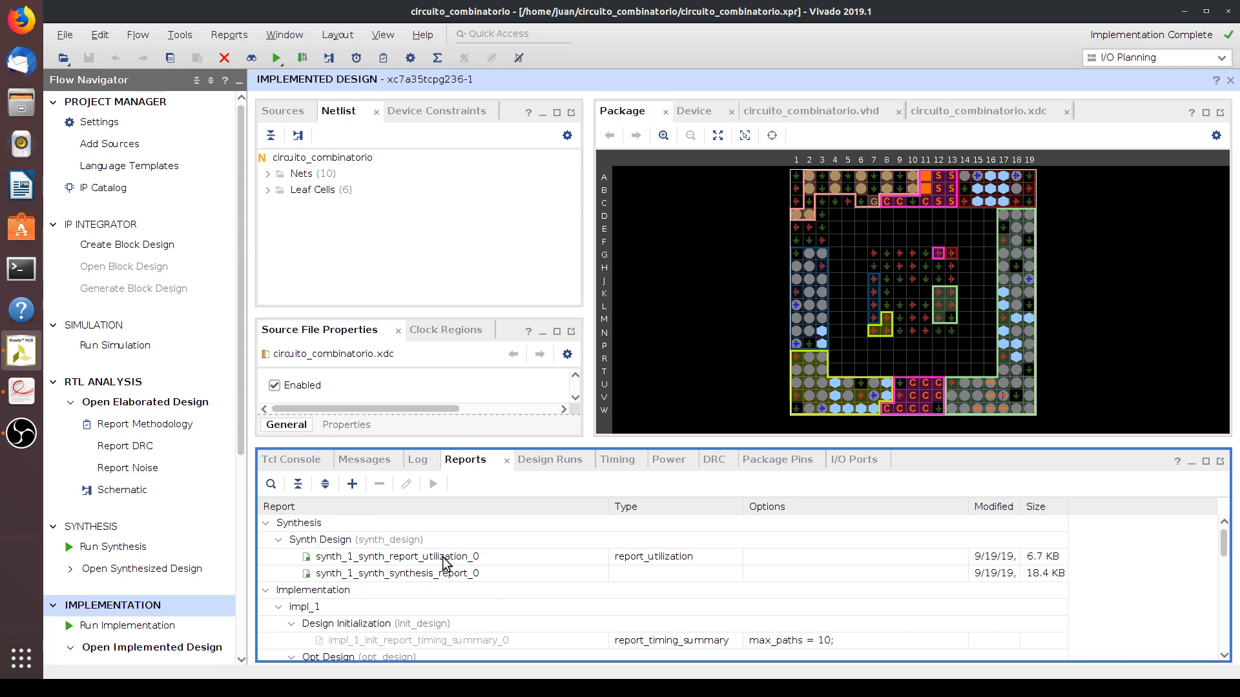
scroll(494, 599, "down", 1)
scroll(493, 599, "up", 1)
scroll(514, 635, "down", 3)
scroll(514, 636, "up", 1)
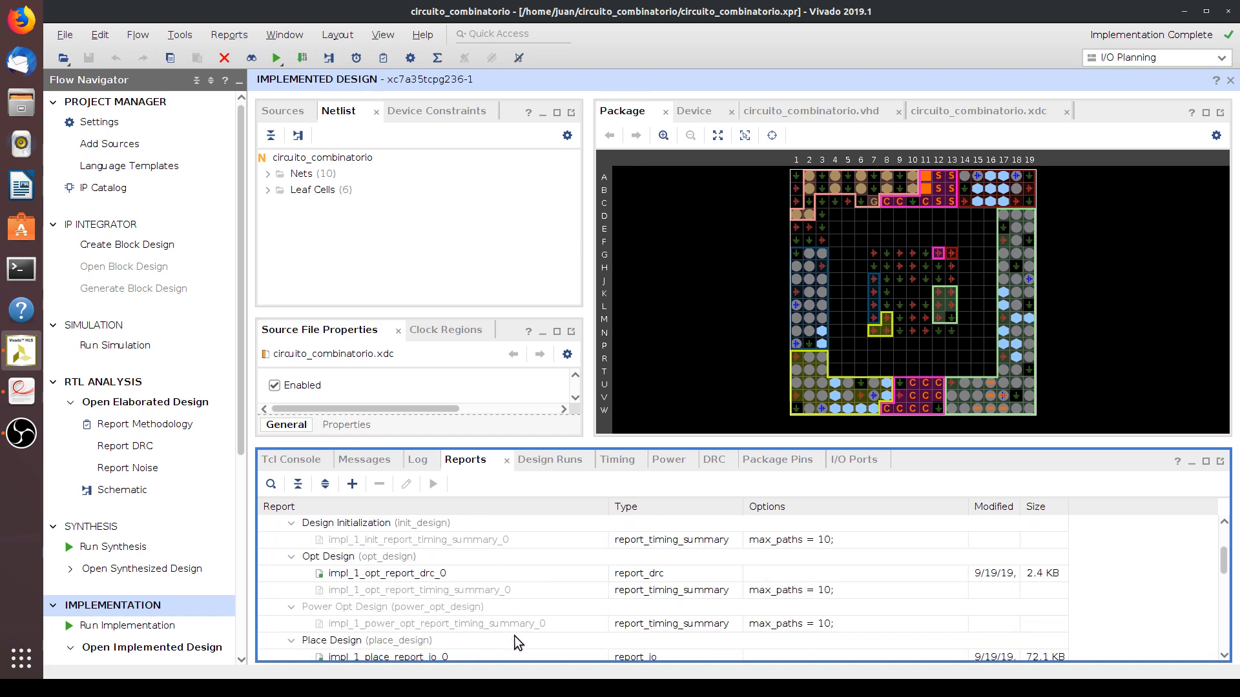
scroll(425, 587, "up", 2)
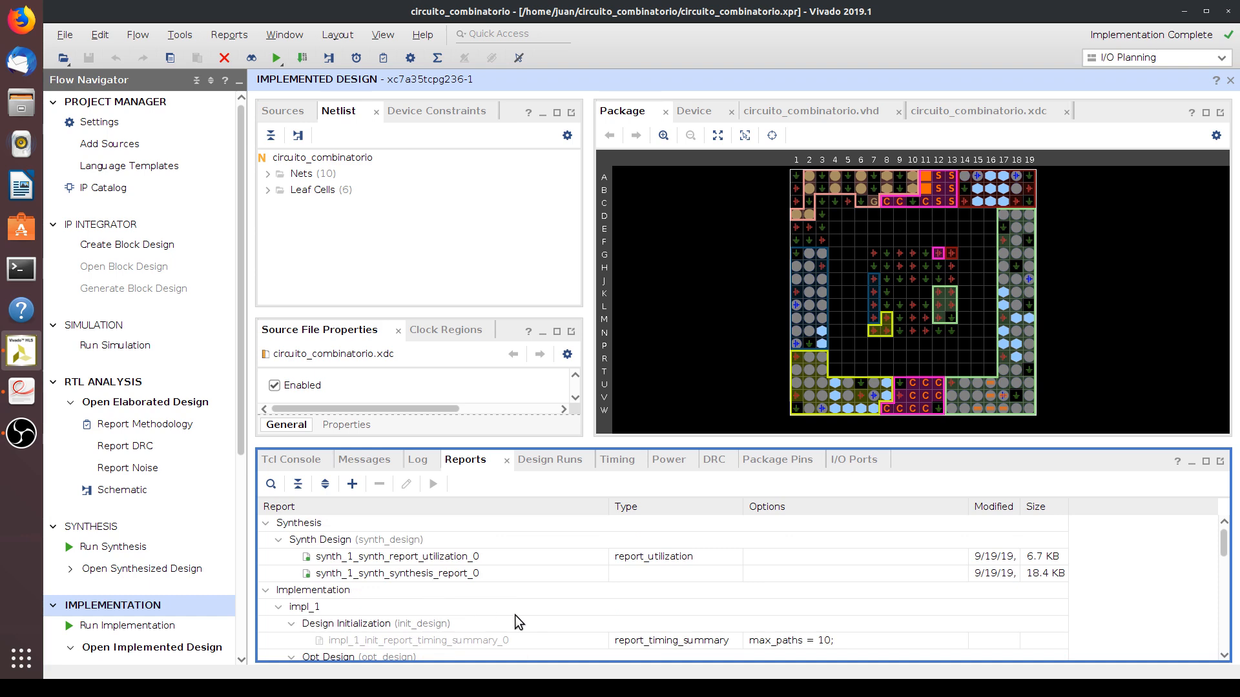
scroll(516, 621, "down", 1)
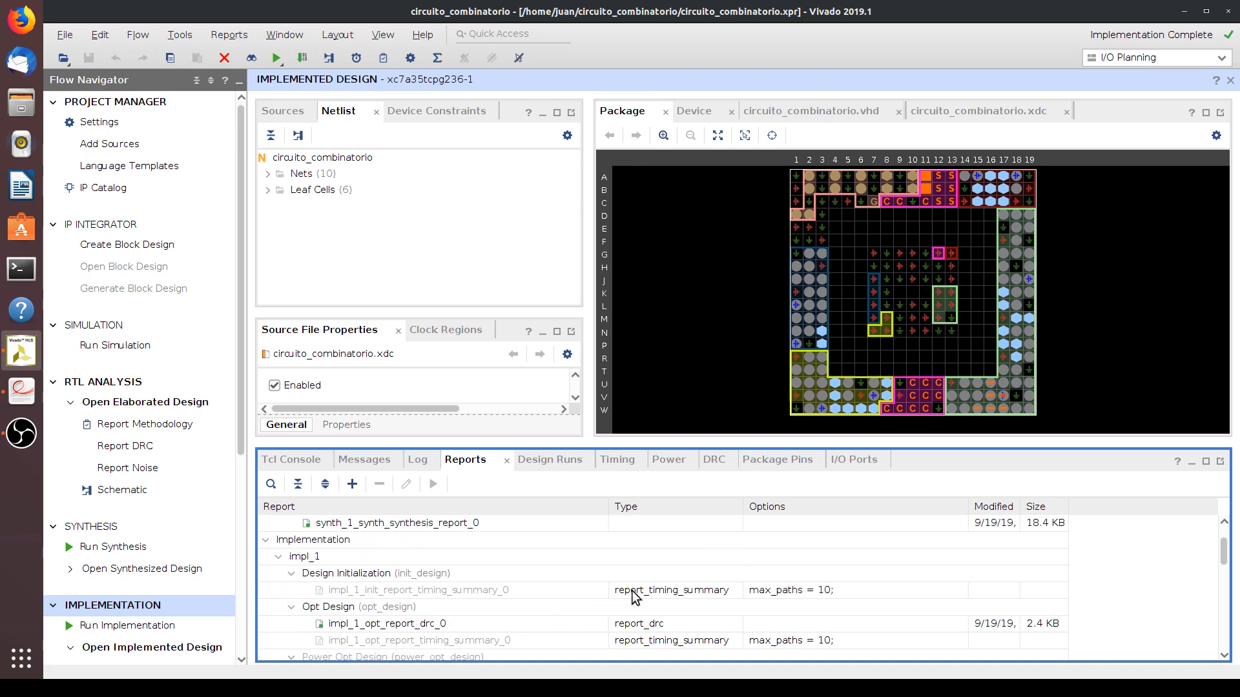
scroll(633, 597, "up", 1)
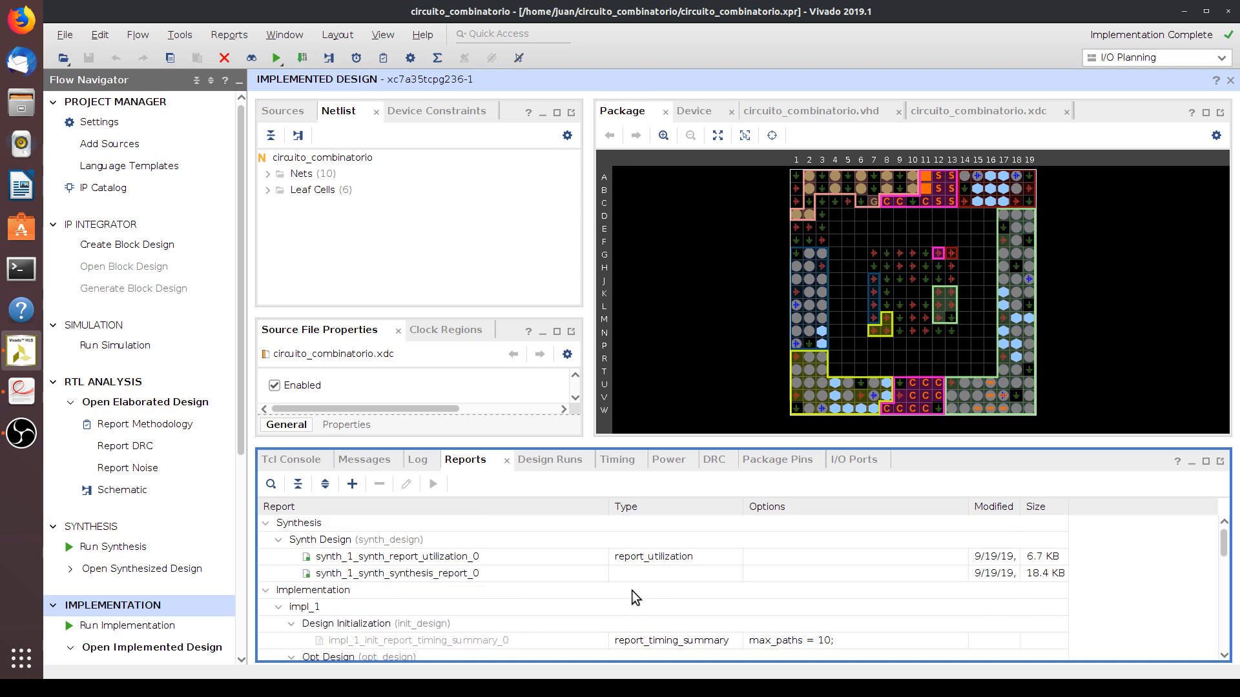
scroll(632, 590, "down", 9)
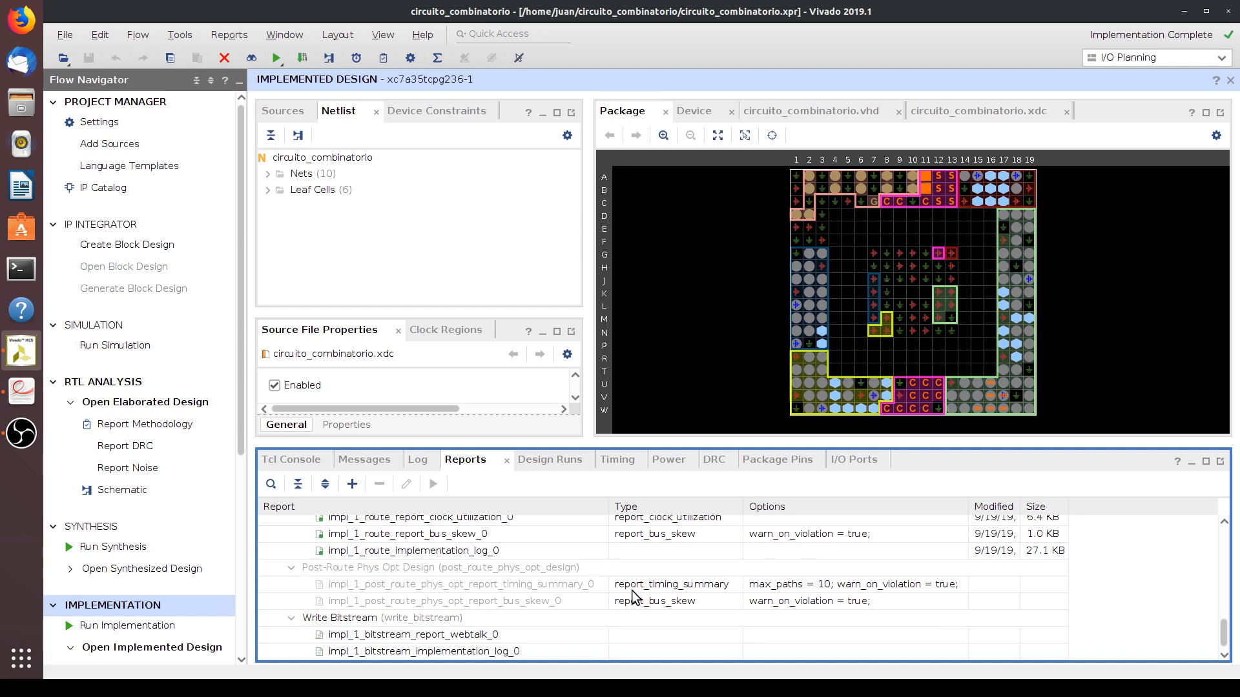
Generate the bitstream for the implemented design, launching the run on the local host with 2 jobs.
scroll(632, 590, "up", 9)
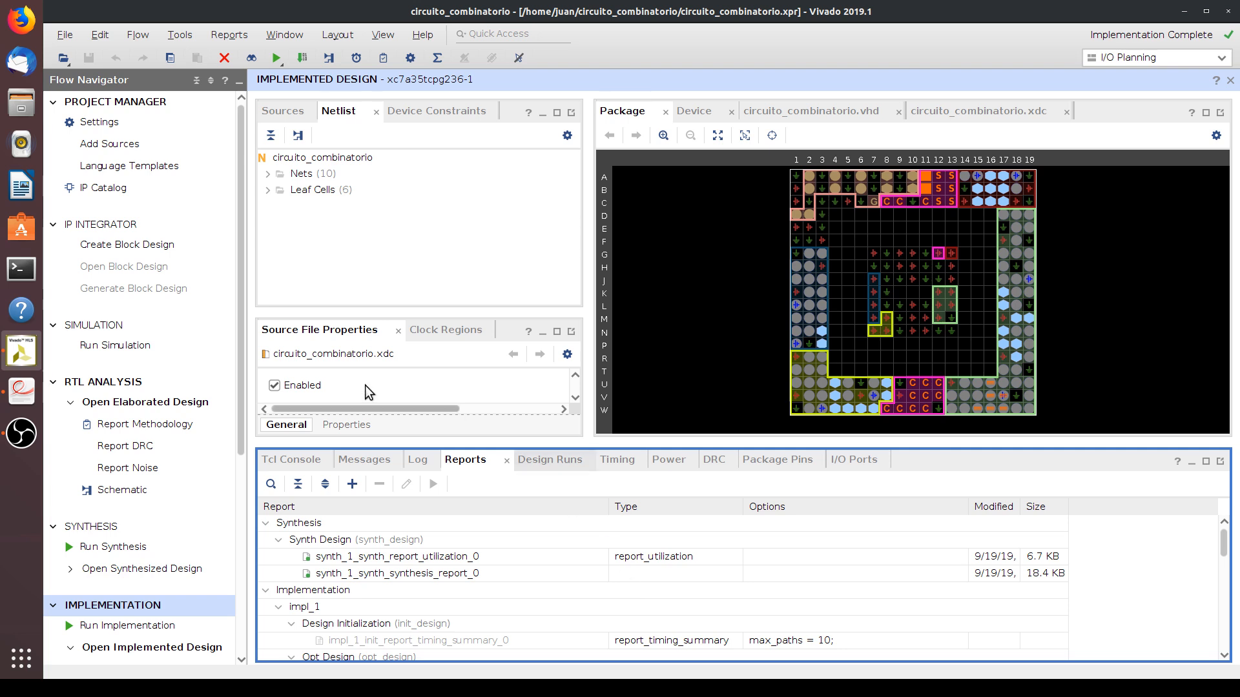
scroll(243, 404, "down", 1)
left_click_drag(242, 399, 224, 602)
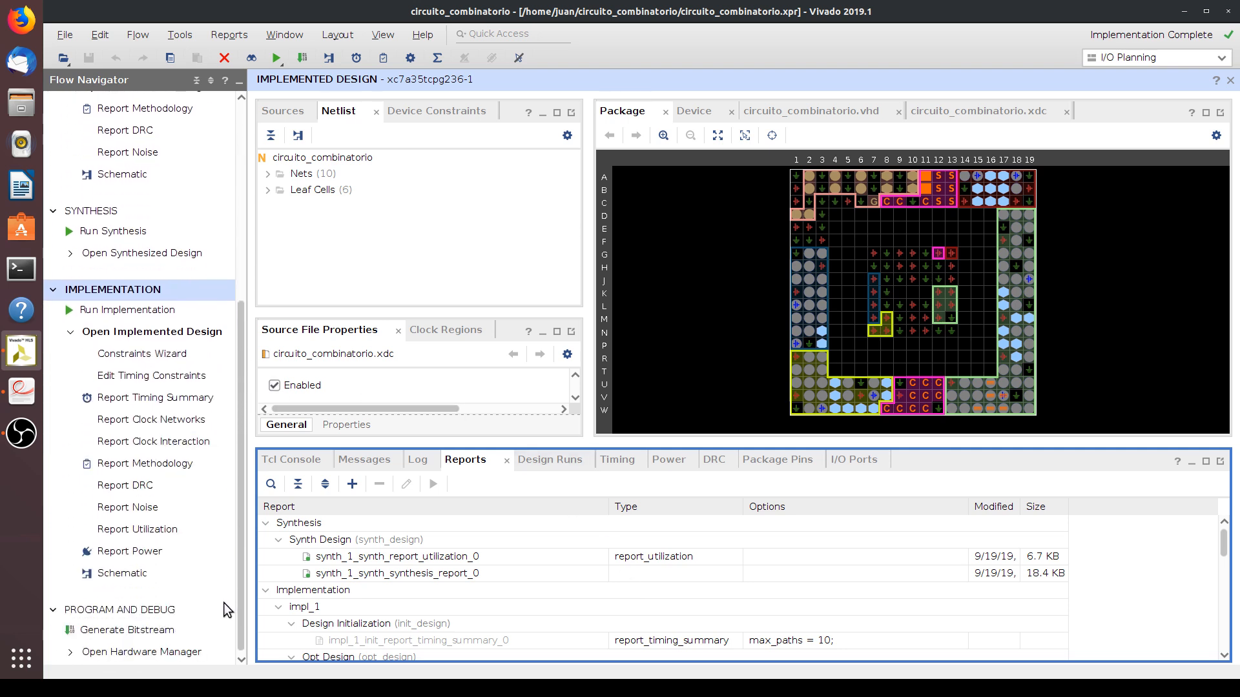
left_click(107, 631)
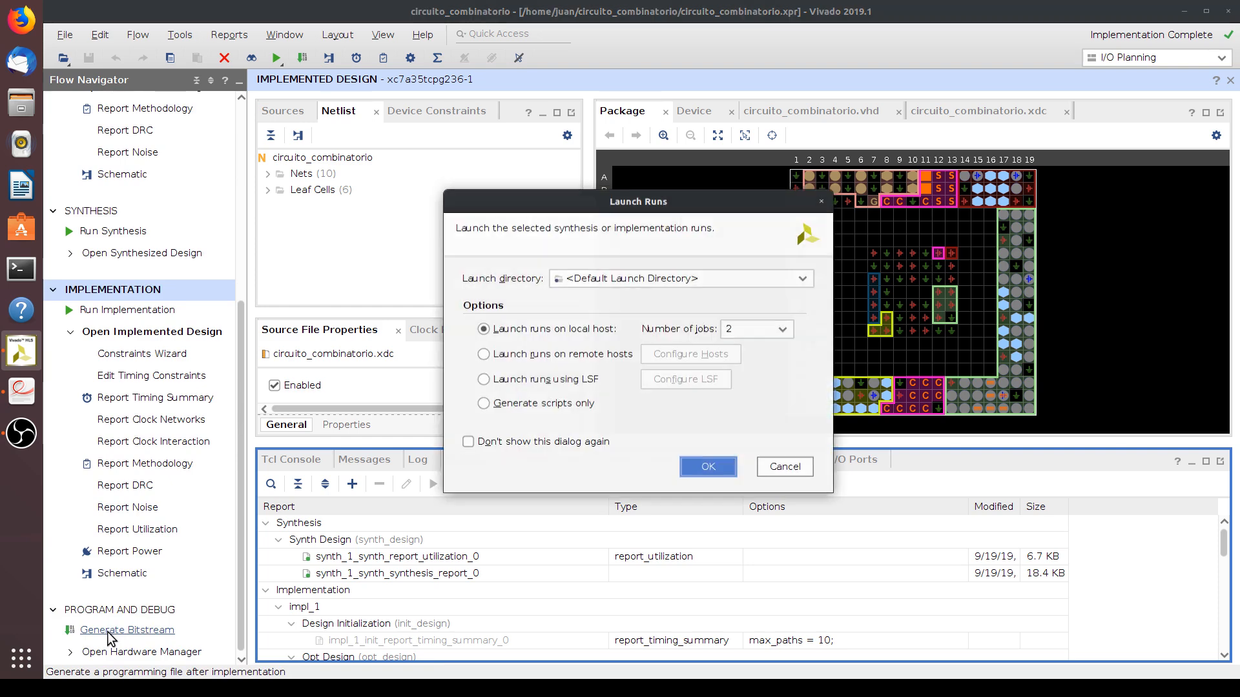
left_click(707, 474)
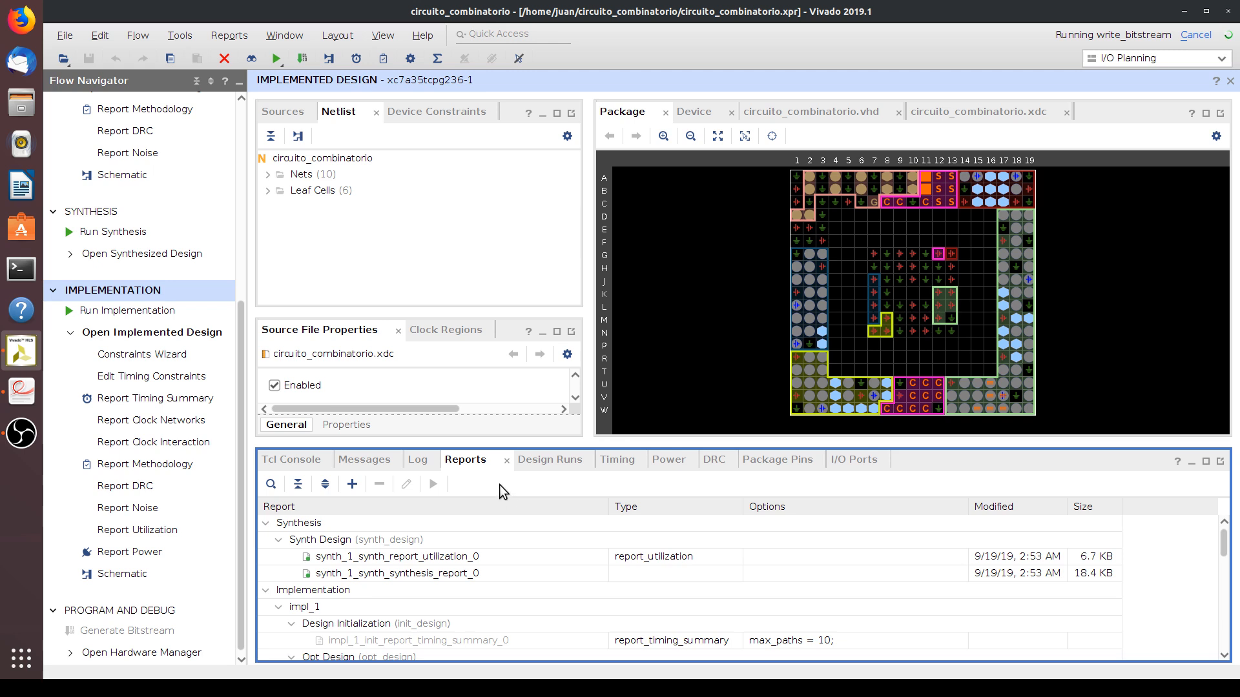
Monitor the bitstream generation in the design runs status and open the Hardware Manager once it completes.
left_click(541, 464)
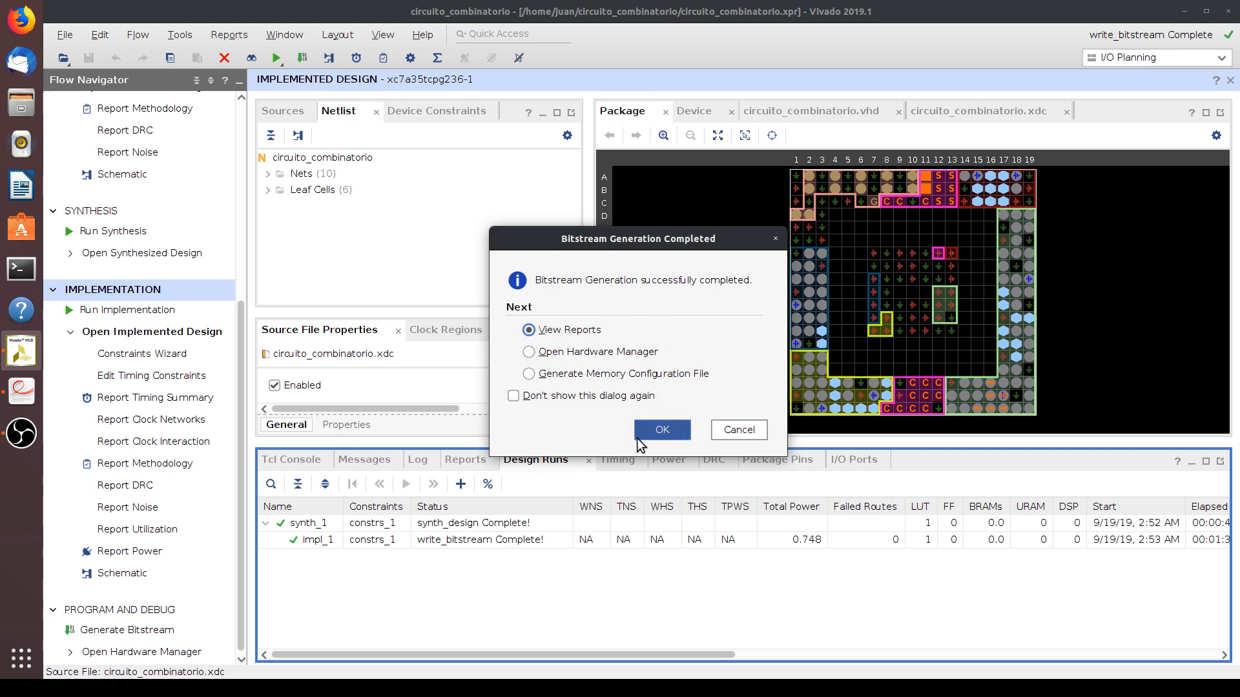
left_click(624, 352)
left_click(670, 429)
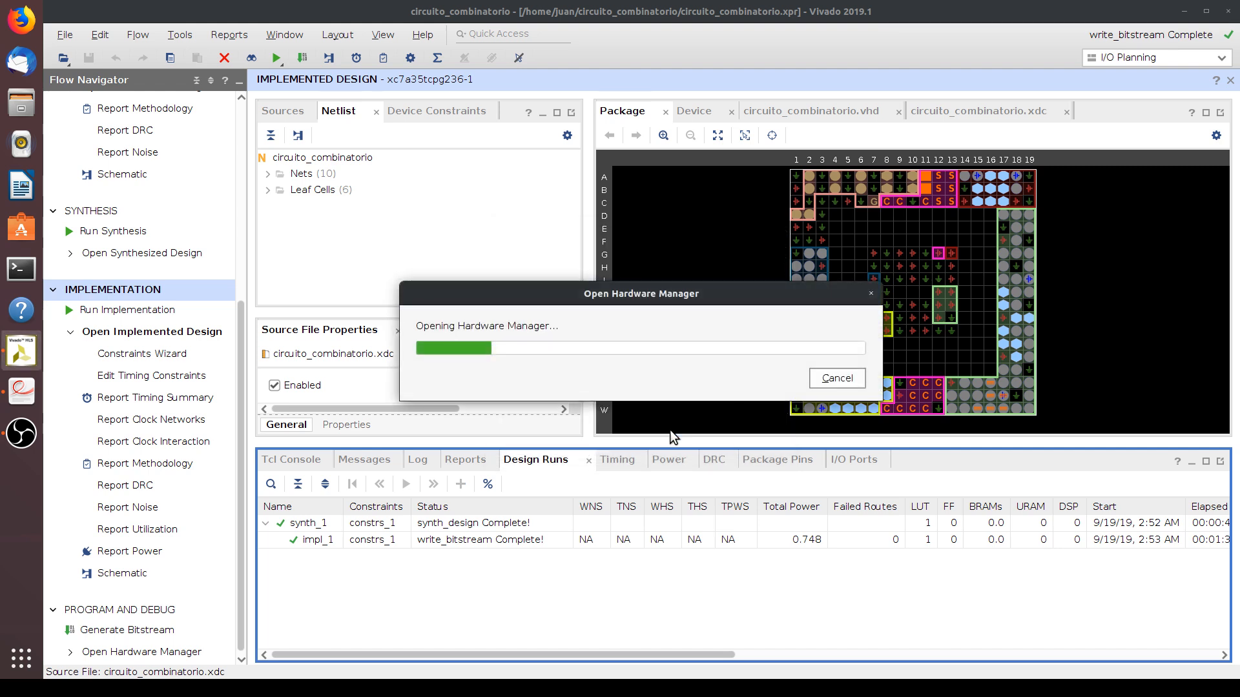